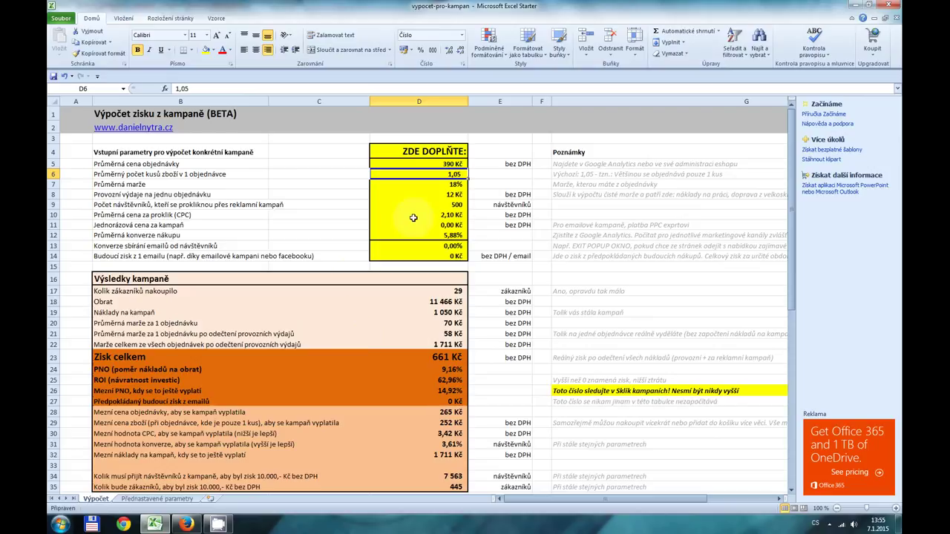
Step: Look over the input cells D5:D14, the Výsledky kampaně block and the Přednastavené parametry sheet
{"action": "left_click", "coordinate": [436, 165]}
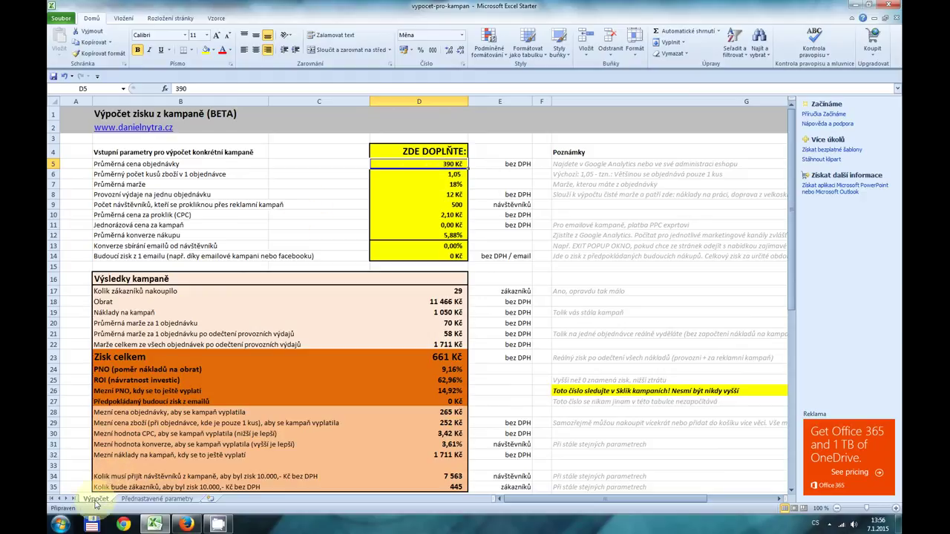
{"action": "left_click", "coordinate": [157, 499]}
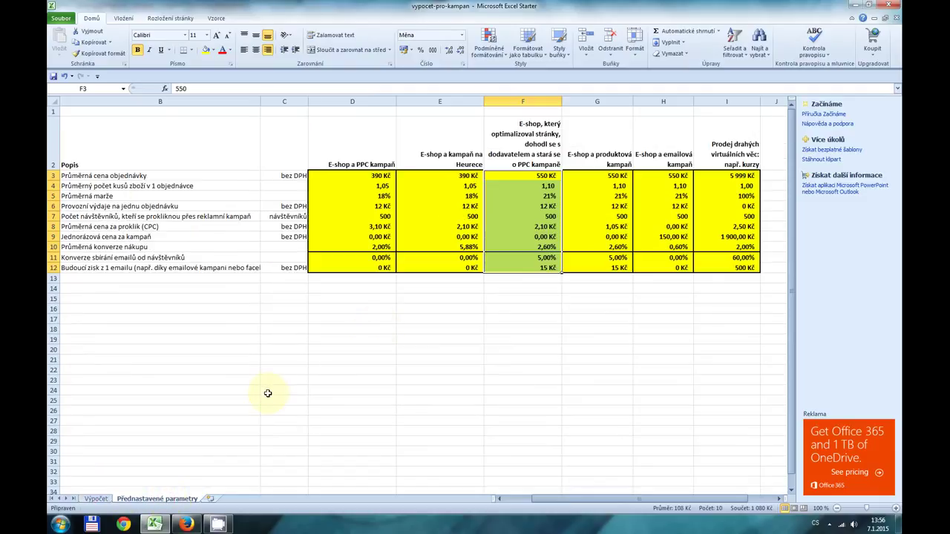
{"action": "left_click", "coordinate": [103, 498]}
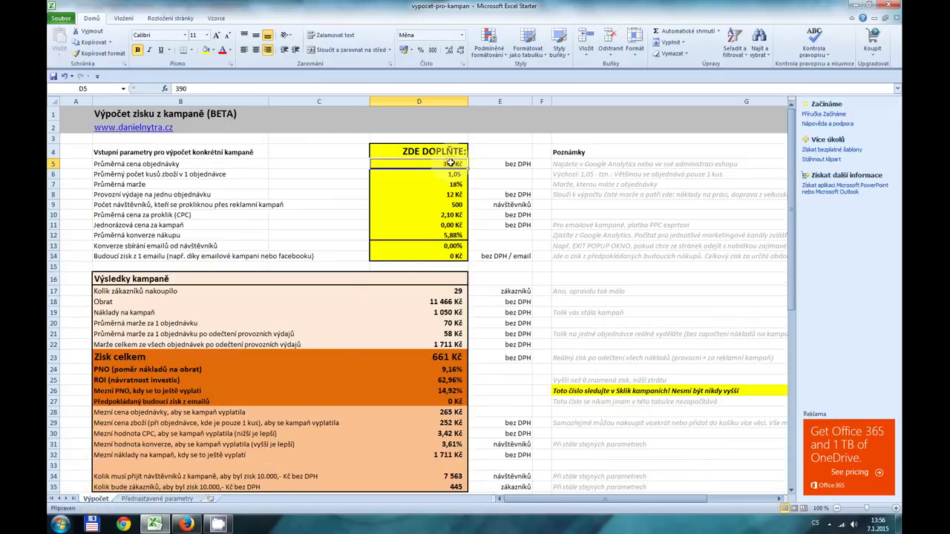
{"action": "left_click_drag", "start_coordinate": [450, 163], "coordinate": [445, 257]}
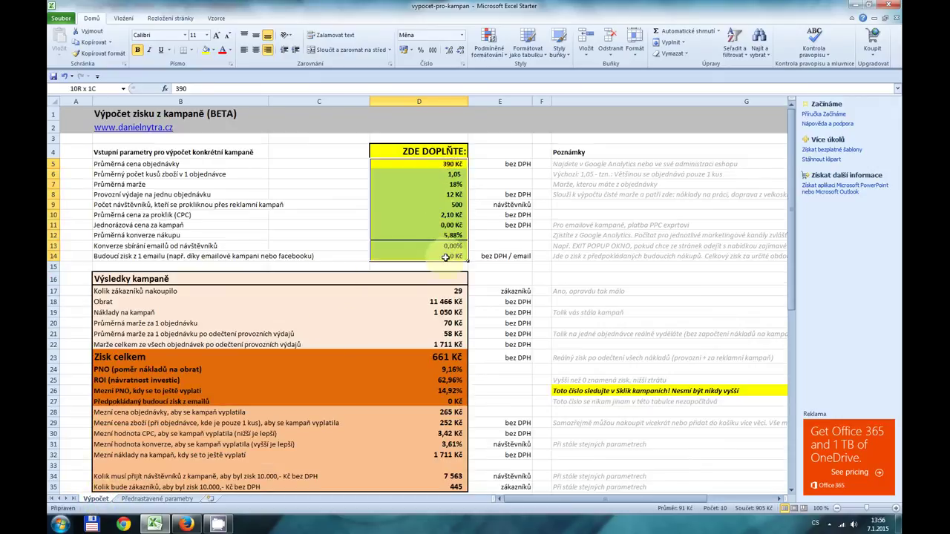
{"action": "left_click", "coordinate": [435, 162]}
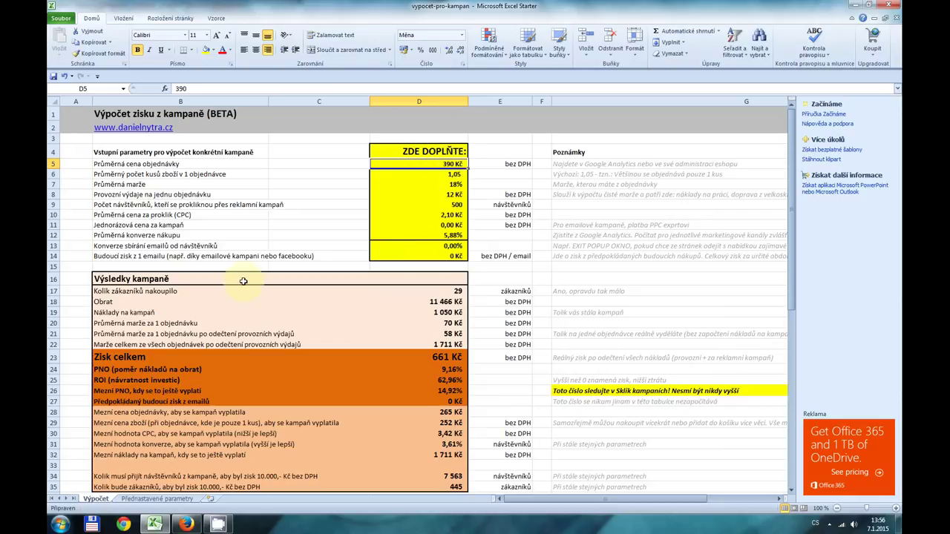
{"action": "left_click_drag", "start_coordinate": [127, 280], "coordinate": [451, 487]}
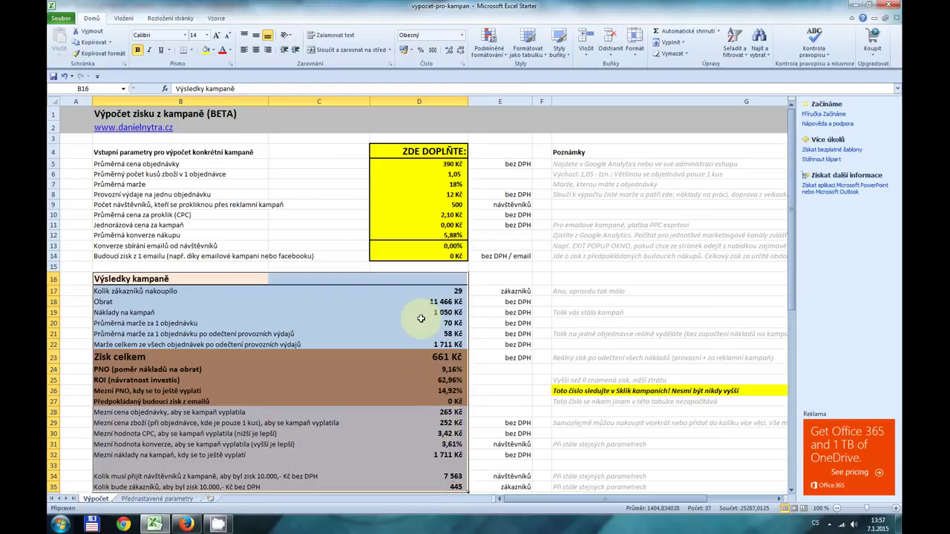
{"action": "left_click", "coordinate": [448, 164]}
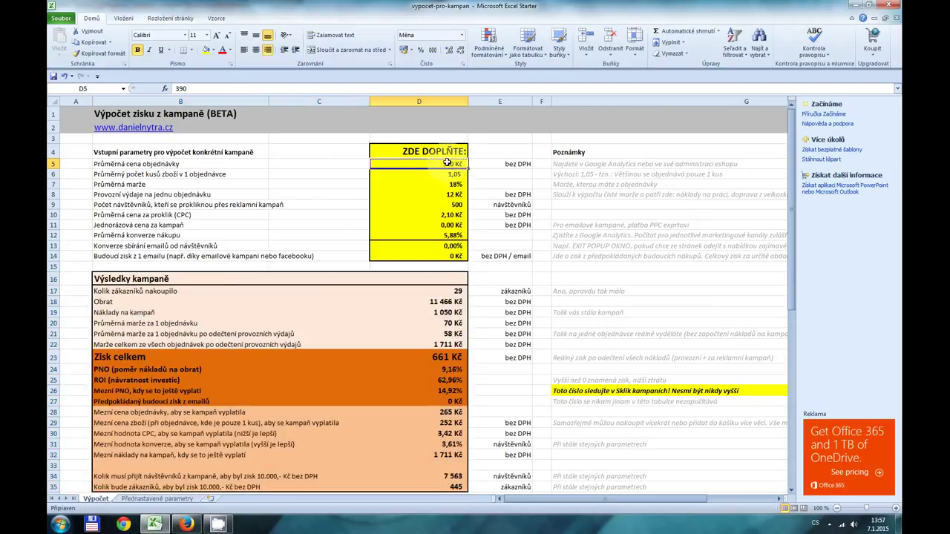
{"action": "mouse_move", "coordinate": [448, 164]}
{"action": "left_mouse_down"}
{"action": "mouse_move", "coordinate": [445, 252]}
{"action": "mouse_move", "coordinate": [446, 167]}
{"action": "left_mouse_up"}
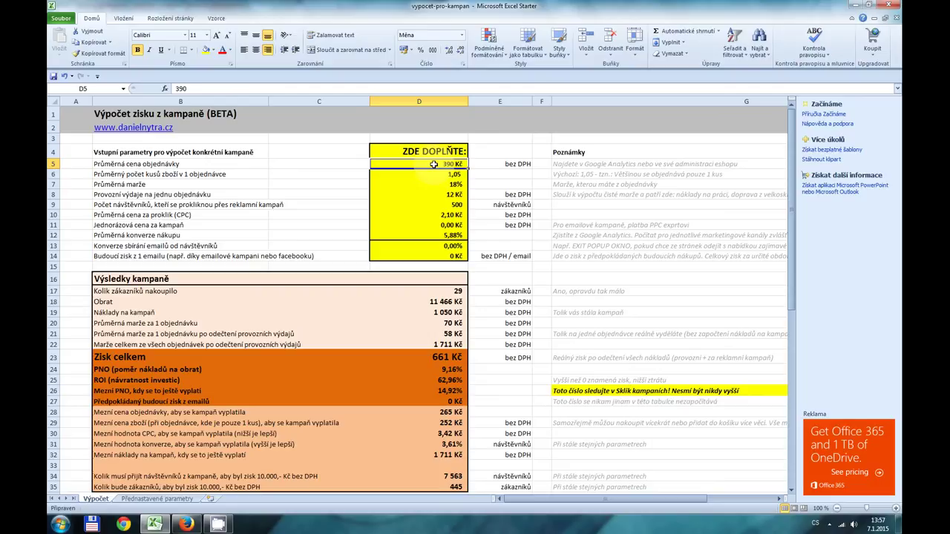
{"action": "left_click_drag", "start_coordinate": [435, 164], "coordinate": [441, 252]}
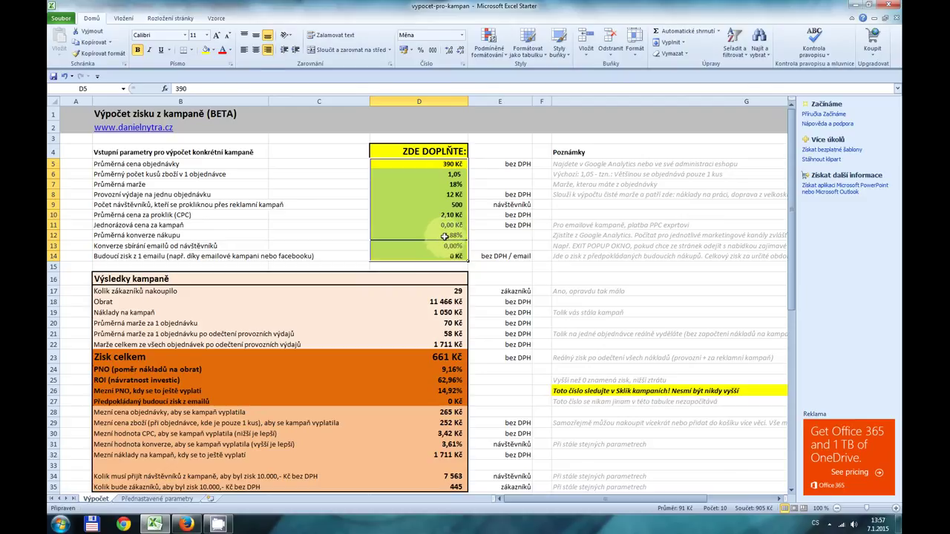
Step: Examine the campaign input parameters one by one, from the average order price in D5 to the purchase conversion in D12
{"action": "left_click", "coordinate": [444, 164]}
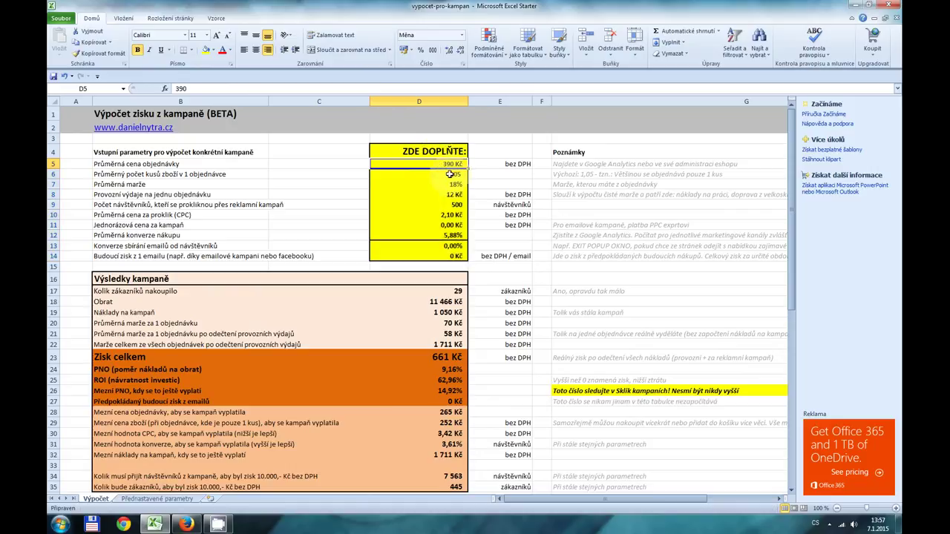
{"action": "left_click", "coordinate": [454, 175]}
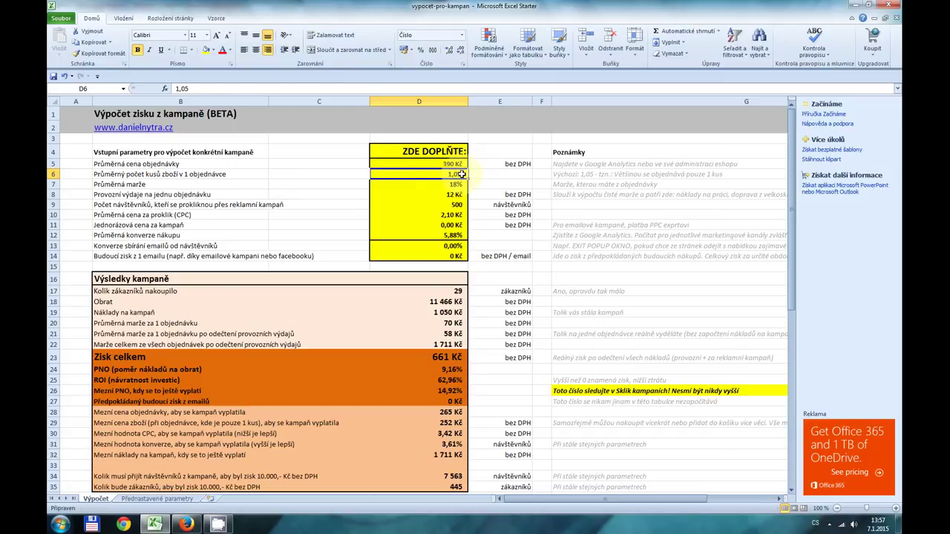
{"action": "left_click", "coordinate": [460, 184]}
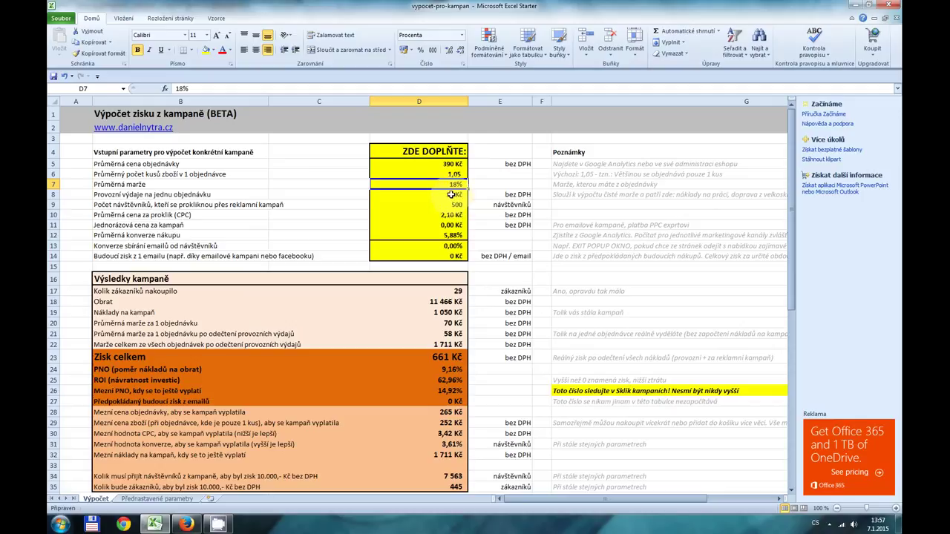
{"action": "left_click", "coordinate": [451, 194]}
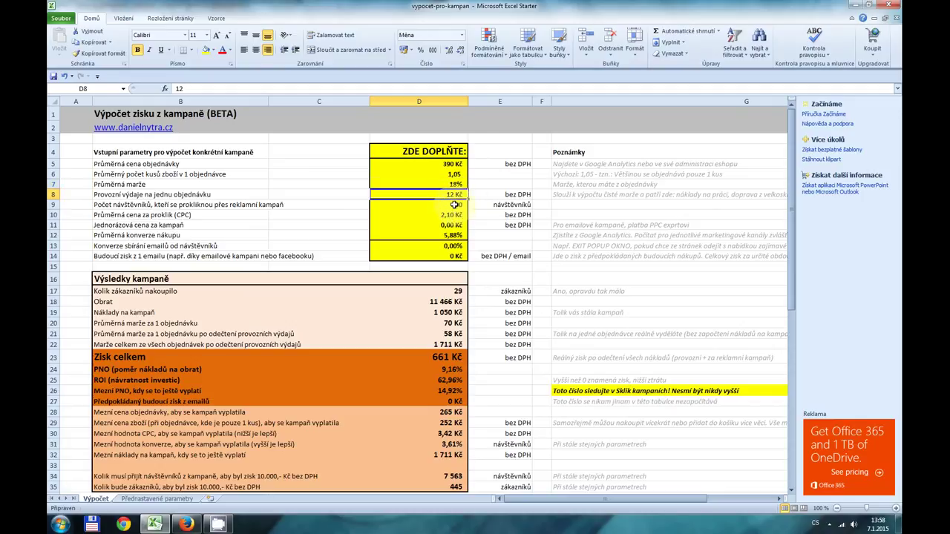
{"action": "left_click", "coordinate": [455, 205]}
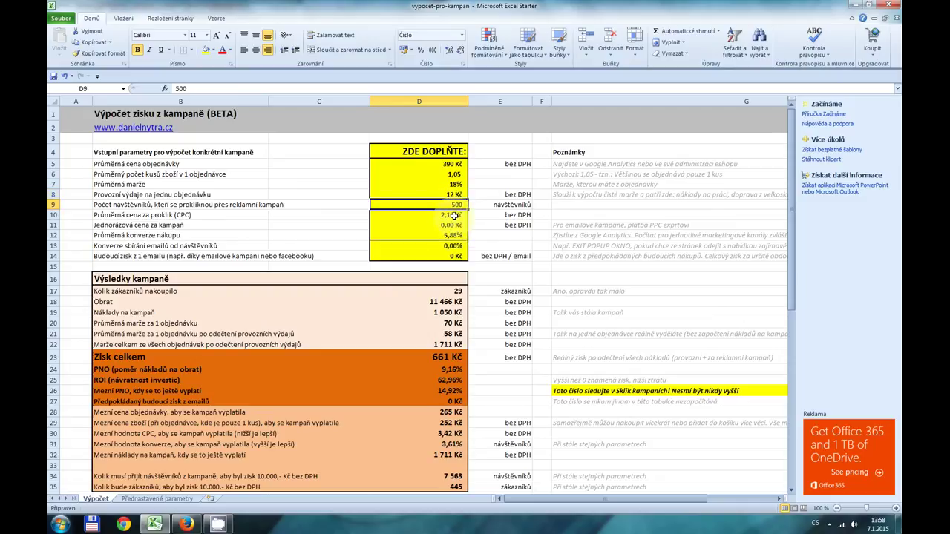
{"action": "left_click", "coordinate": [454, 215]}
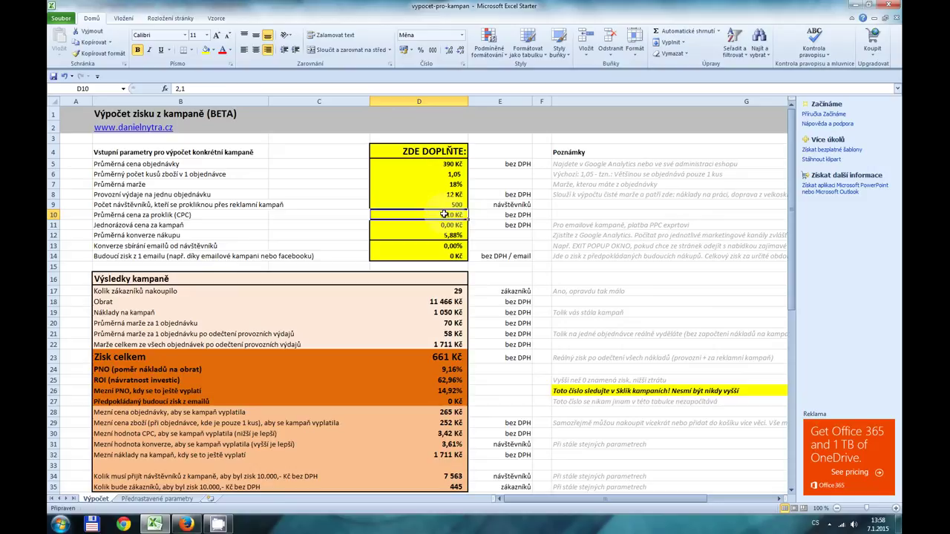
{"action": "left_click", "coordinate": [447, 225]}
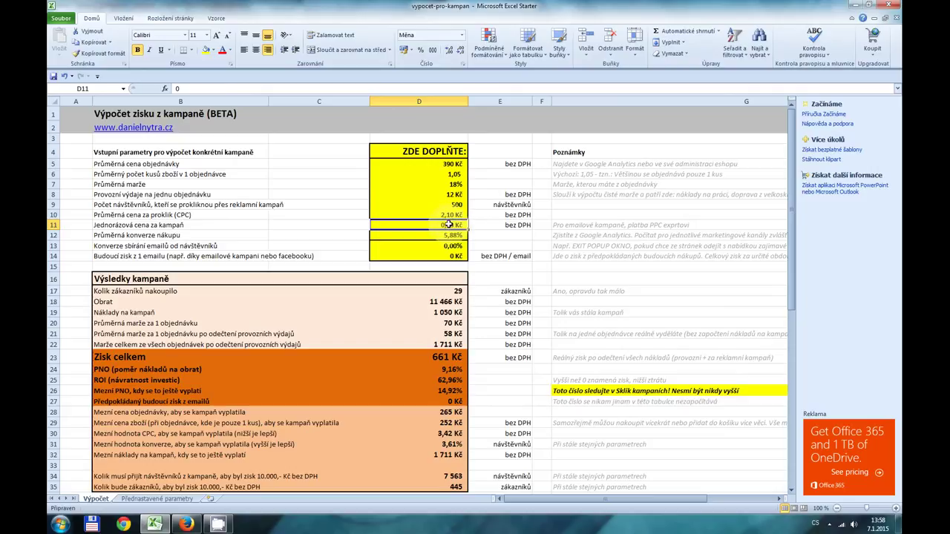
{"action": "left_click", "coordinate": [447, 238]}
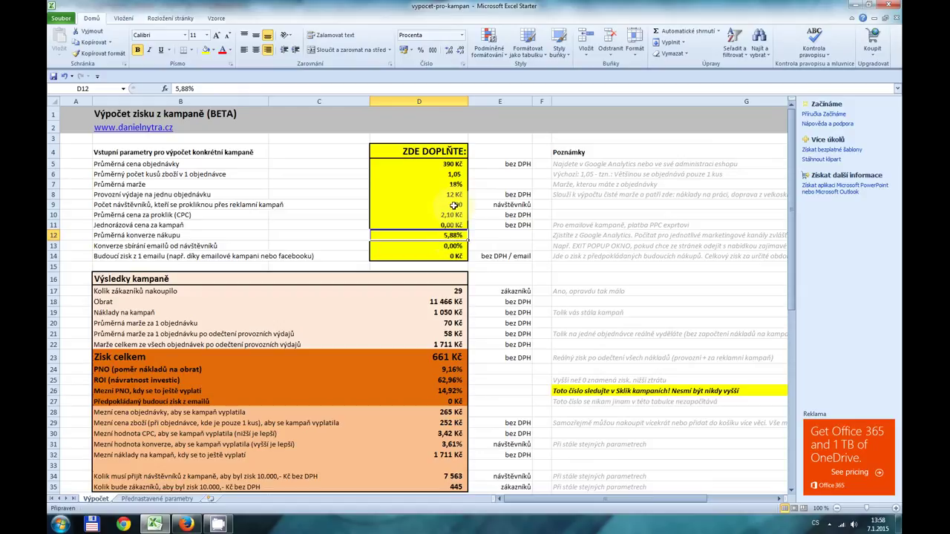
{"action": "left_click", "coordinate": [453, 205]}
{"action": "left_click", "coordinate": [449, 236]}
{"action": "left_click", "coordinate": [453, 204]}
{"action": "left_click", "coordinate": [449, 235]}
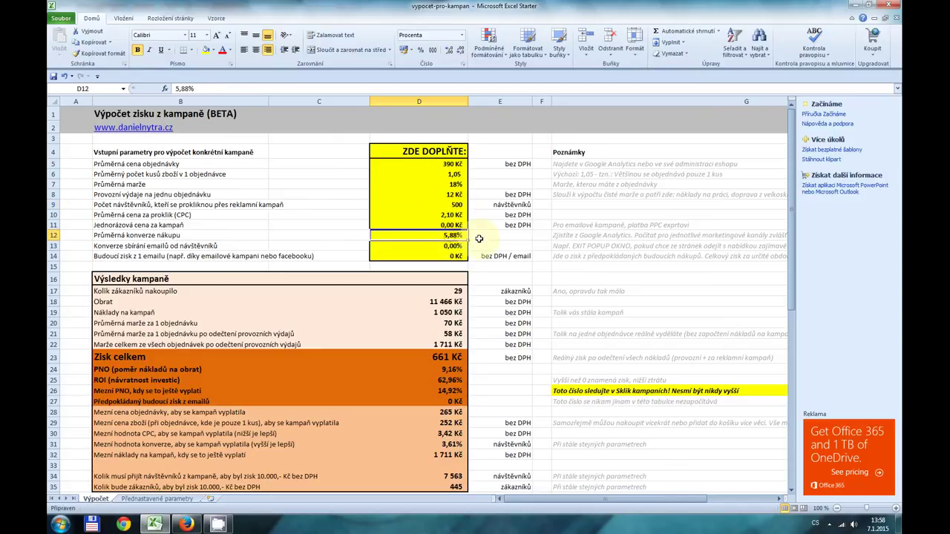
Step: Examine the email collection conversion in D13 and the future profit per email in D14
{"action": "left_click", "coordinate": [453, 246]}
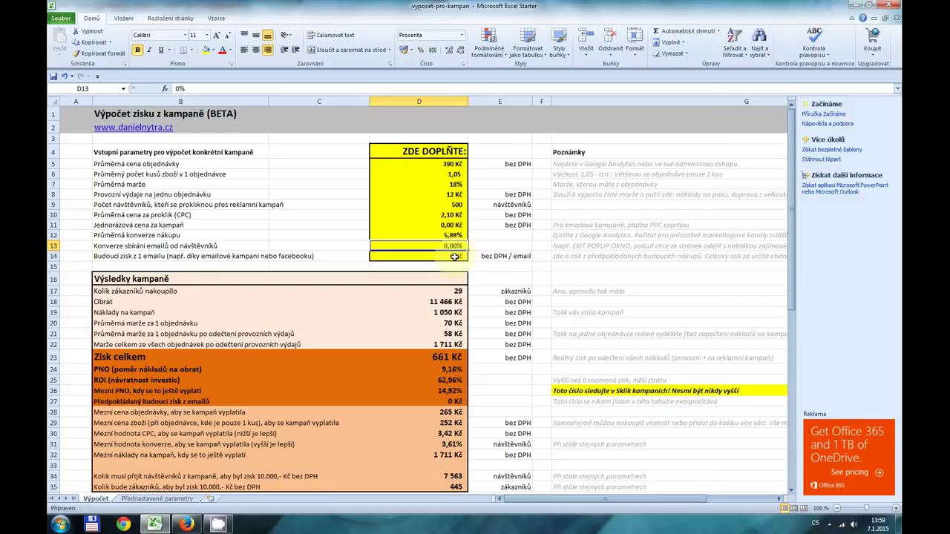
{"action": "left_click", "coordinate": [452, 258]}
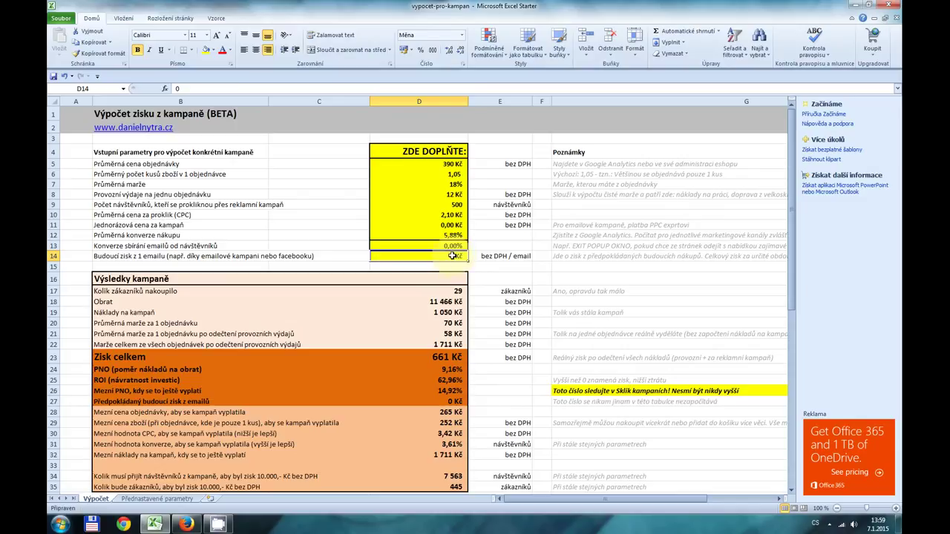
{"action": "left_click_drag", "start_coordinate": [446, 245], "coordinate": [449, 256]}
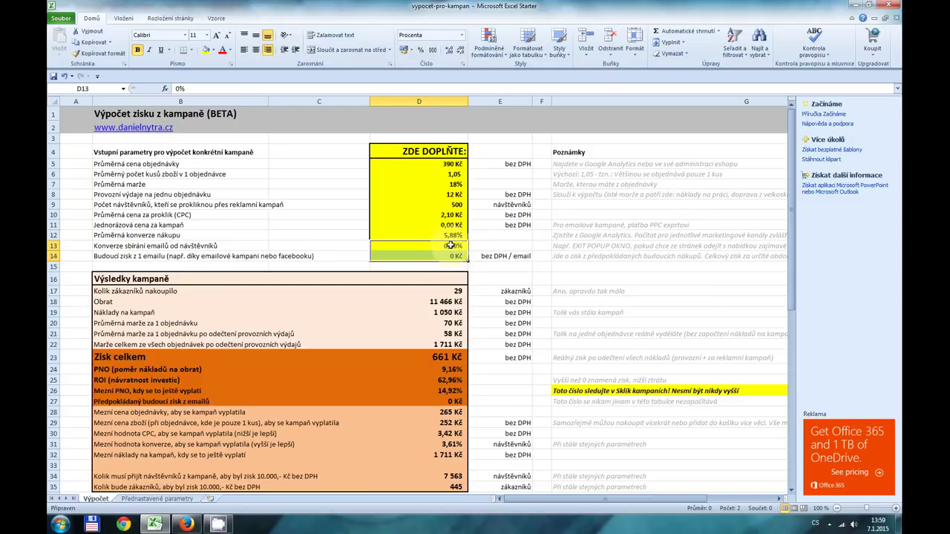
{"action": "left_click", "coordinate": [451, 245]}
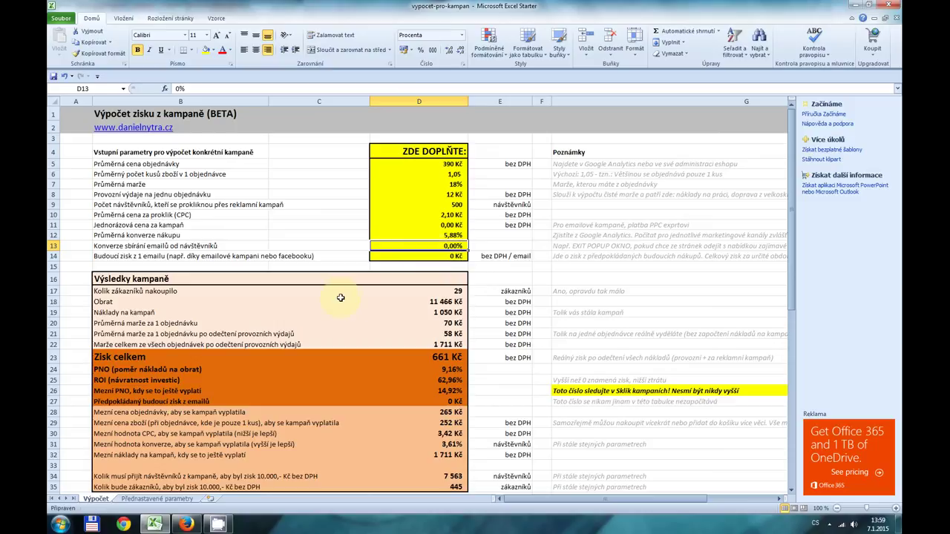
Step: Review the preset values of the E-shop a PPC kampaň column on the Přednastavené parametry sheet
{"action": "left_click", "coordinate": [147, 500]}
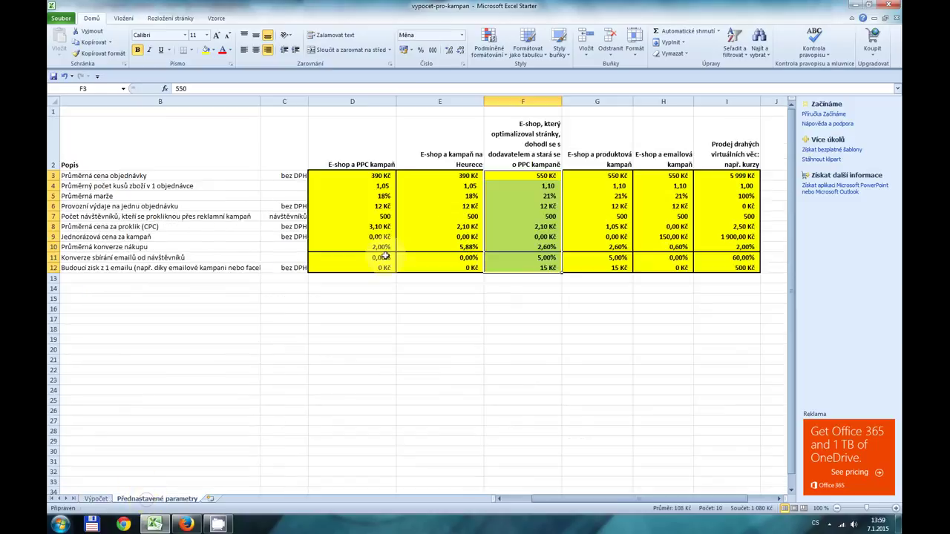
{"action": "left_click_drag", "start_coordinate": [378, 175], "coordinate": [375, 268]}
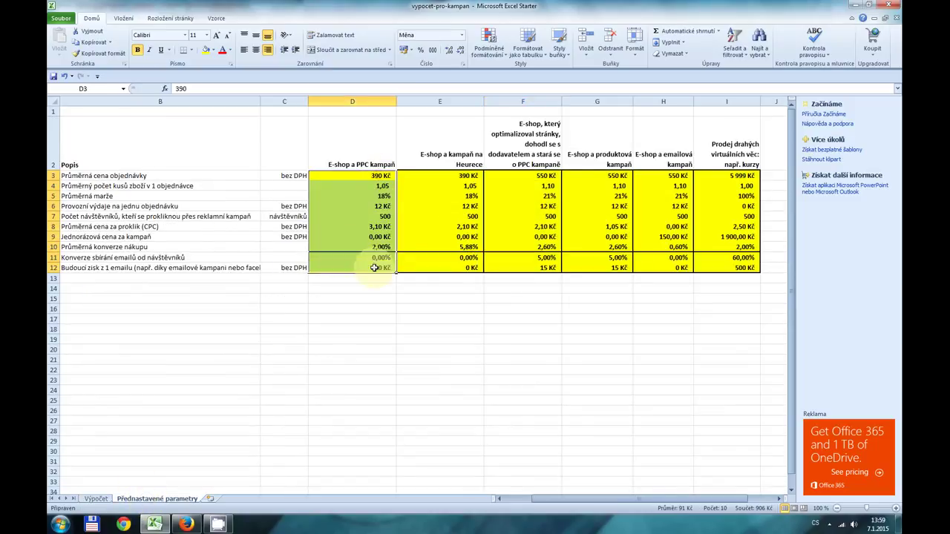
{"action": "left_click", "coordinate": [382, 187]}
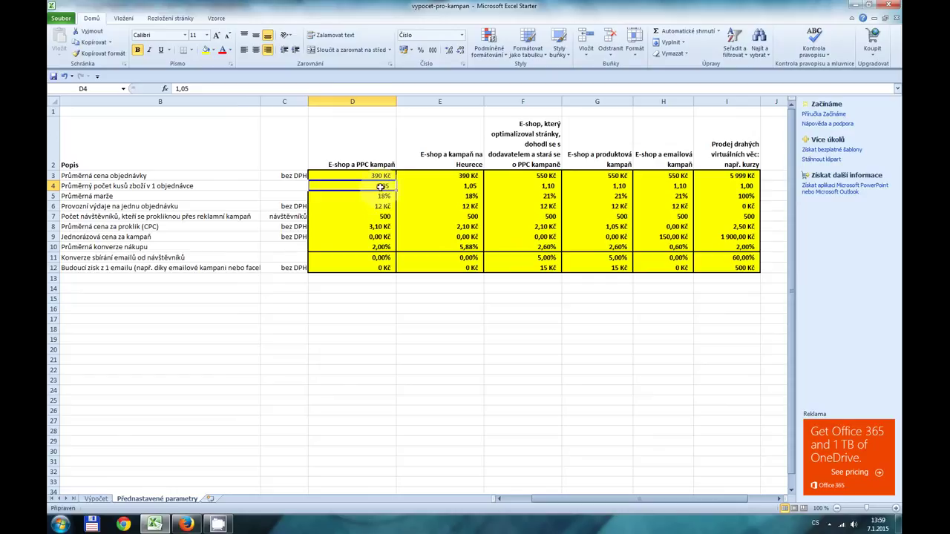
{"action": "left_click", "coordinate": [379, 196]}
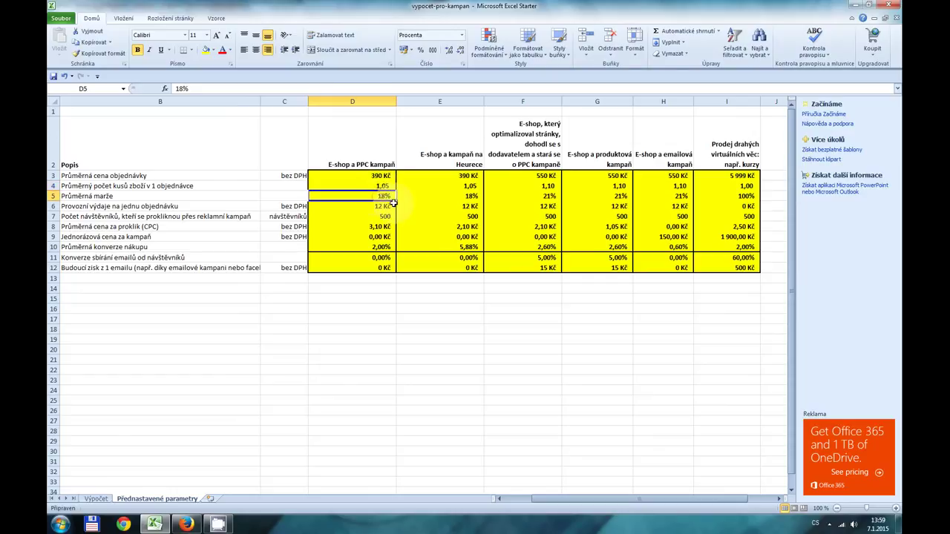
{"action": "left_click", "coordinate": [384, 205]}
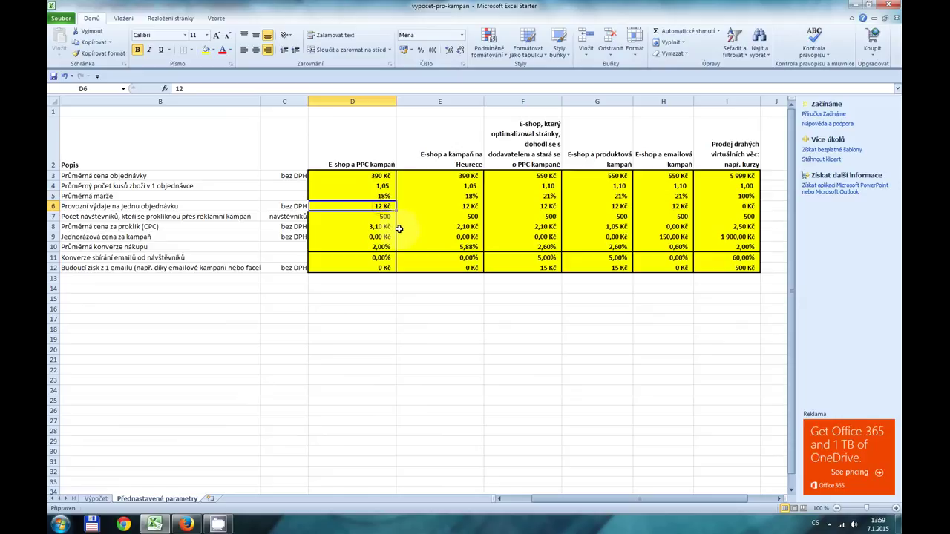
{"action": "left_click", "coordinate": [379, 216]}
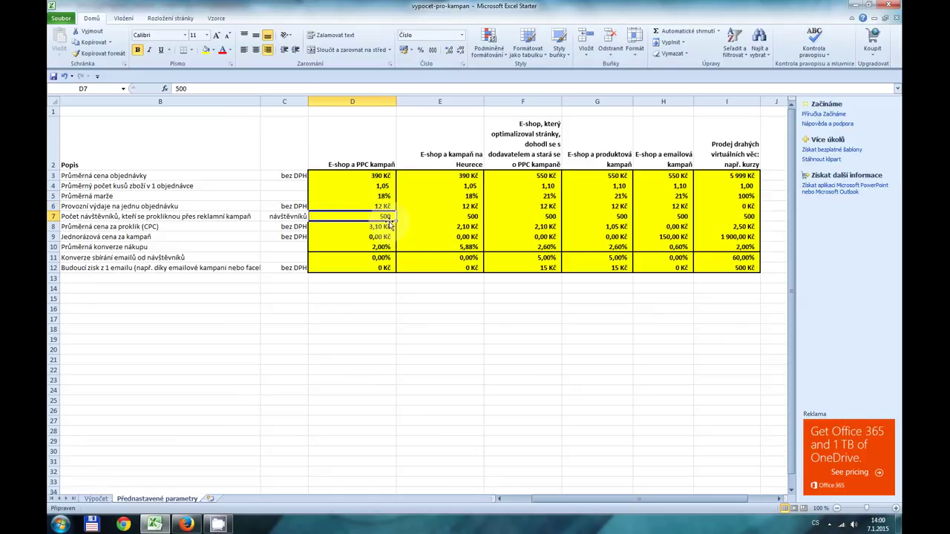
{"action": "left_click", "coordinate": [384, 226]}
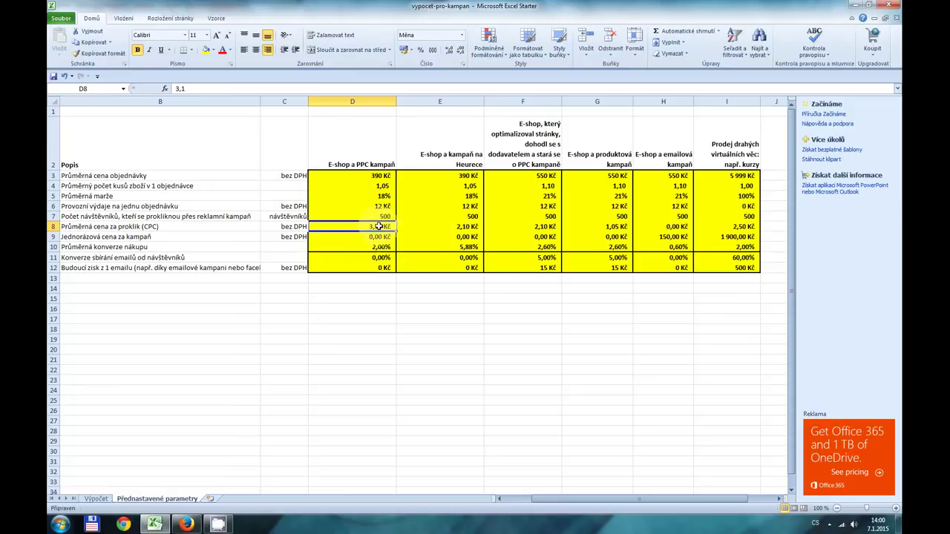
{"action": "left_click", "coordinate": [377, 237]}
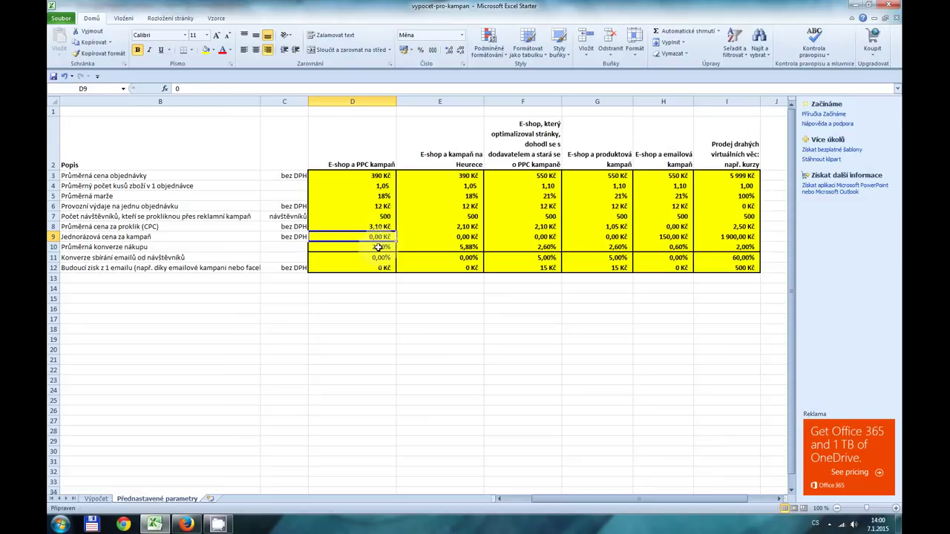
{"action": "left_click", "coordinate": [378, 247]}
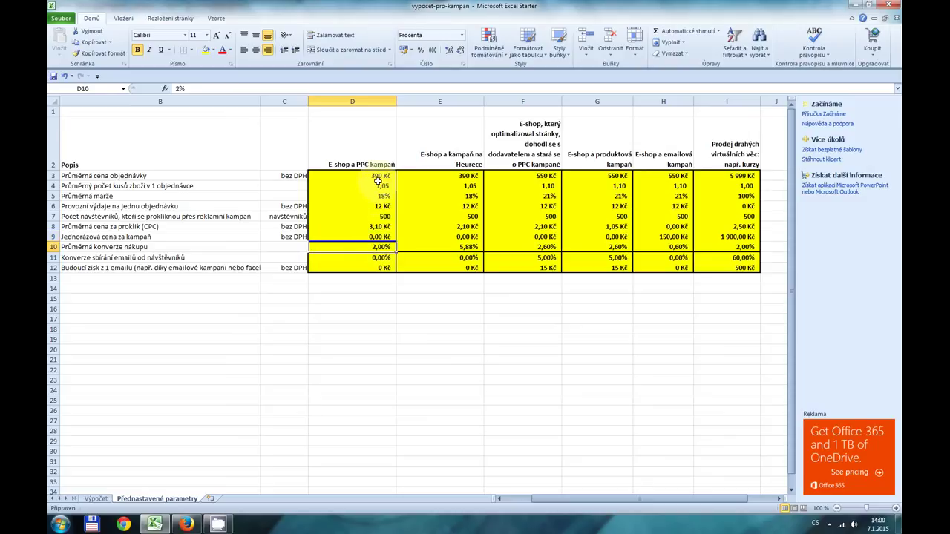
Step: Copy the E-shop a PPC kampaň preset values D3:D12 and select D5 on the Výpočet sheet as the destination
{"action": "left_click_drag", "start_coordinate": [380, 175], "coordinate": [376, 267]}
{"action": "right_click", "coordinate": [376, 265]}
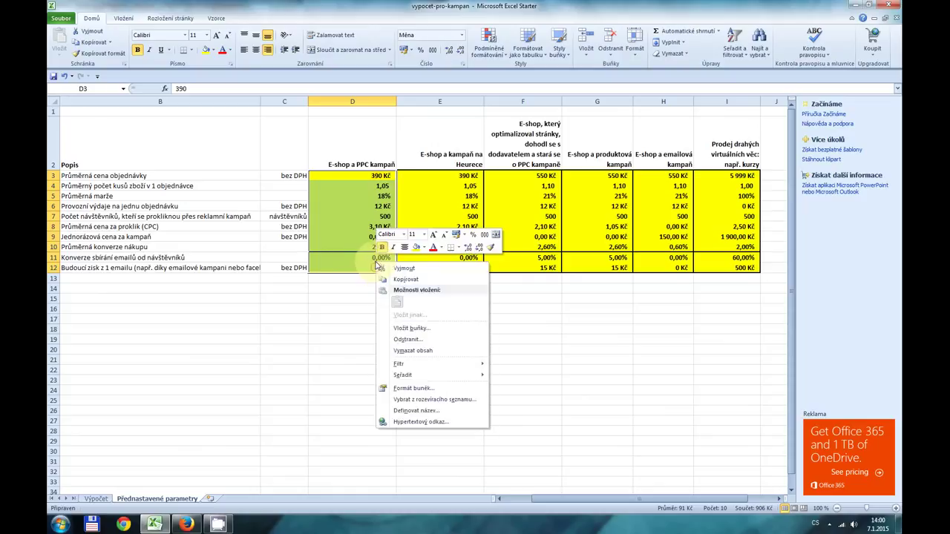
{"action": "left_click", "coordinate": [414, 283]}
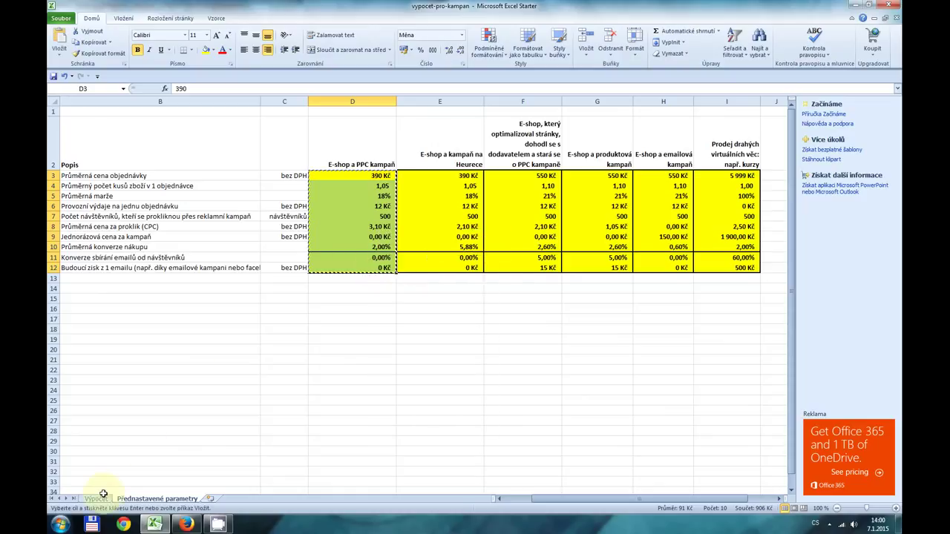
{"action": "left_click", "coordinate": [96, 499]}
{"action": "left_click", "coordinate": [443, 164]}
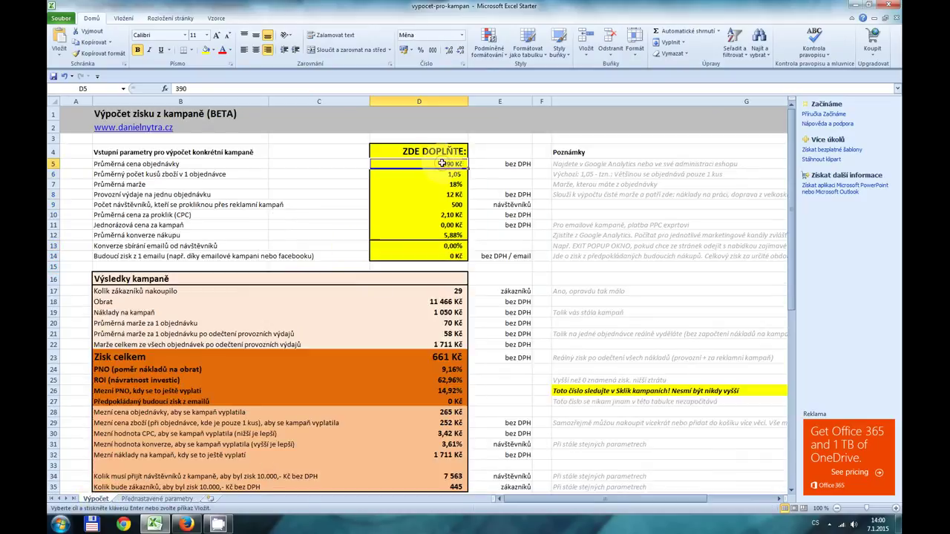
{"action": "right_click", "coordinate": [444, 164]}
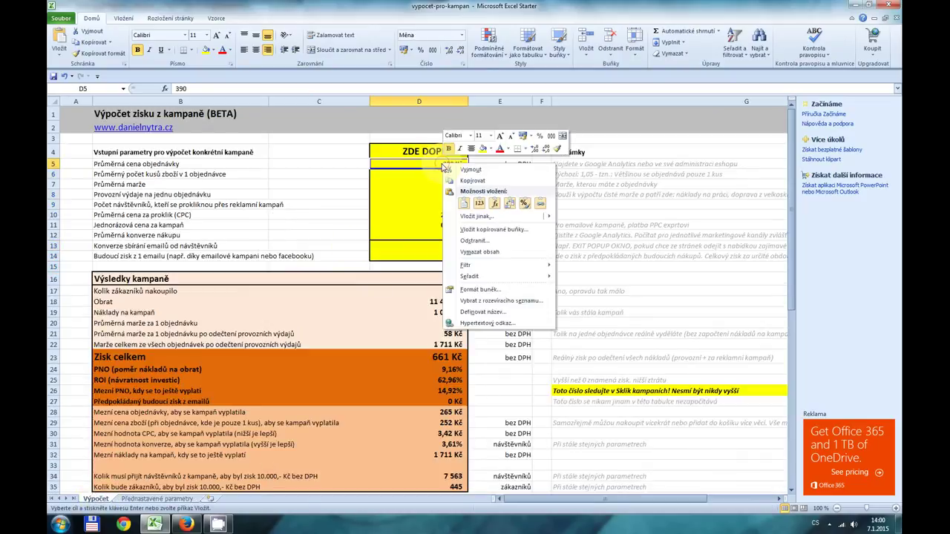
{"action": "left_click", "coordinate": [495, 233]}
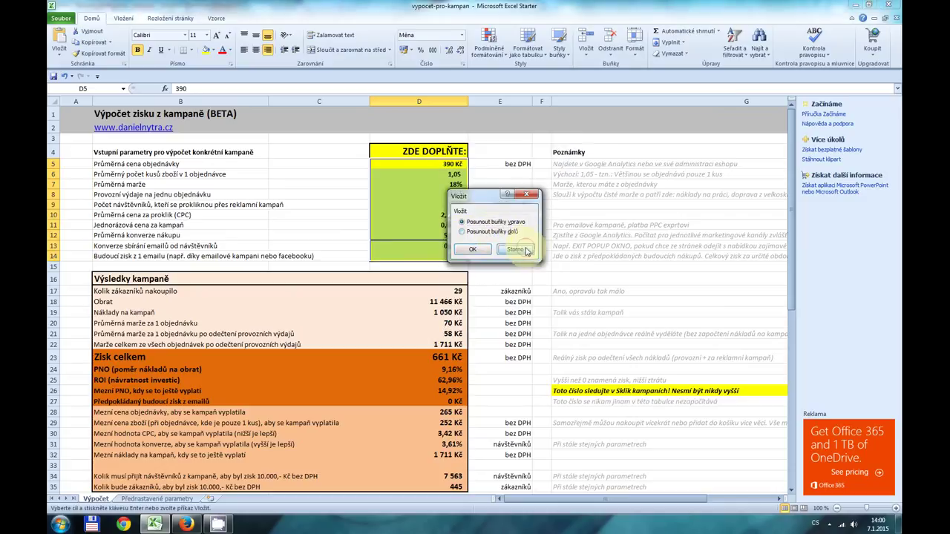
{"action": "left_click", "coordinate": [515, 250]}
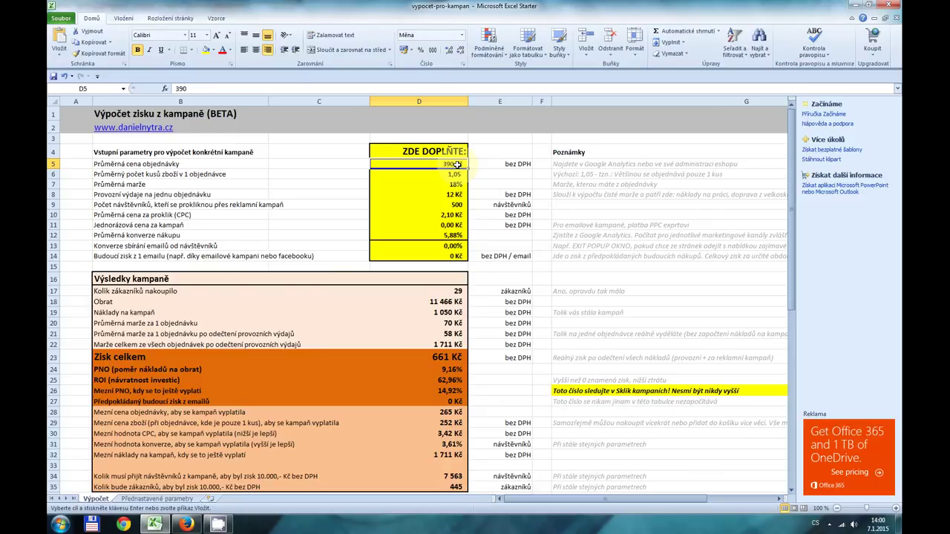
Step: Paste the copied preset values into the input cells D5:D14 of the Výpočet sheet
{"action": "key", "text": "ctrl+v"}
{"action": "left_click", "coordinate": [452, 197]}
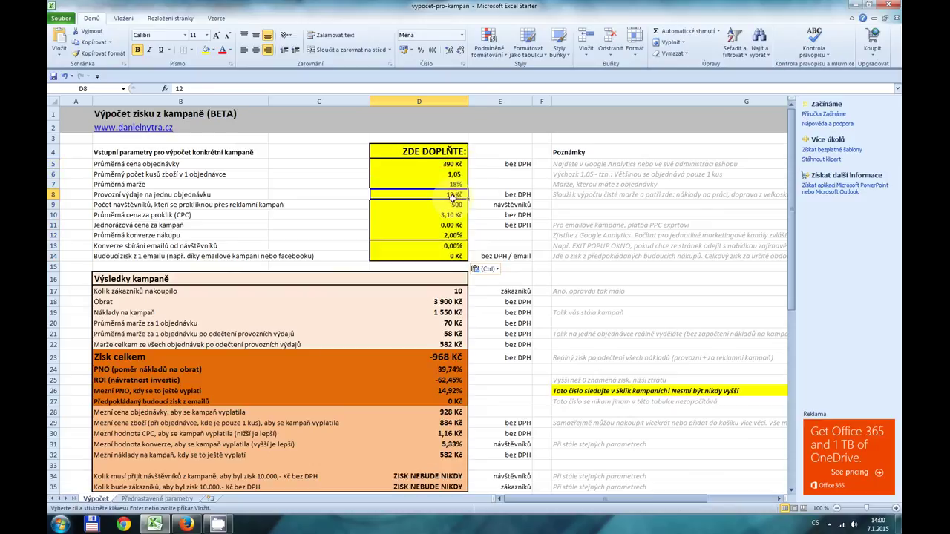
Step: Examine how the customer count in D17 and the turnover in D18 derive from visitors, conversion and order price
{"action": "left_click", "coordinate": [157, 283]}
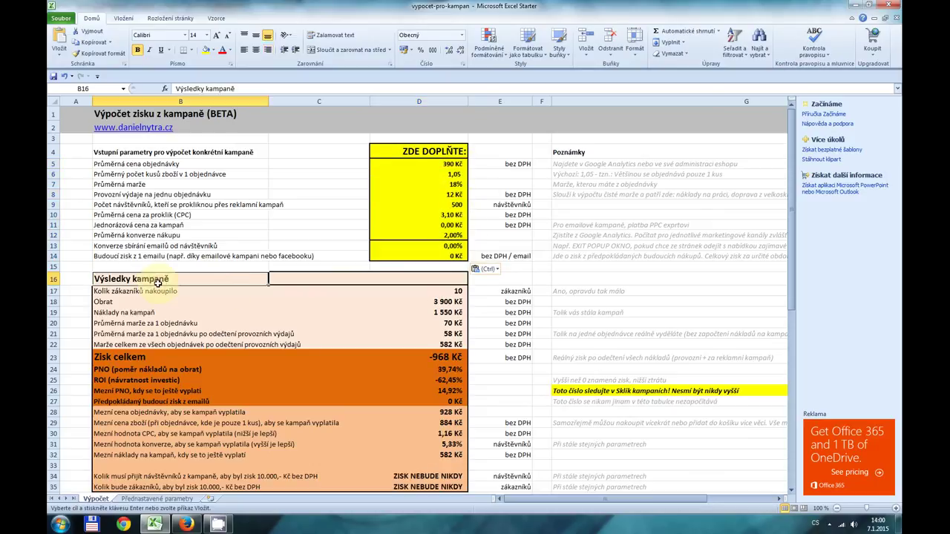
{"action": "left_click", "coordinate": [445, 292]}
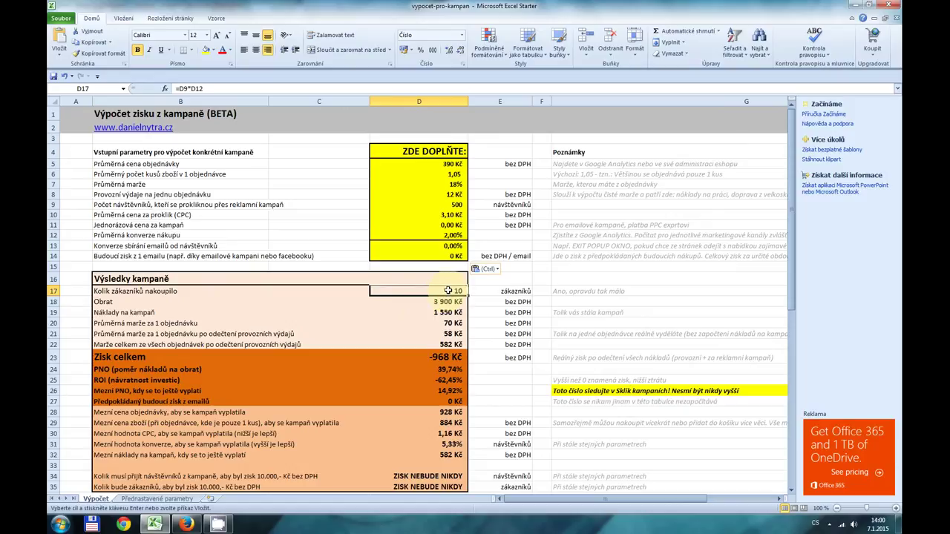
{"action": "left_click", "coordinate": [454, 204]}
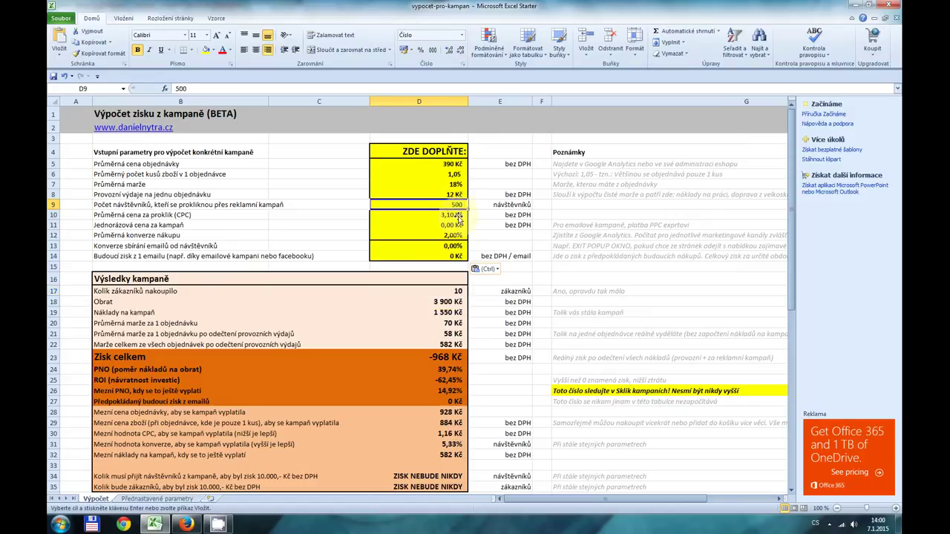
{"action": "left_click", "coordinate": [453, 235]}
{"action": "left_click", "coordinate": [451, 290]}
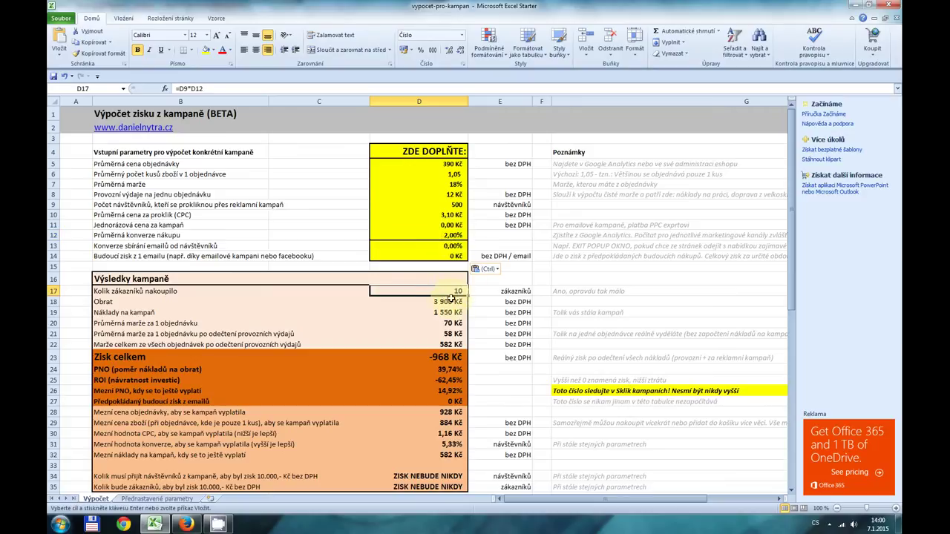
{"action": "left_click", "coordinate": [448, 302]}
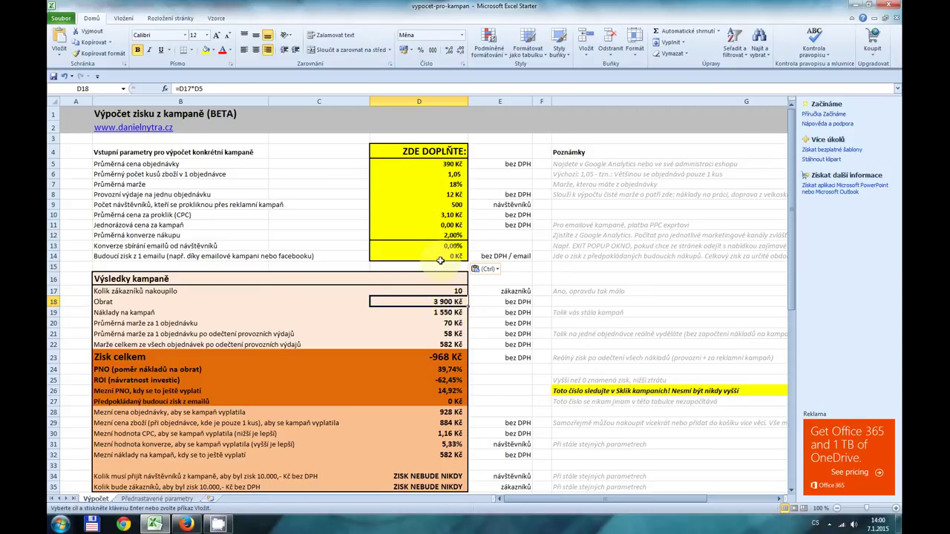
{"action": "left_click", "coordinate": [445, 164]}
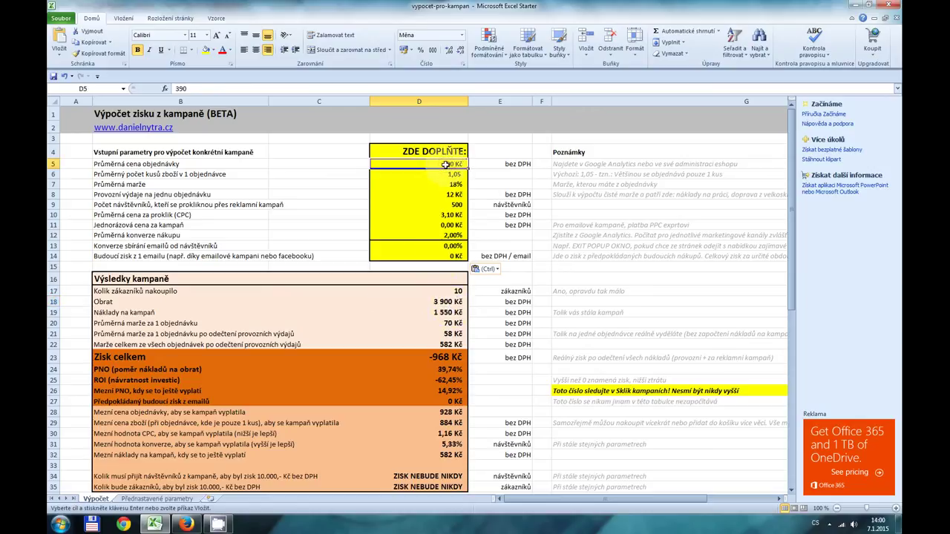
{"action": "left_click", "coordinate": [452, 292]}
{"action": "left_click", "coordinate": [453, 302]}
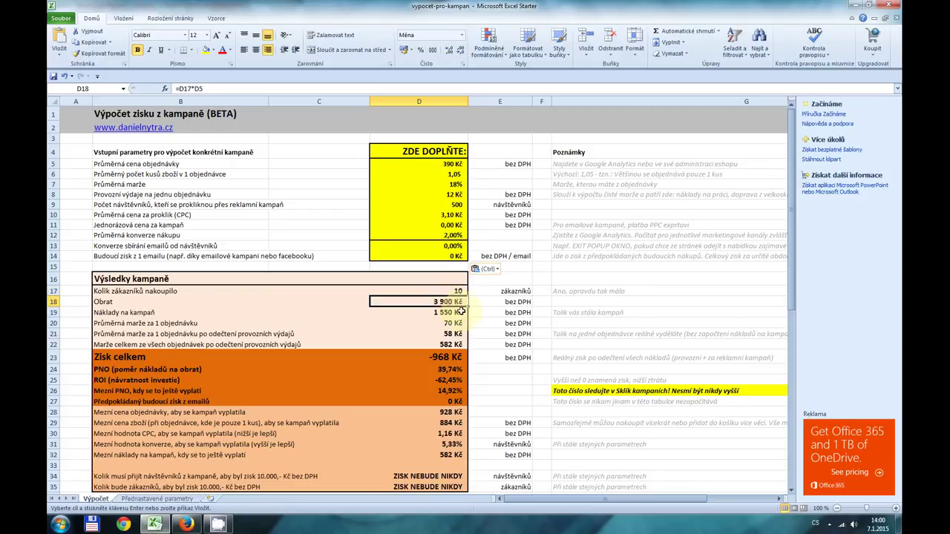
Step: Examine the campaign costs in D19 and the margins per order in D20 and D21 against their input cells
{"action": "left_click", "coordinate": [437, 313]}
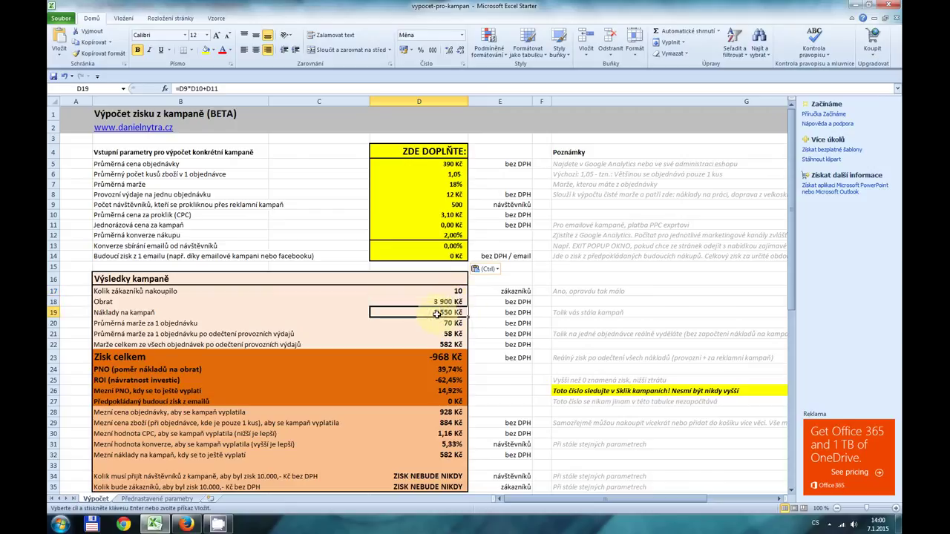
{"action": "left_click", "coordinate": [450, 208]}
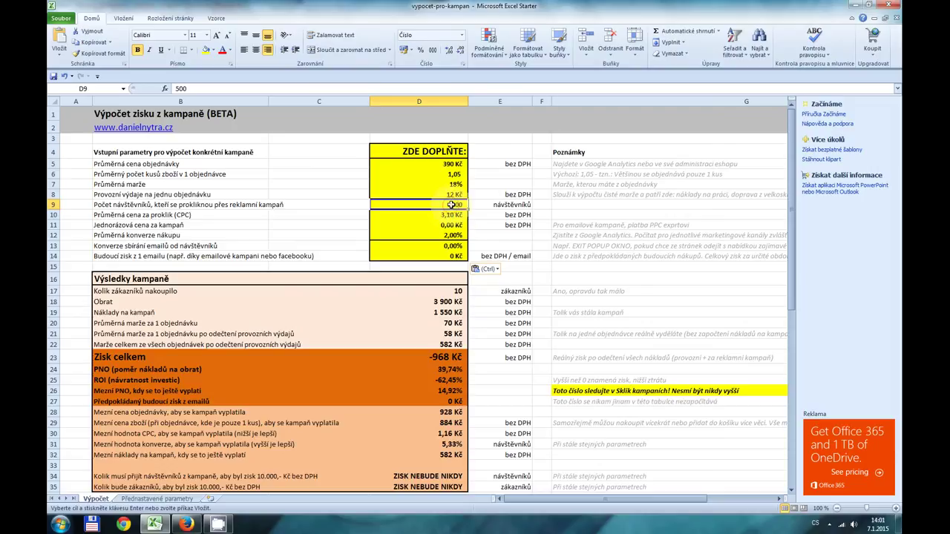
{"action": "left_click", "coordinate": [444, 216]}
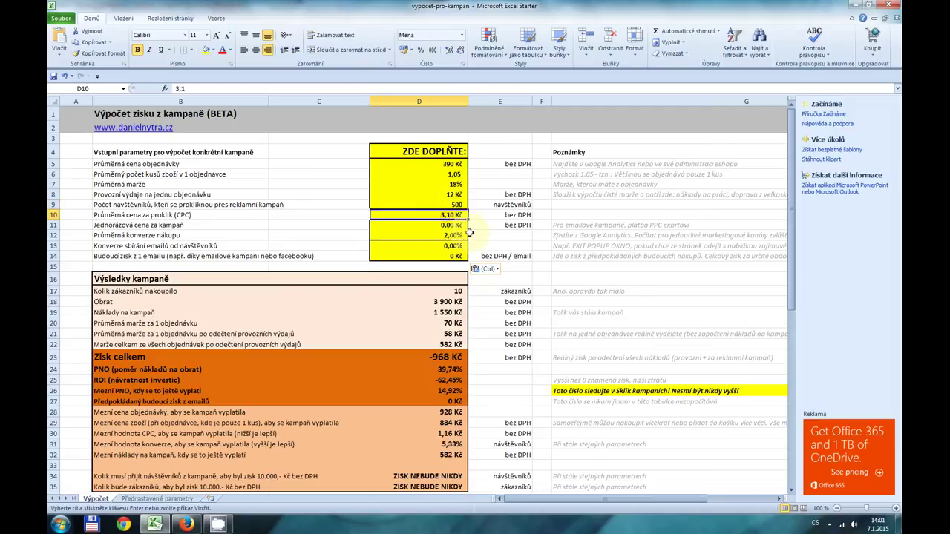
{"action": "left_click", "coordinate": [457, 313]}
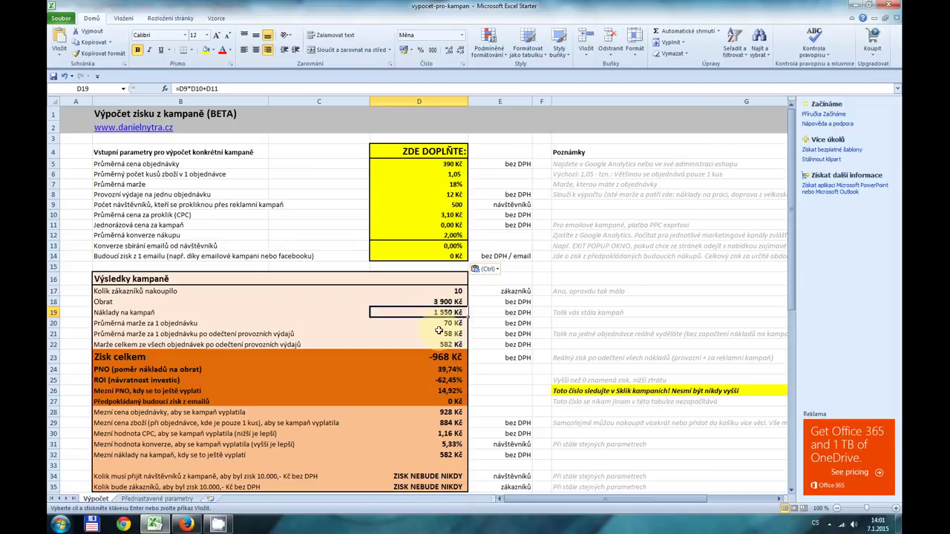
{"action": "left_click", "coordinate": [449, 324]}
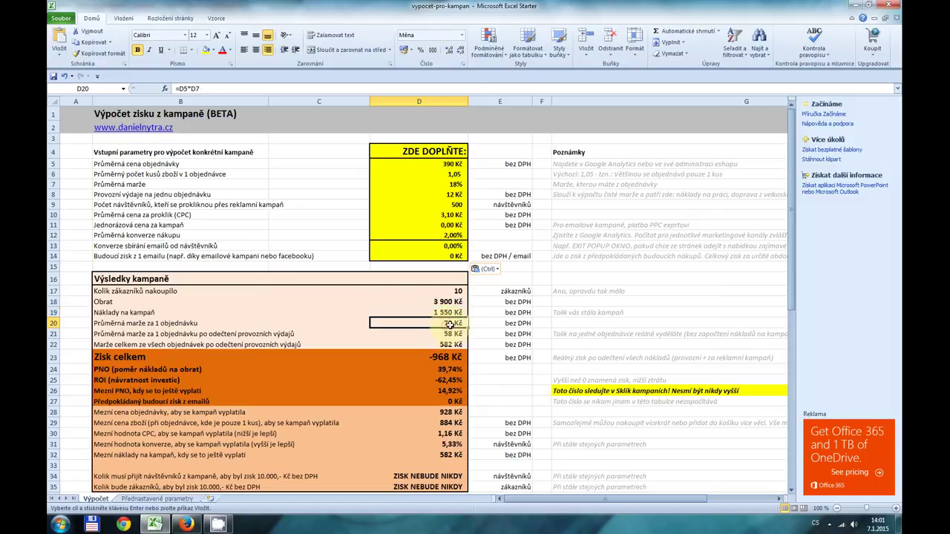
{"action": "left_click", "coordinate": [453, 184]}
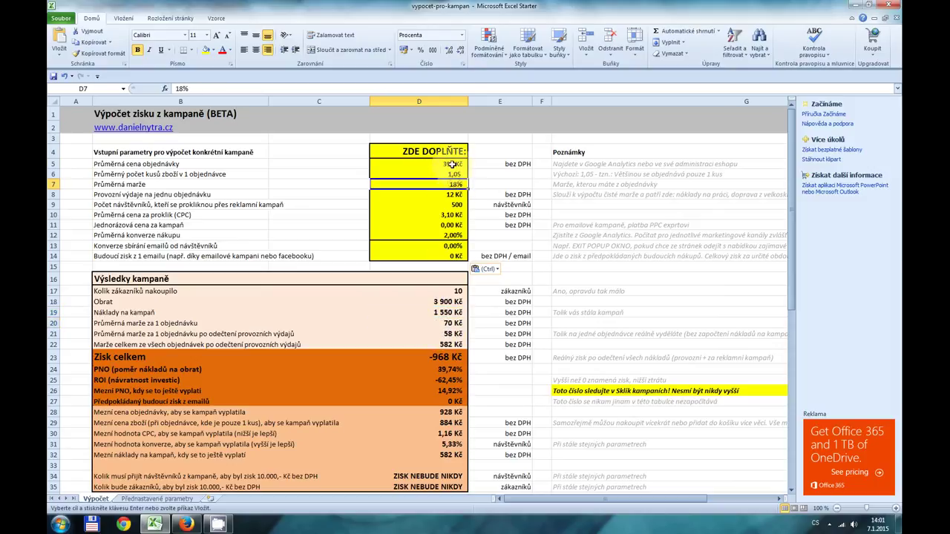
{"action": "left_click", "coordinate": [453, 325]}
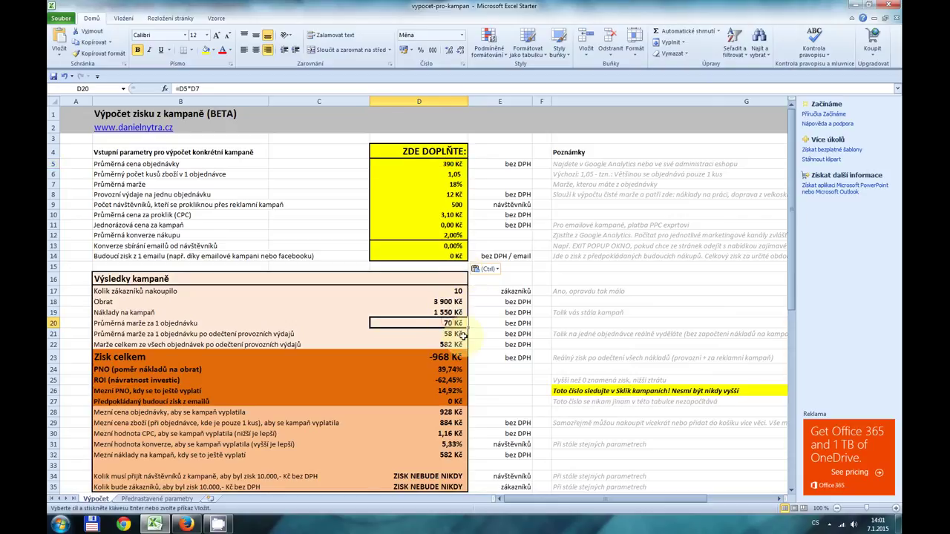
{"action": "left_click", "coordinate": [452, 335]}
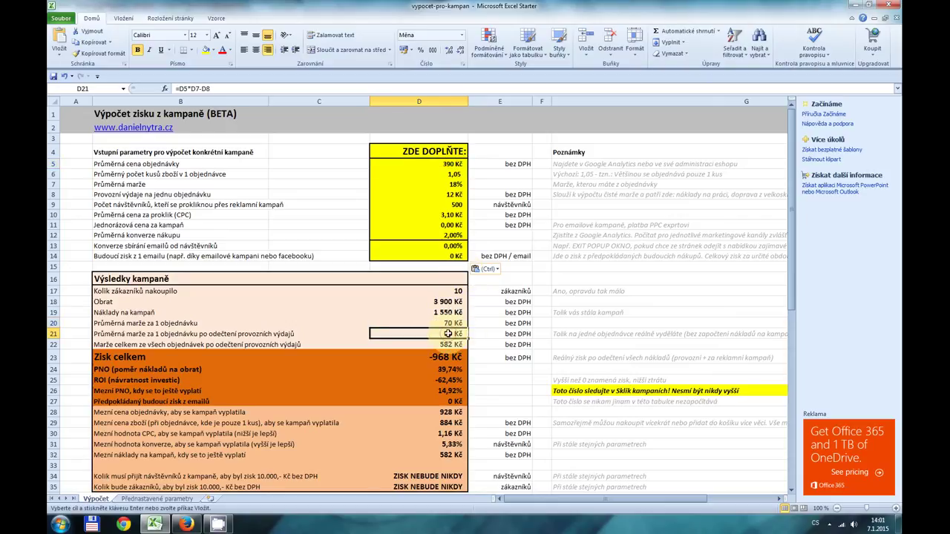
{"action": "left_click", "coordinate": [452, 194]}
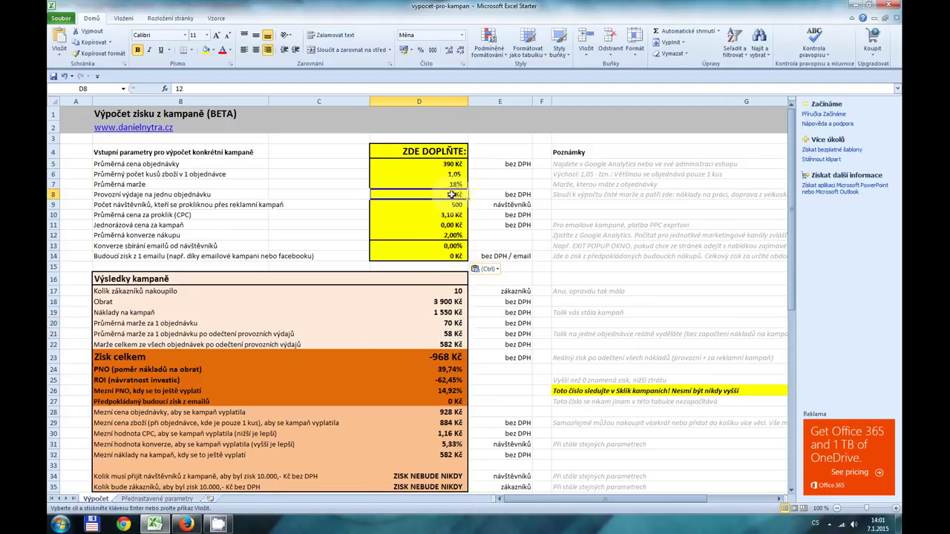
{"action": "left_click", "coordinate": [449, 334]}
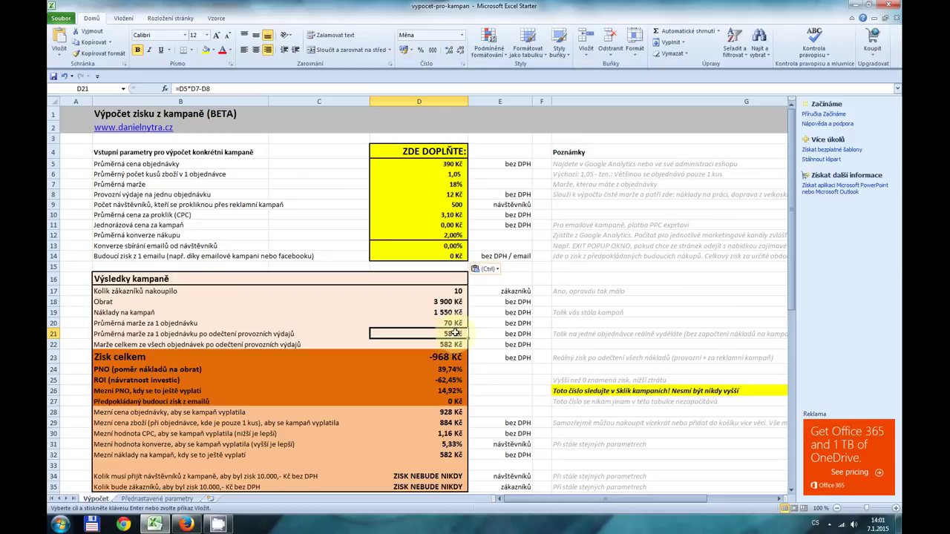
Step: Examine the total margin in D22 against the campaign costs in D19, then the total profit in D23 and PNO in D24
{"action": "left_click", "coordinate": [449, 345]}
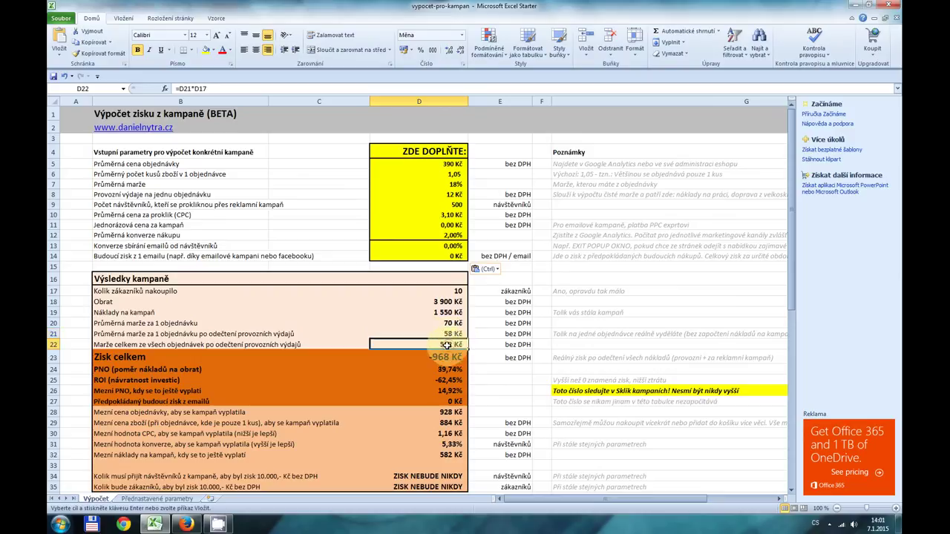
{"action": "left_click", "coordinate": [456, 291]}
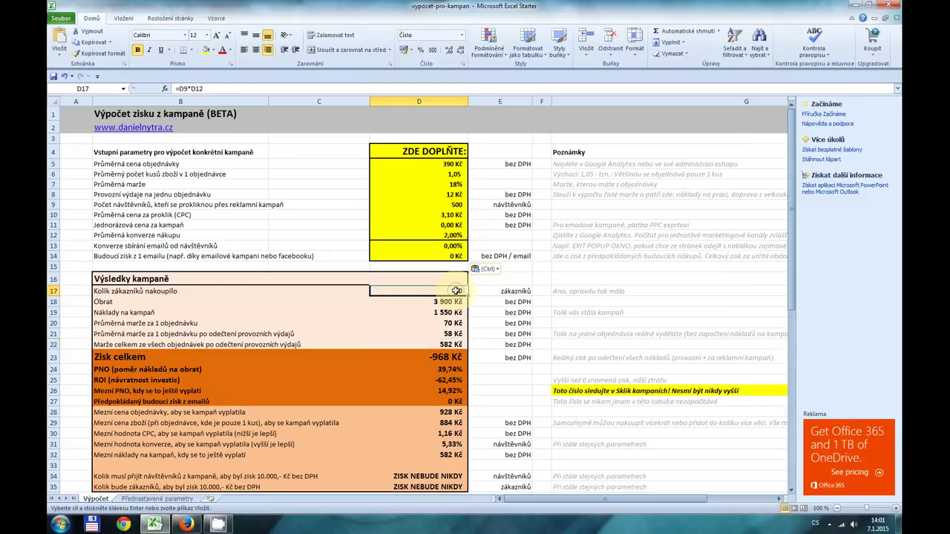
{"action": "left_click", "coordinate": [451, 335]}
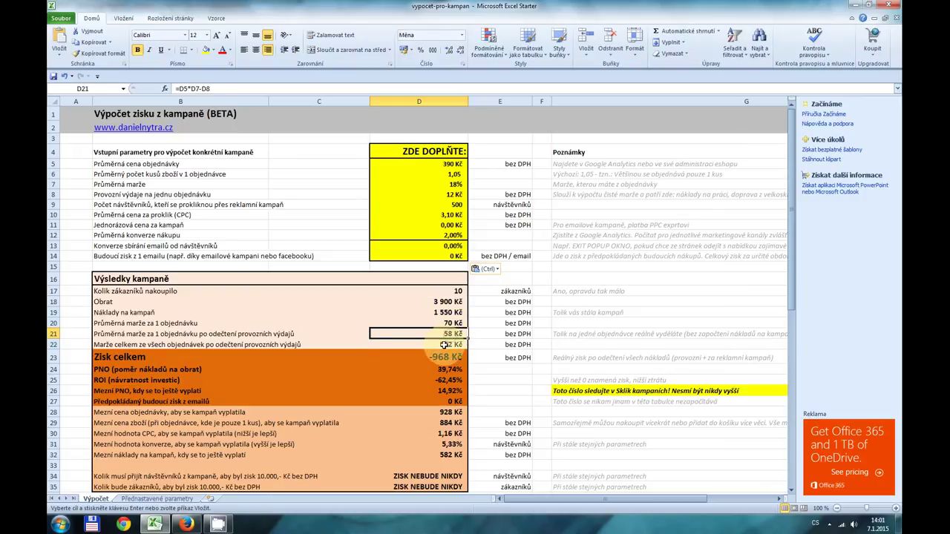
{"action": "left_click", "coordinate": [439, 344]}
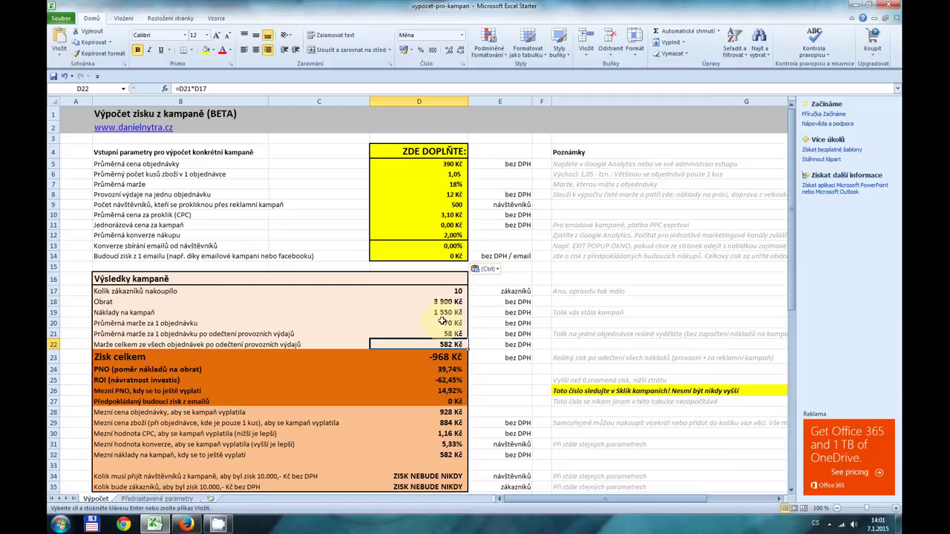
{"action": "left_click", "coordinate": [452, 205]}
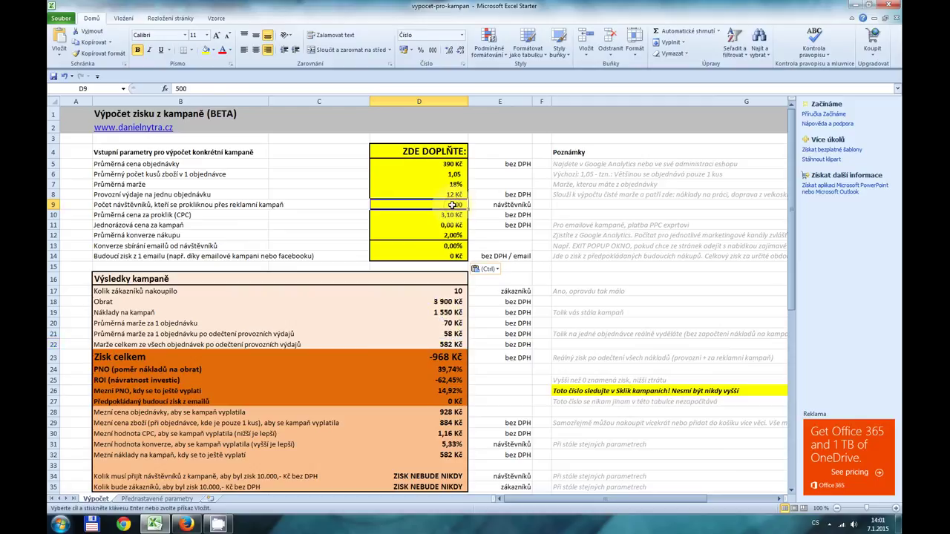
{"action": "left_click", "coordinate": [449, 343]}
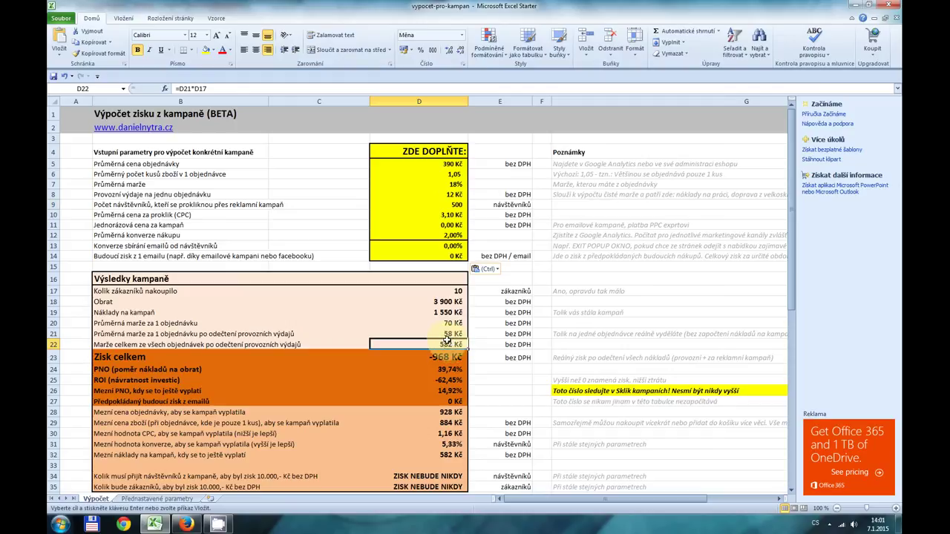
{"action": "left_click", "coordinate": [450, 312]}
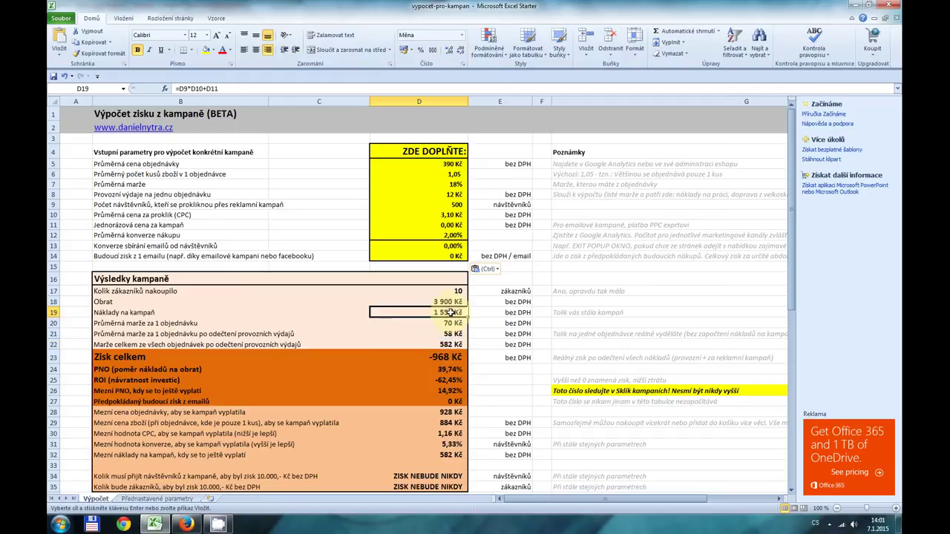
{"action": "left_click", "coordinate": [445, 345]}
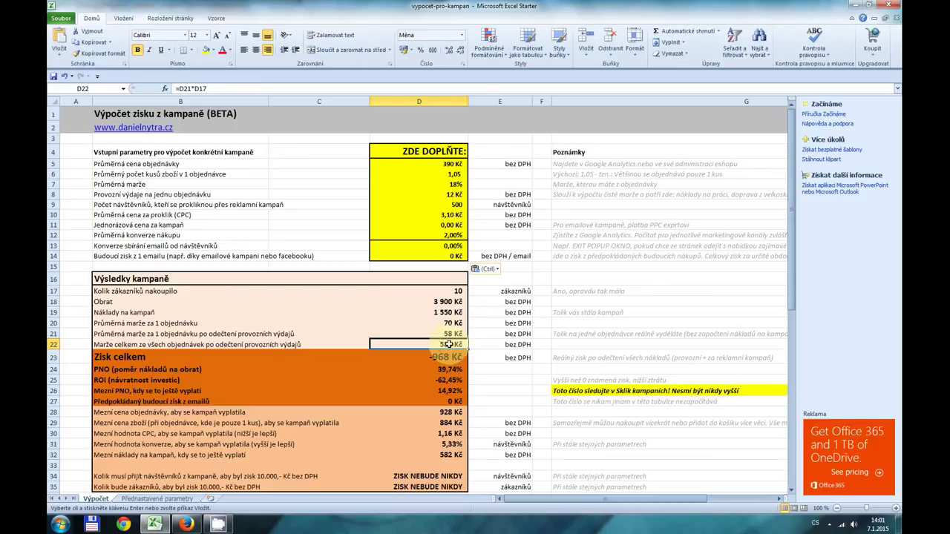
{"action": "left_click", "coordinate": [441, 313]}
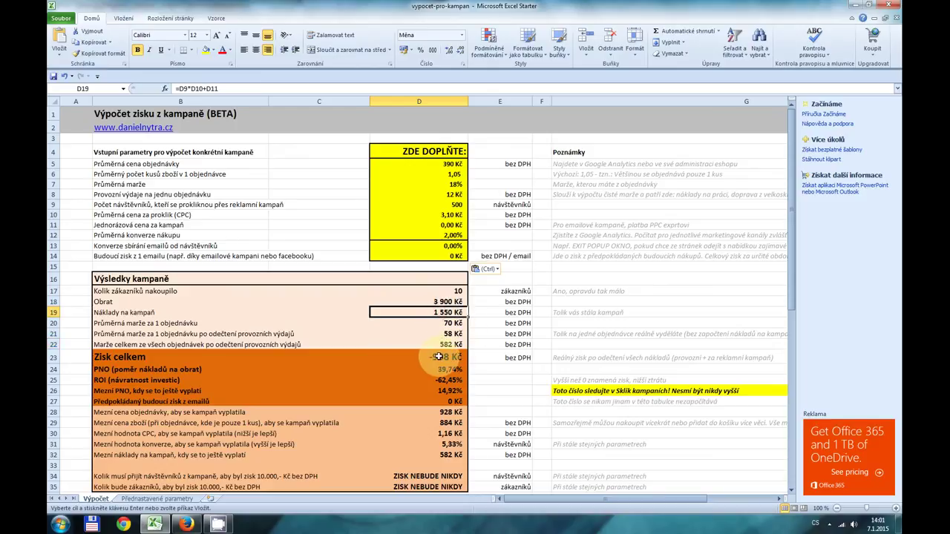
{"action": "left_click", "coordinate": [440, 357]}
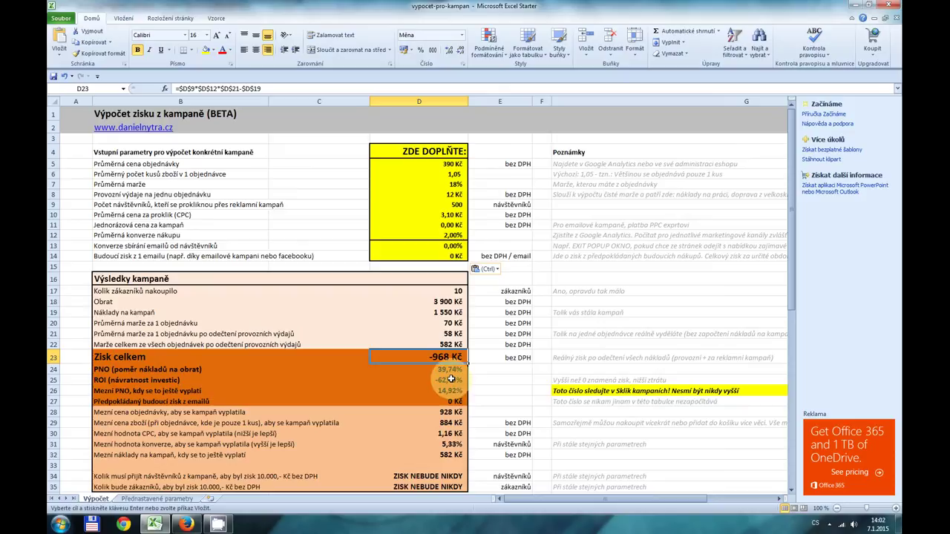
{"action": "left_click", "coordinate": [452, 370]}
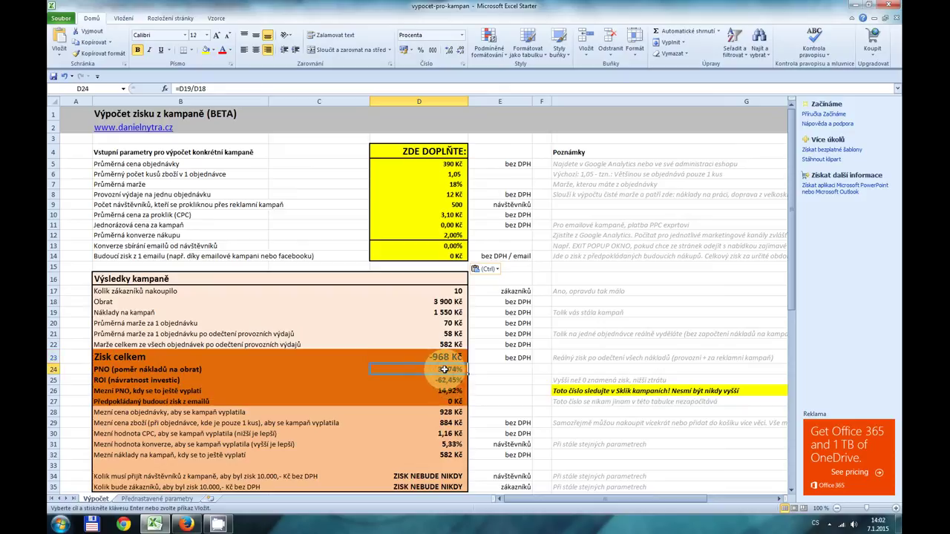
Step: Examine the PNO cost-to-turnover ratio in D24 against the ROI formula in D25
{"action": "left_click", "coordinate": [452, 378]}
{"action": "left_click", "coordinate": [452, 370]}
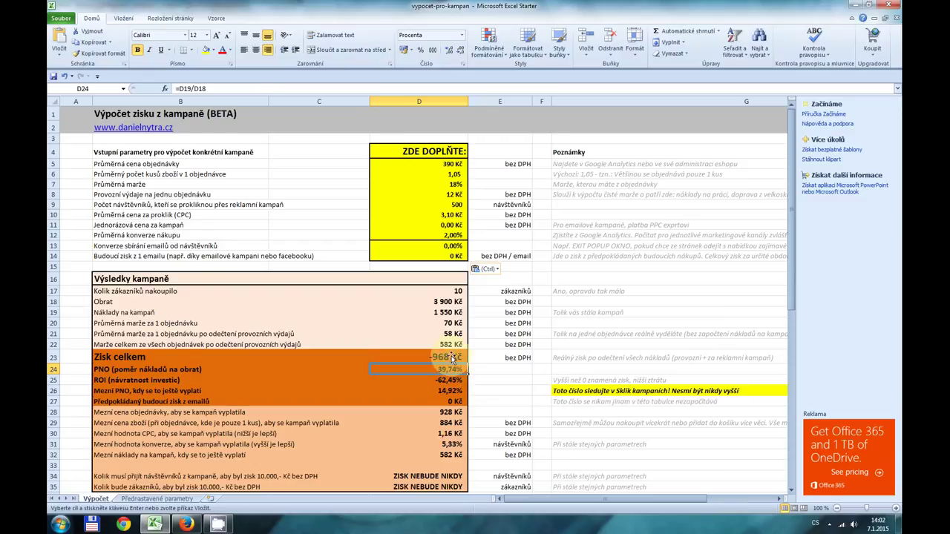
{"action": "left_click", "coordinate": [452, 378]}
{"action": "left_click", "coordinate": [451, 370]}
{"action": "left_click", "coordinate": [452, 378]}
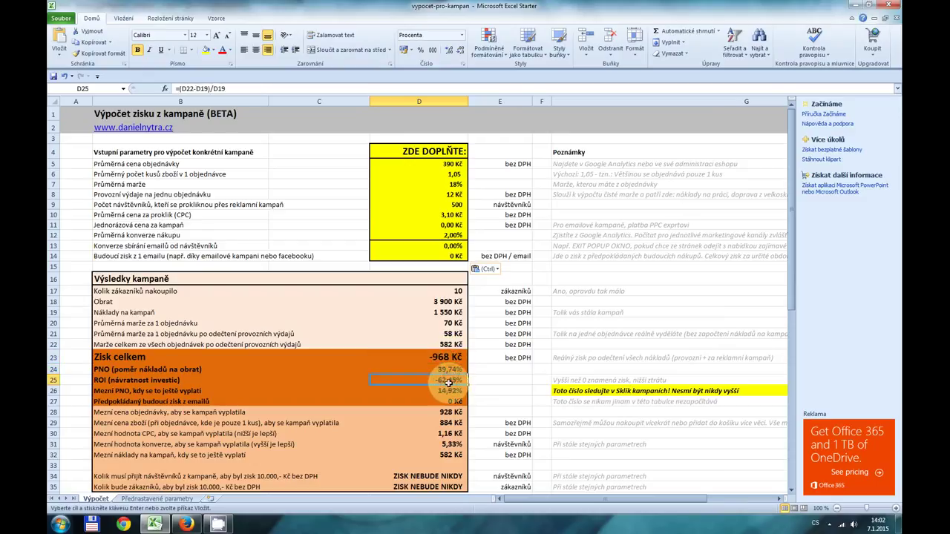
{"action": "left_click", "coordinate": [450, 369]}
{"action": "left_click", "coordinate": [452, 378]}
{"action": "left_click", "coordinate": [449, 369]}
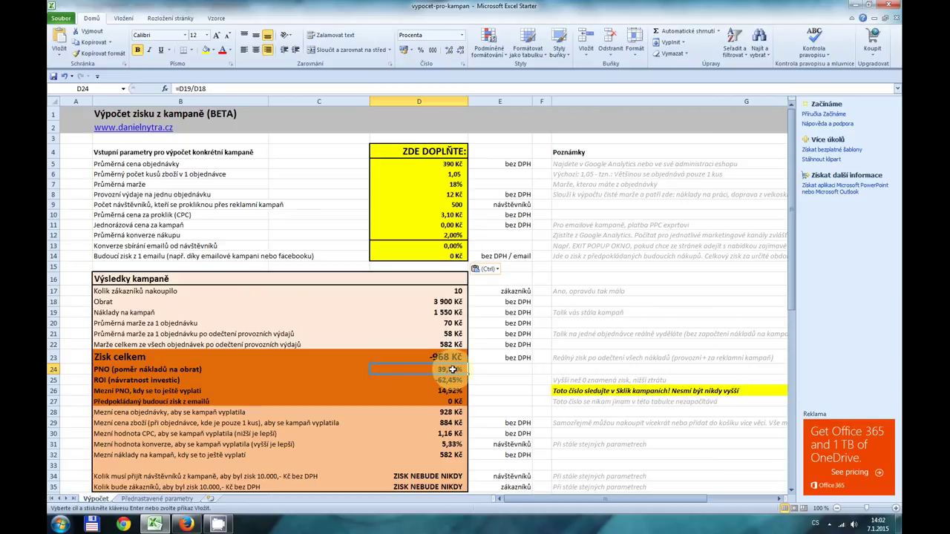
Step: Examine the total margin in D22 and the PNO in D24 in relation to the ROI in D25
{"action": "scroll", "coordinate": [452, 369], "scroll_direction": "down", "scroll_amount": 1}
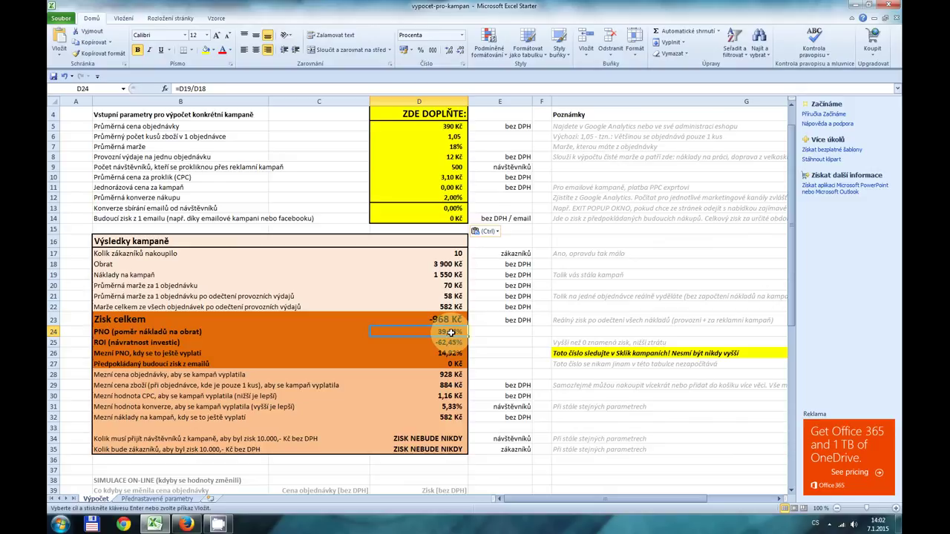
{"action": "left_click", "coordinate": [445, 306]}
{"action": "left_click", "coordinate": [440, 333]}
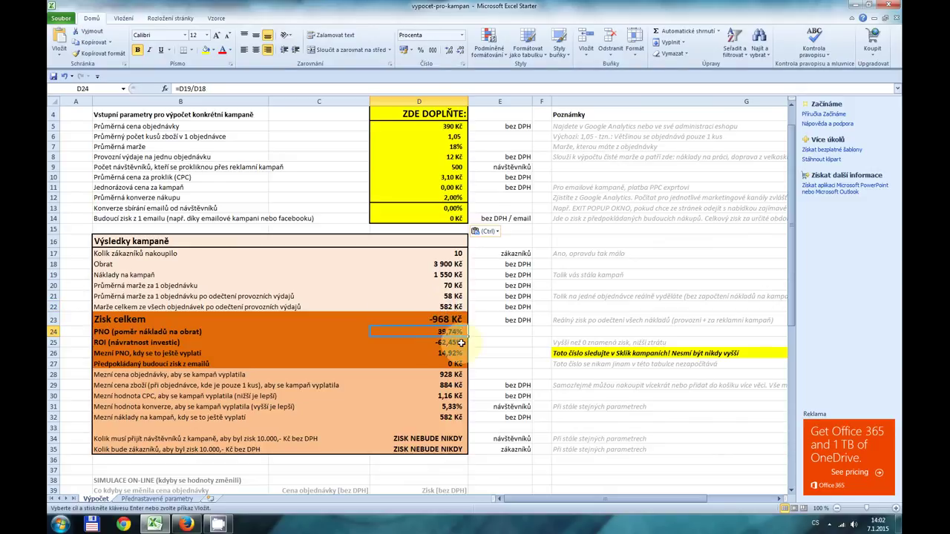
{"action": "left_click", "coordinate": [445, 343]}
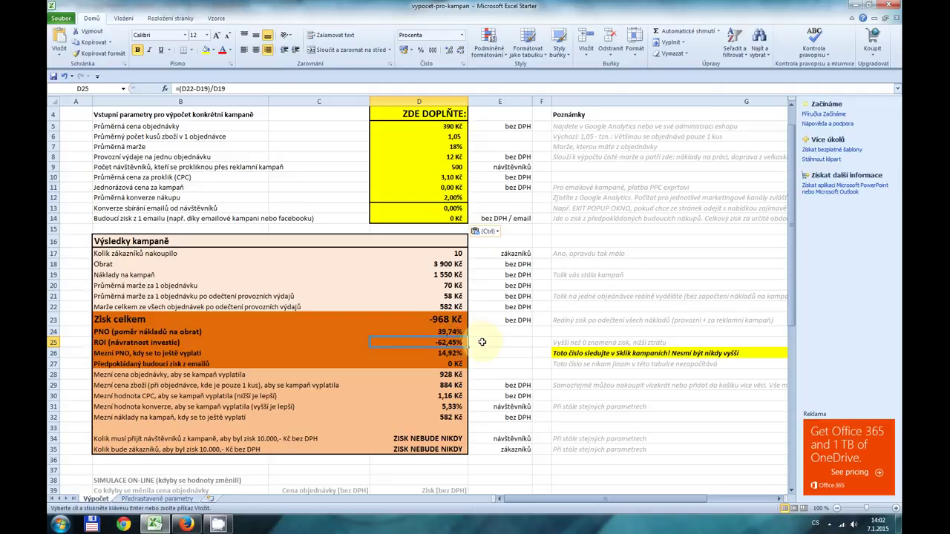
Step: Compare the break-even PNO in D26 with the campaign's actual PNO in D24
{"action": "left_click", "coordinate": [450, 354]}
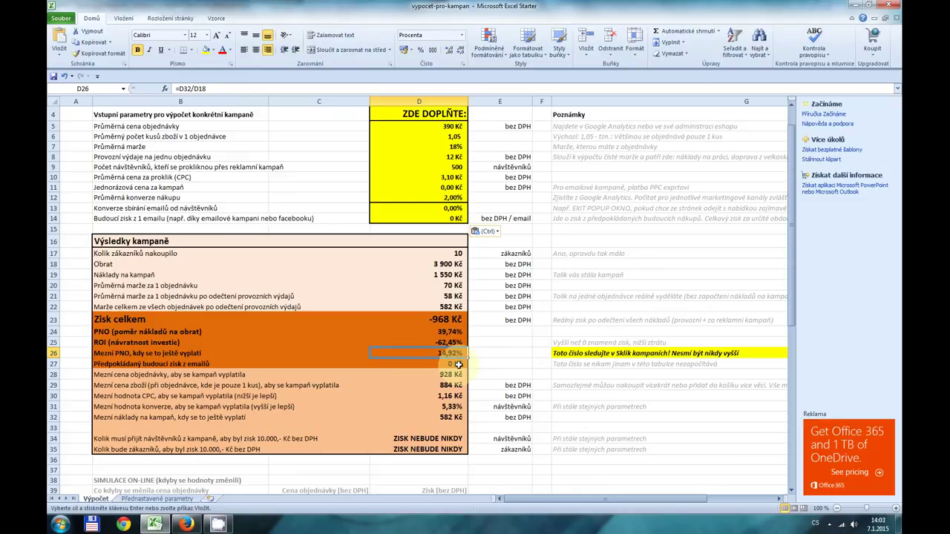
{"action": "left_click", "coordinate": [449, 331]}
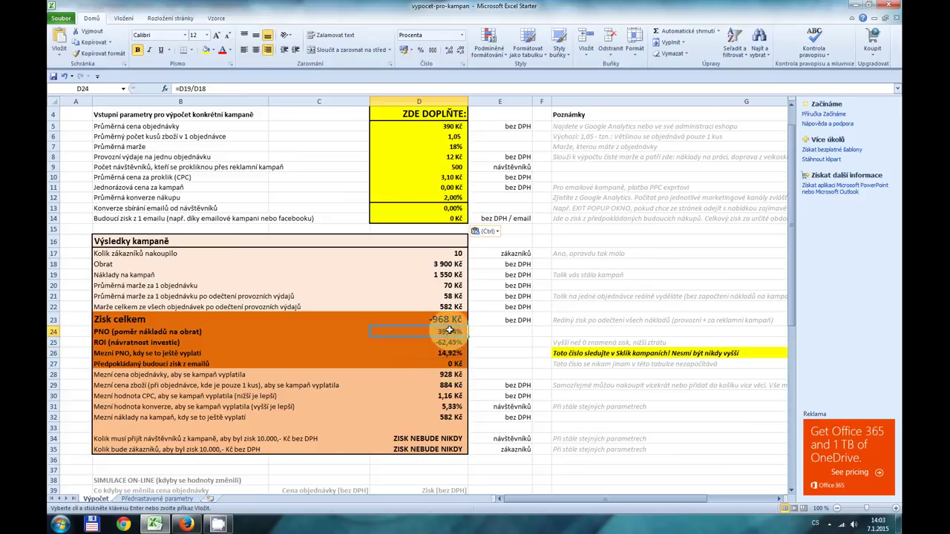
{"action": "left_click", "coordinate": [450, 353]}
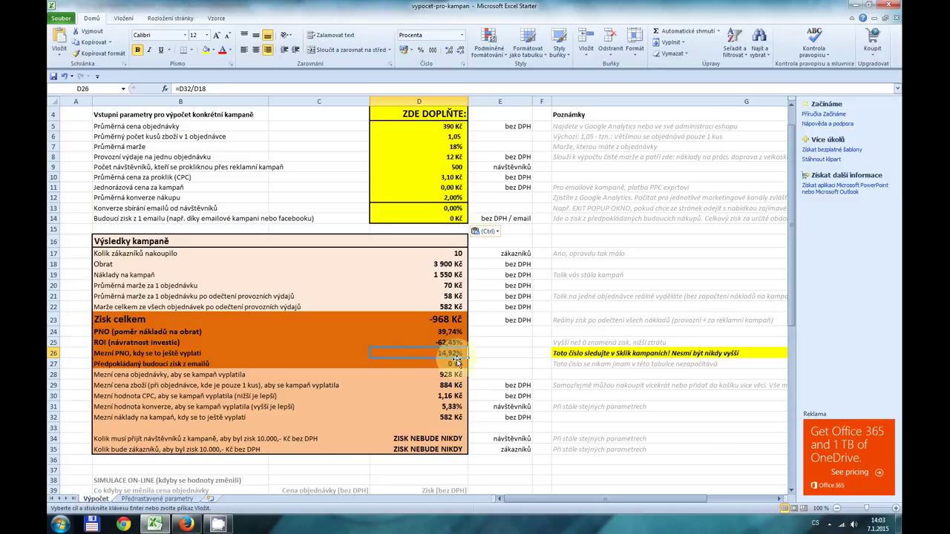
Step: Examine how the expected future profit from emails in D27 depends on the email inputs in D13:D14
{"action": "left_click", "coordinate": [449, 365]}
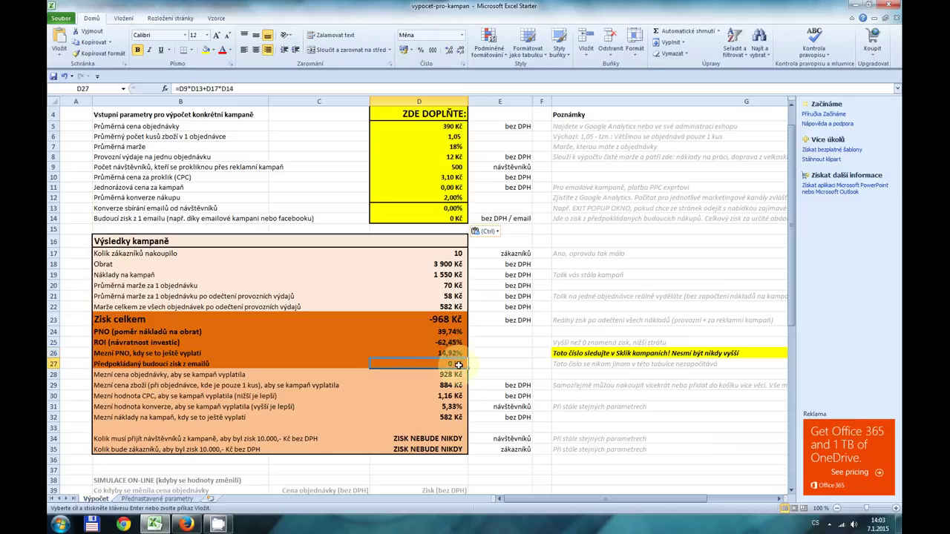
{"action": "left_click_drag", "start_coordinate": [450, 209], "coordinate": [451, 219]}
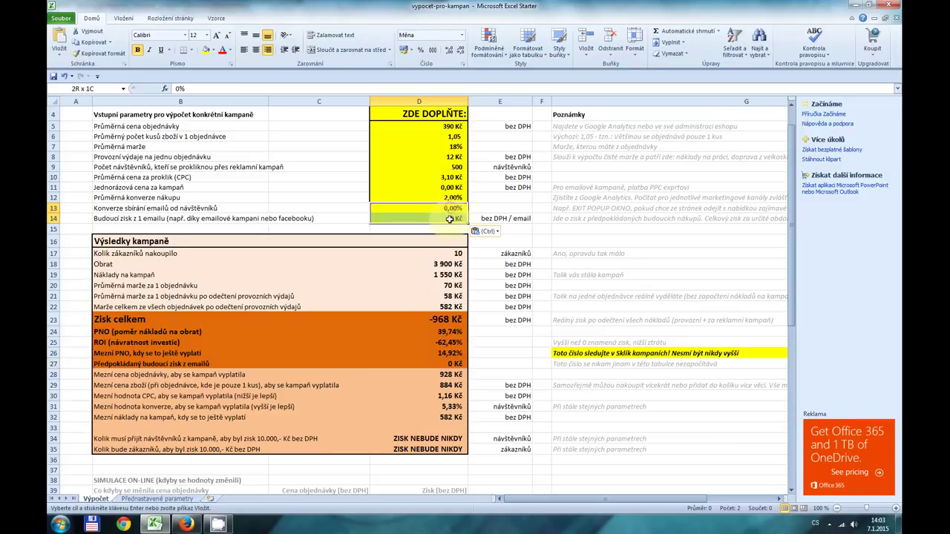
{"action": "left_click", "coordinate": [449, 365]}
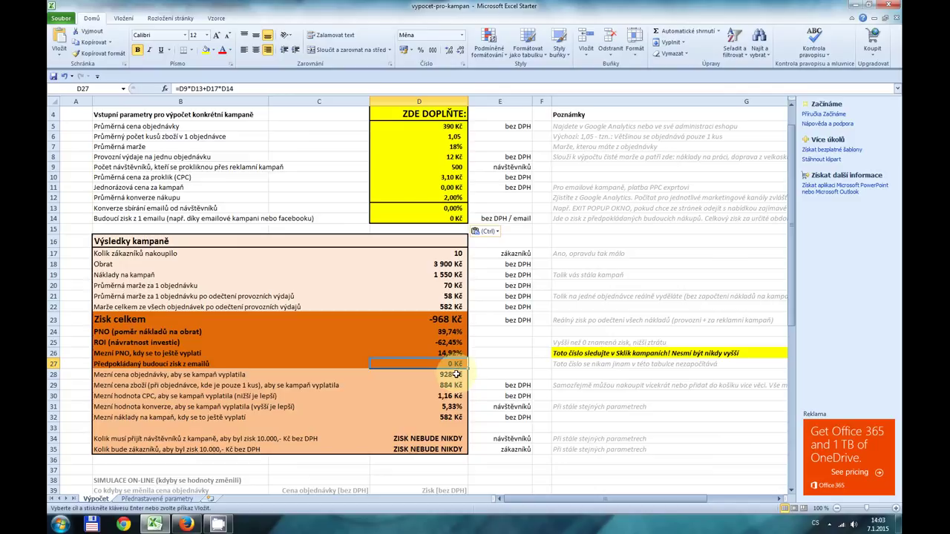
Step: Compare the break-even order price in D28 with the average order price entered in D5
{"action": "left_click", "coordinate": [445, 375]}
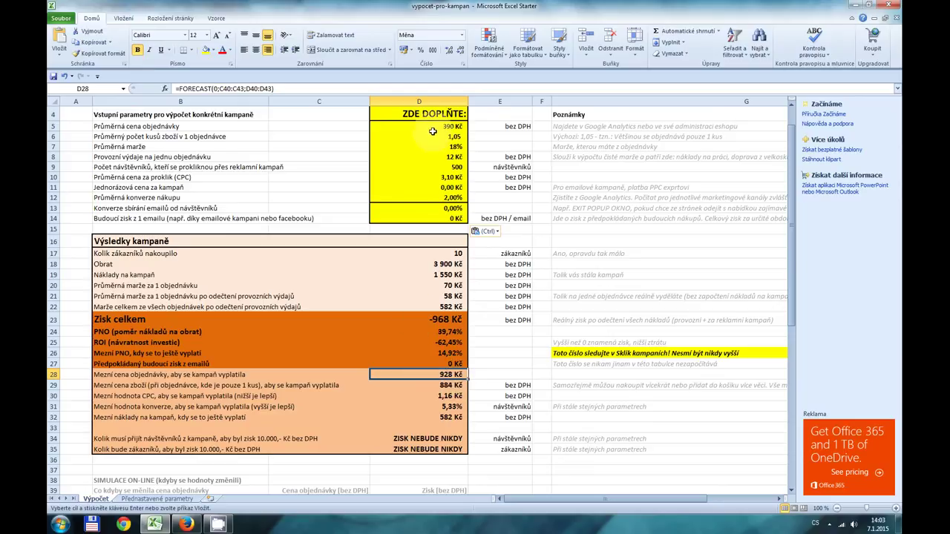
{"action": "left_click", "coordinate": [449, 127]}
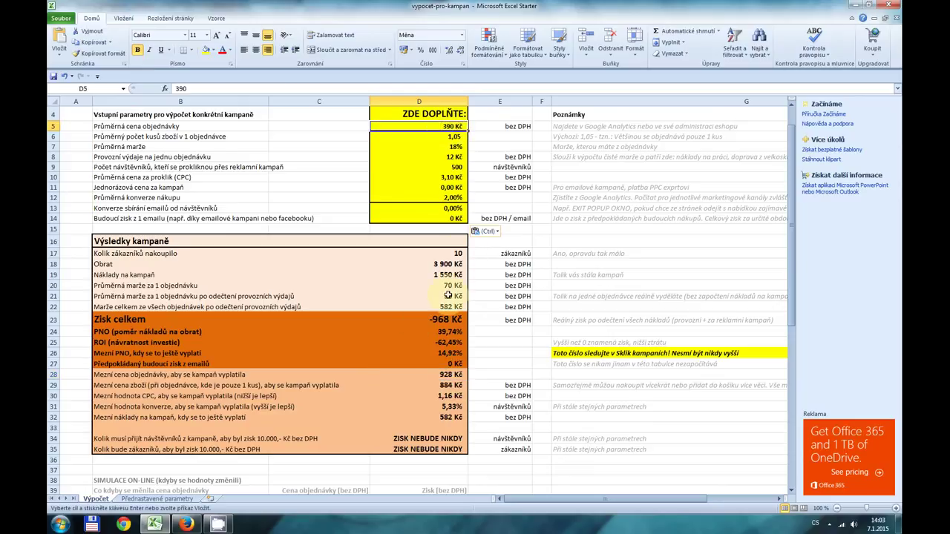
{"action": "left_click", "coordinate": [460, 372]}
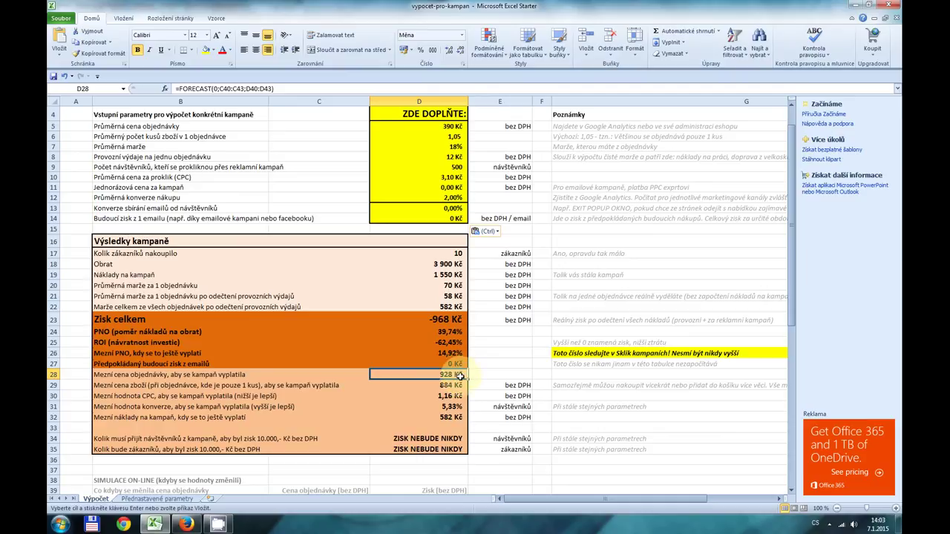
Step: Set the average order price in D5 to 930 Kč
{"action": "left_click", "coordinate": [449, 127]}
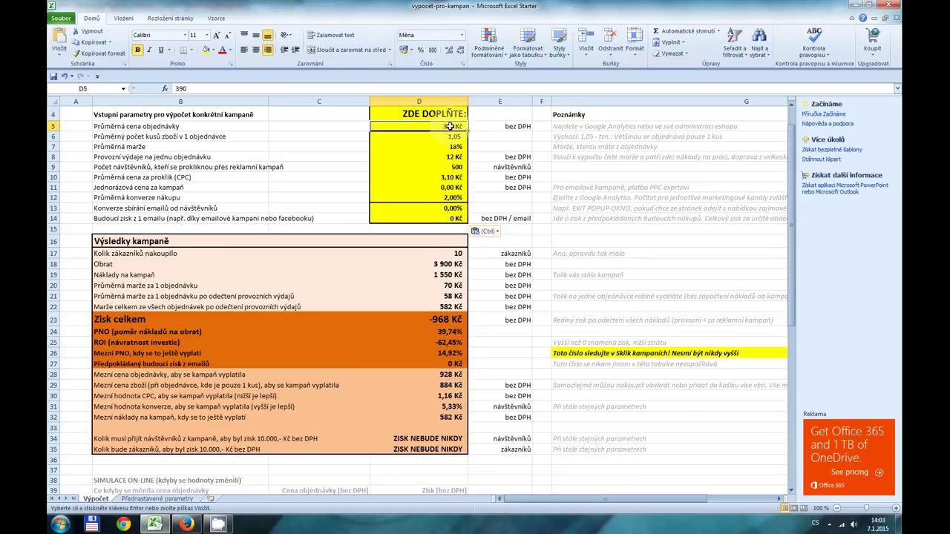
{"action": "double_click", "coordinate": [450, 127]}
{"action": "left_click_drag", "start_coordinate": [450, 127], "coordinate": [466, 127]}
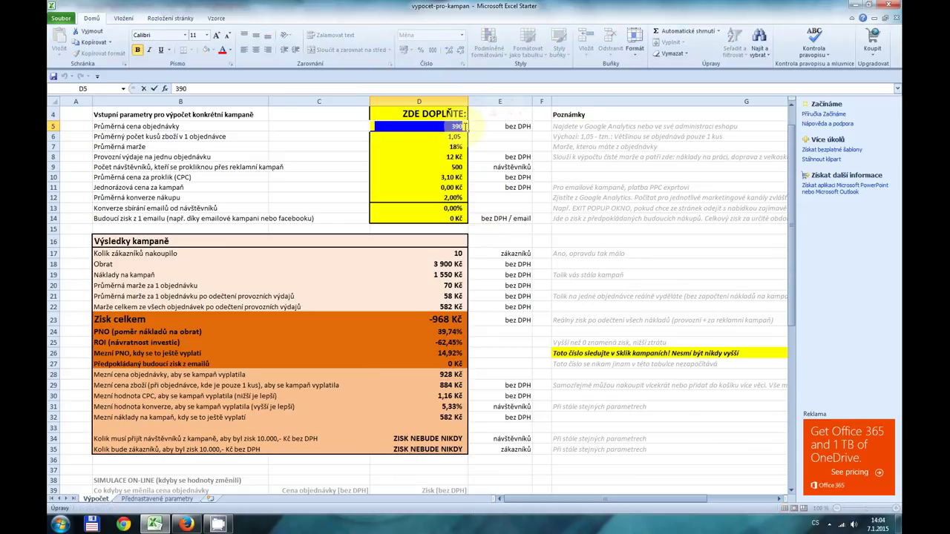
{"action": "type", "text": "93"}
{"action": "key", "text": "Return"}
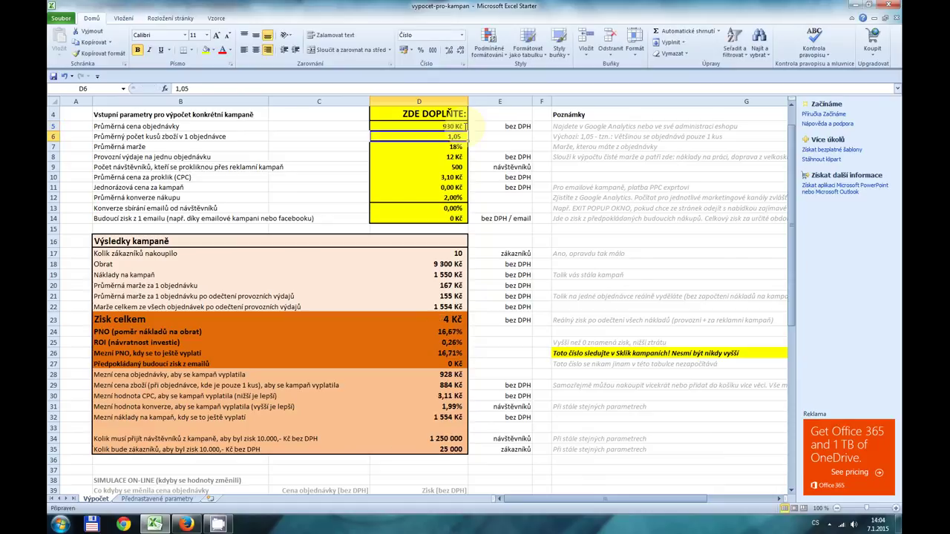
Step: Check the total profit in D23 against the break-even order price in D28, and undo the order price change
{"action": "left_click", "coordinate": [446, 320]}
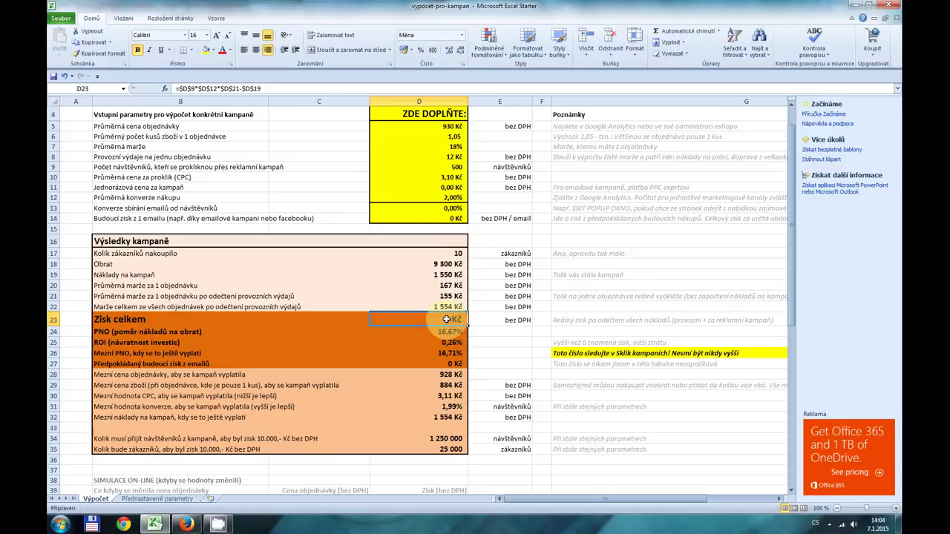
{"action": "left_click", "coordinate": [450, 375]}
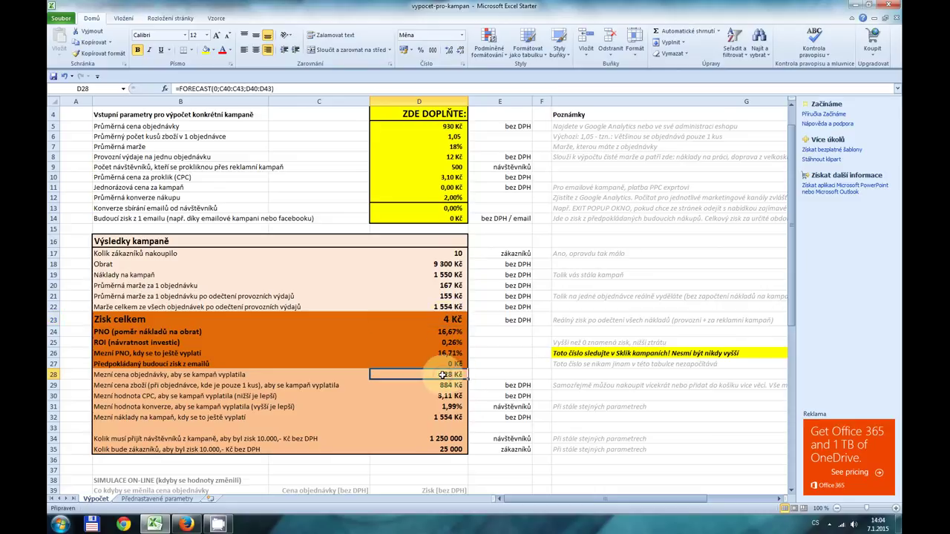
{"action": "left_click", "coordinate": [64, 77]}
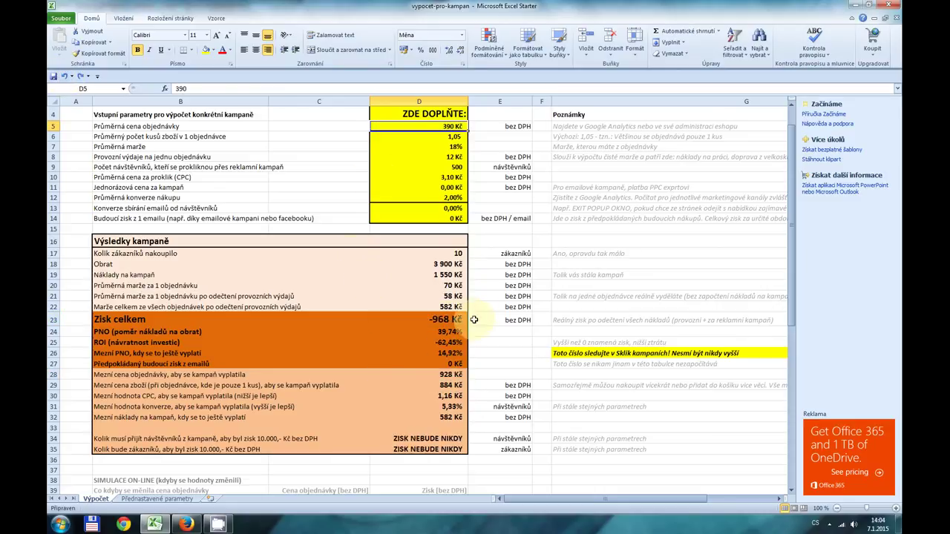
Step: Examine the break-even goods price in D29 and the break-even CPC in D30
{"action": "left_click", "coordinate": [448, 385]}
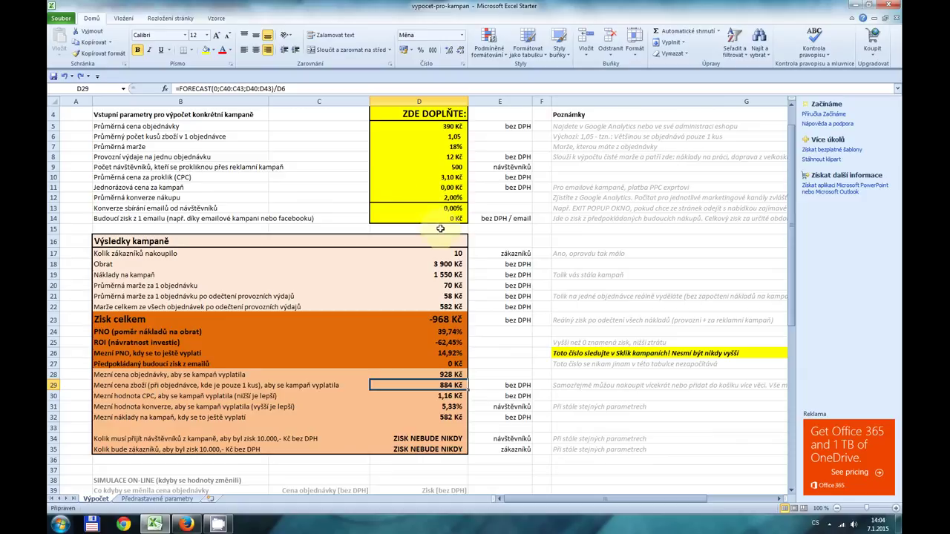
{"action": "left_click", "coordinate": [444, 396]}
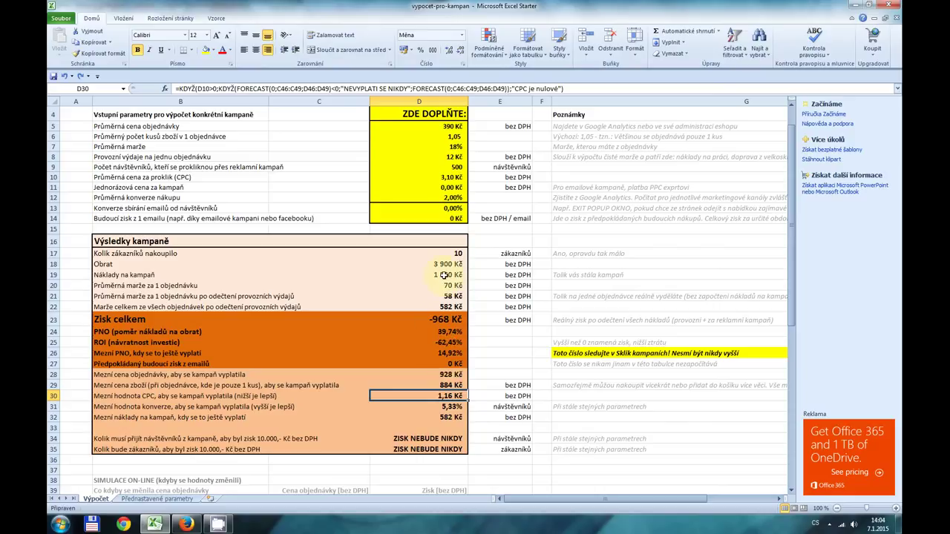
Step: Set the average cost per click (CPC) in D10 to 1,15 Kč
{"action": "left_click", "coordinate": [447, 177]}
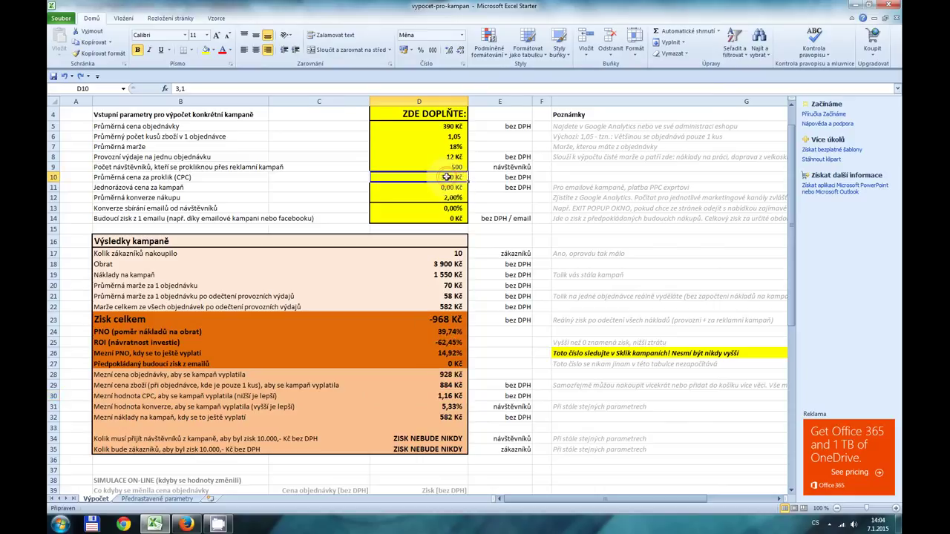
{"action": "type", "text": "3,1"}
{"action": "double_click", "coordinate": [452, 177]}
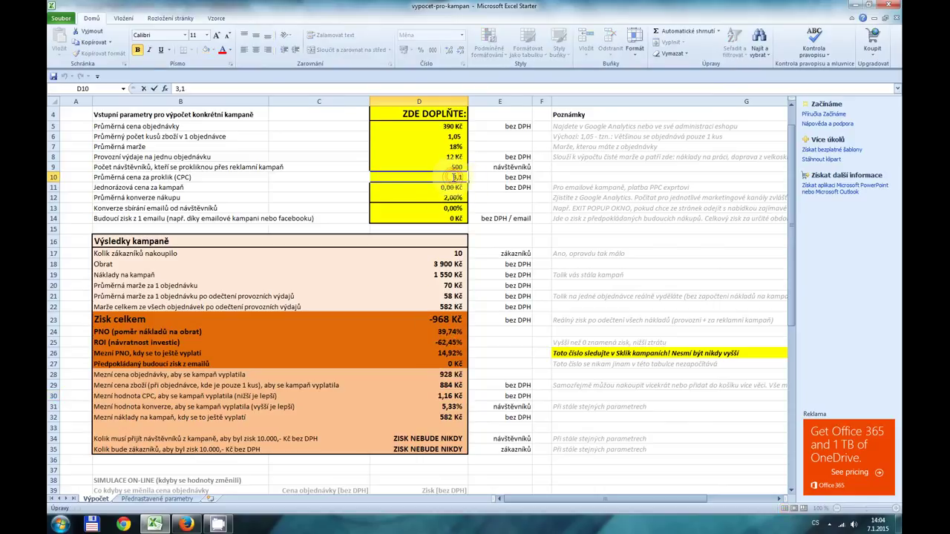
{"action": "double_click", "coordinate": [462, 177]}
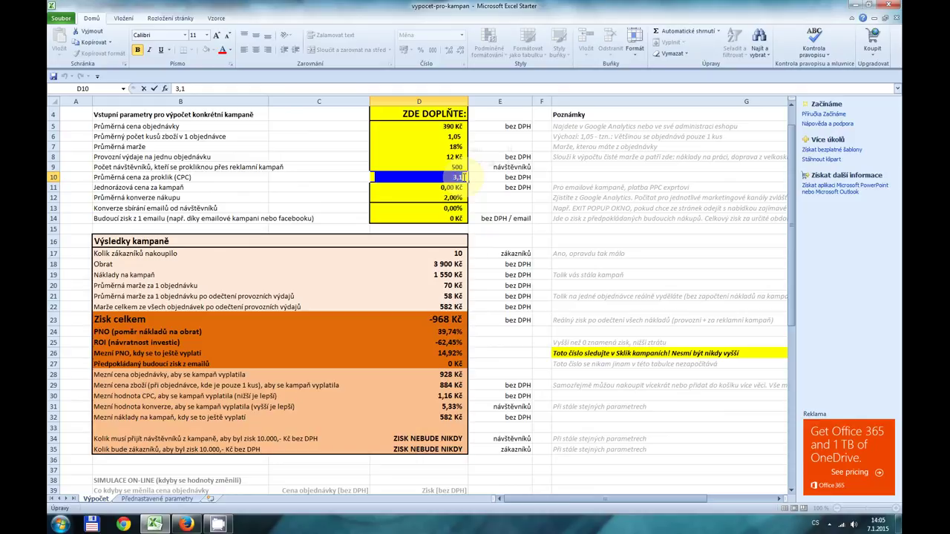
{"action": "type", "text": "1,"}
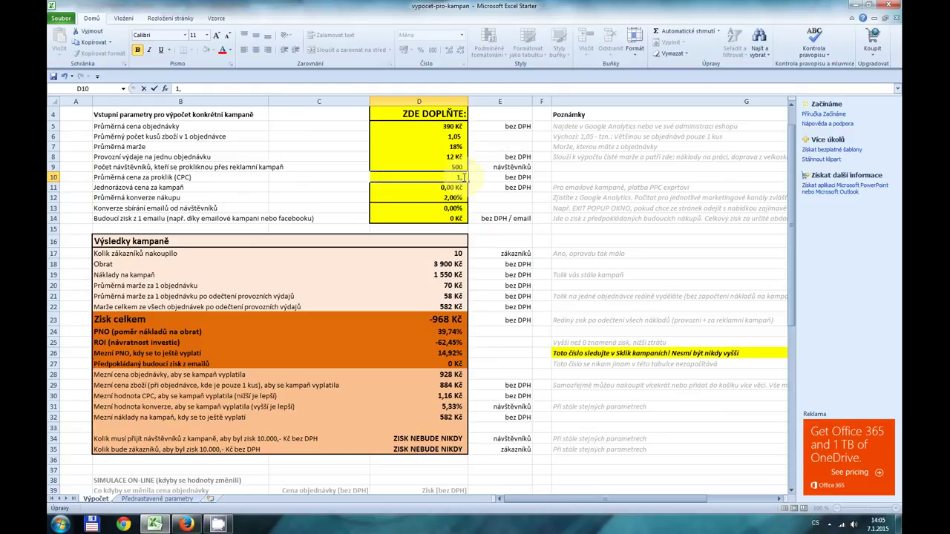
{"action": "type", "text": "15"}
{"action": "key", "text": "Return"}
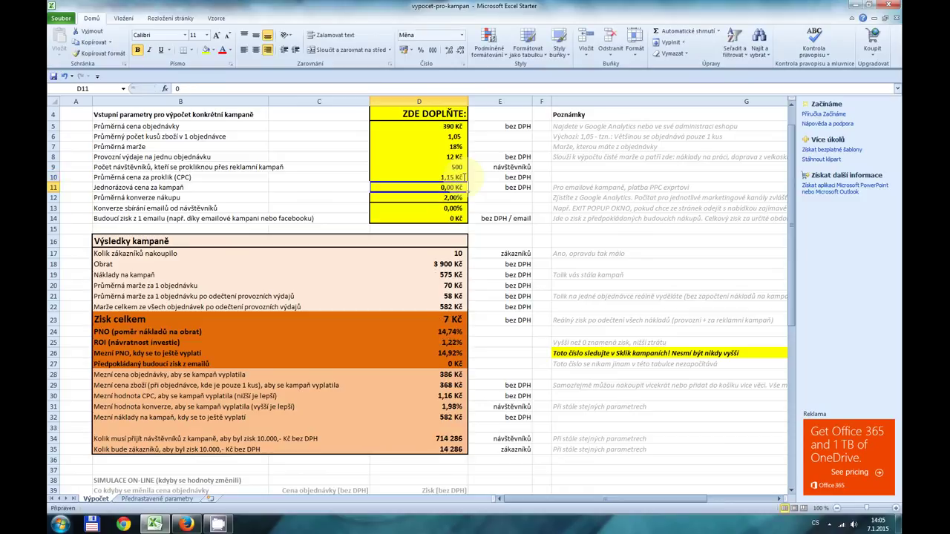
Step: Check the total profit in D23 and undo the cost-per-click change in D10
{"action": "left_click", "coordinate": [451, 318]}
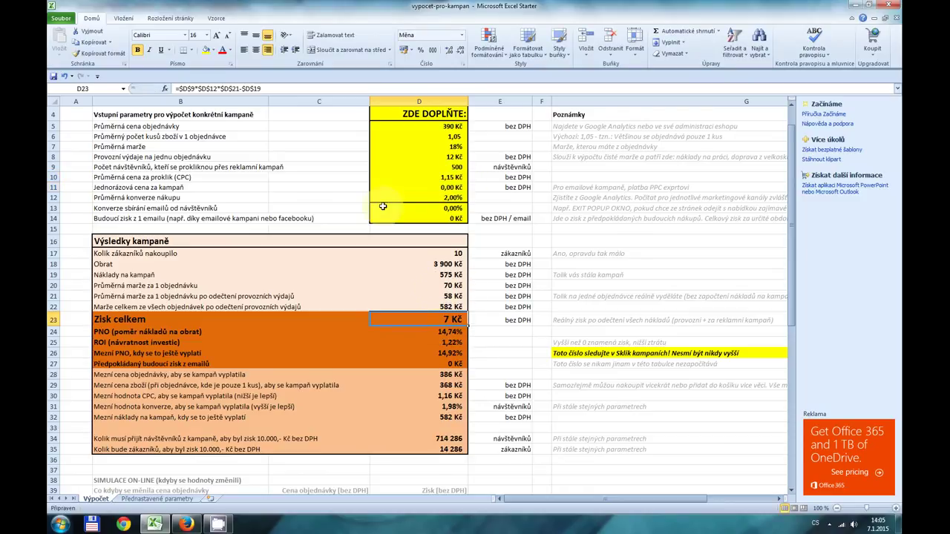
{"action": "left_click", "coordinate": [64, 76]}
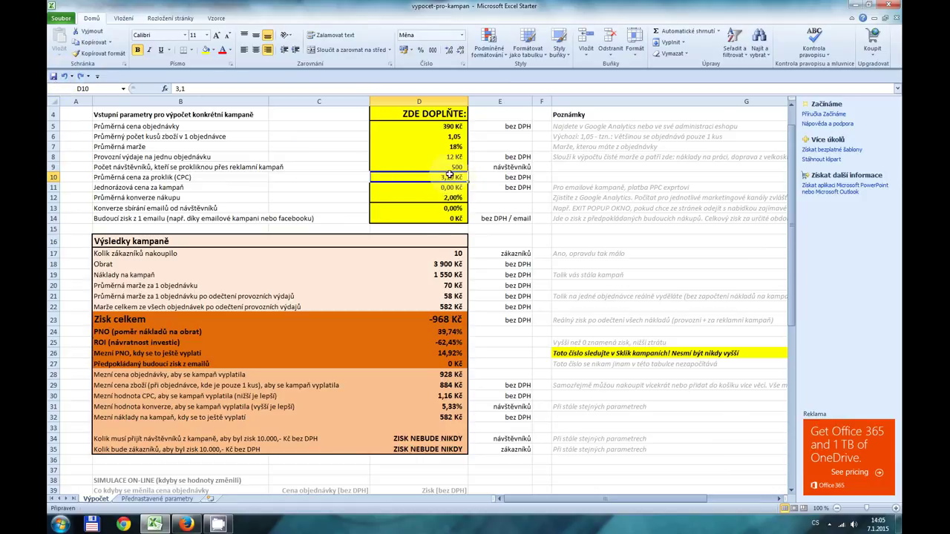
Step: Examine the break-even conversion in D31, and enter 6 as the average purchase conversion in D12
{"action": "left_click", "coordinate": [445, 407]}
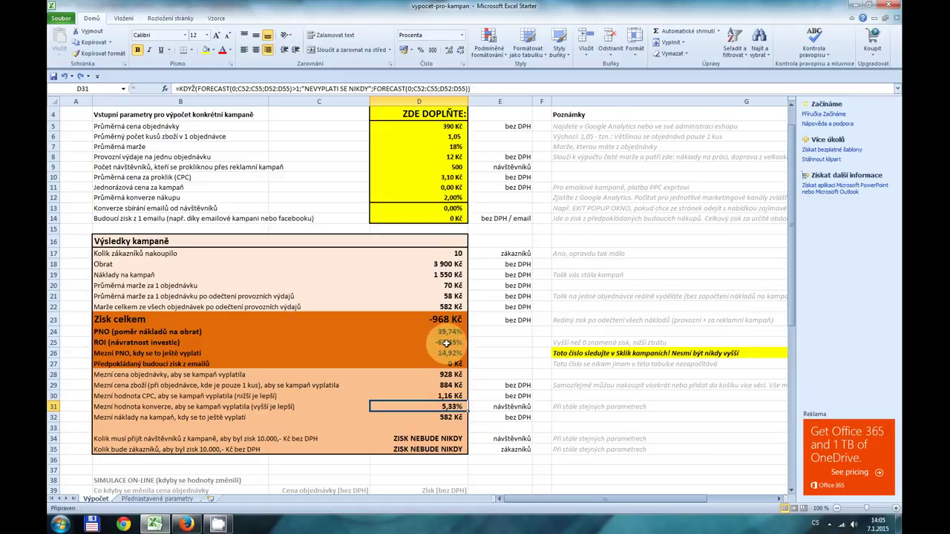
{"action": "left_click", "coordinate": [448, 197]}
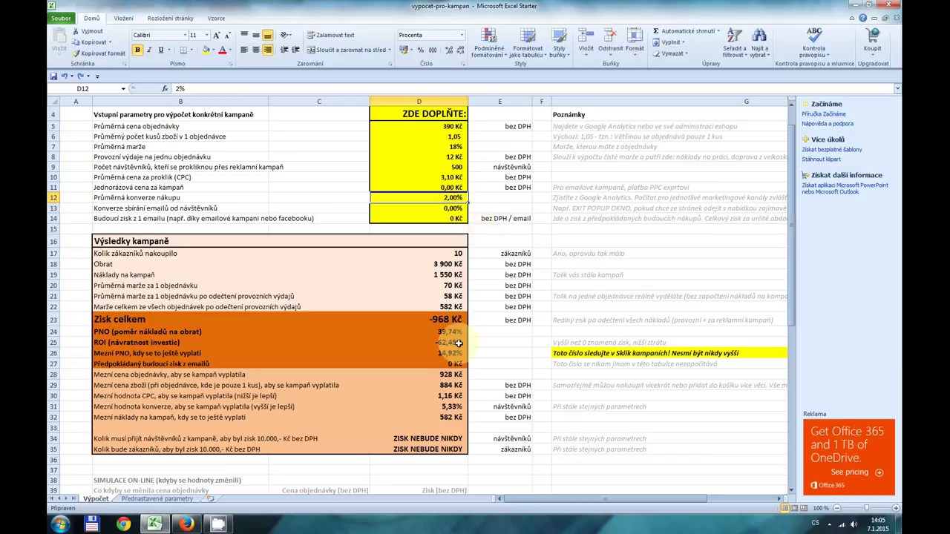
{"action": "double_click", "coordinate": [451, 198]}
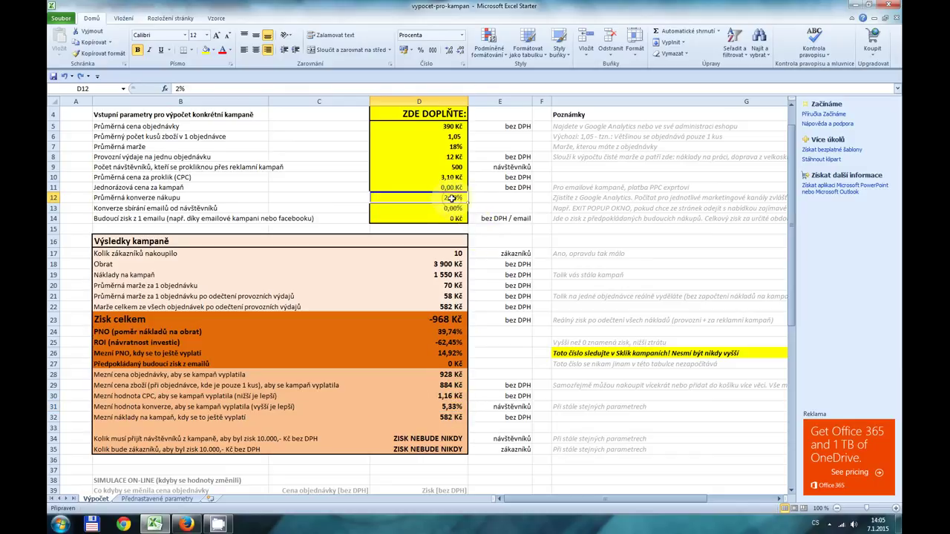
{"action": "double_click", "coordinate": [454, 198]}
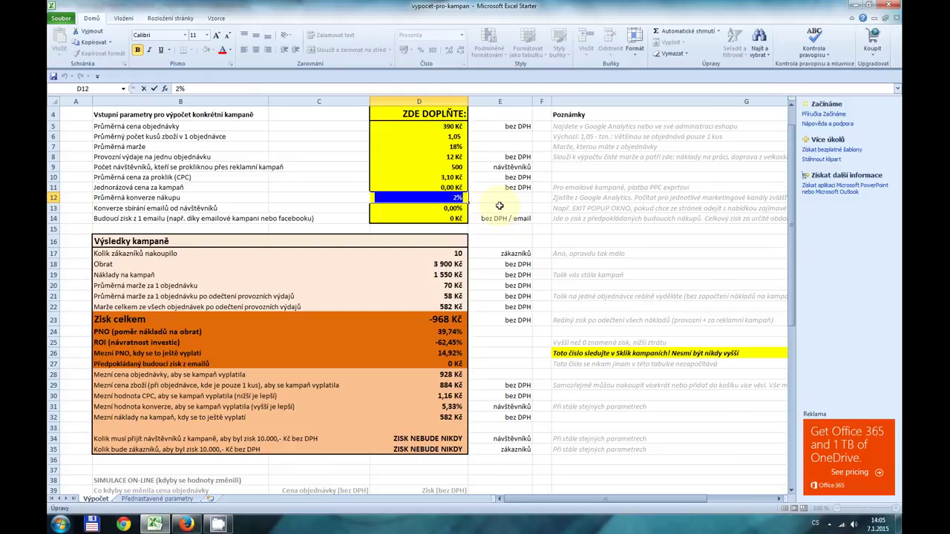
{"action": "type", "text": "6"}
{"action": "key", "text": "Return"}
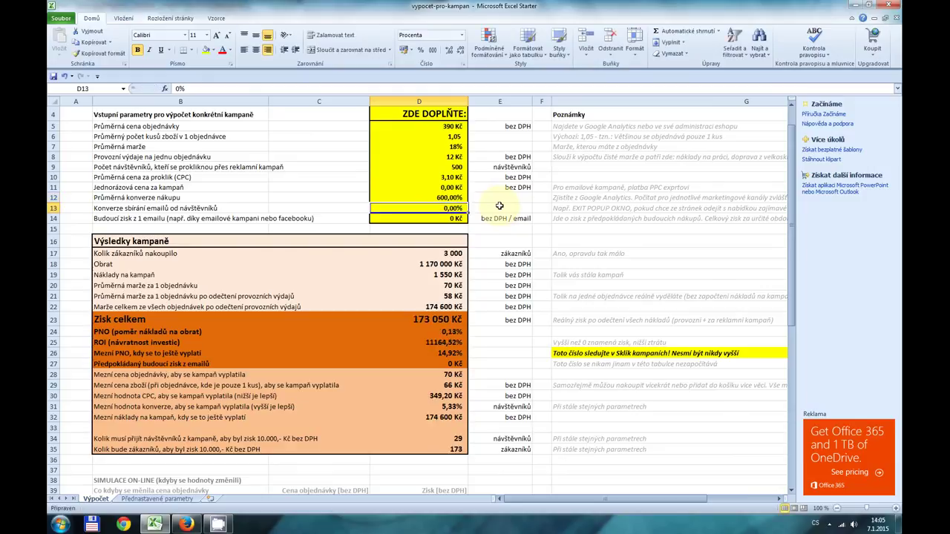
Step: Set the average purchase conversion in D12 to 6%
{"action": "double_click", "coordinate": [453, 197]}
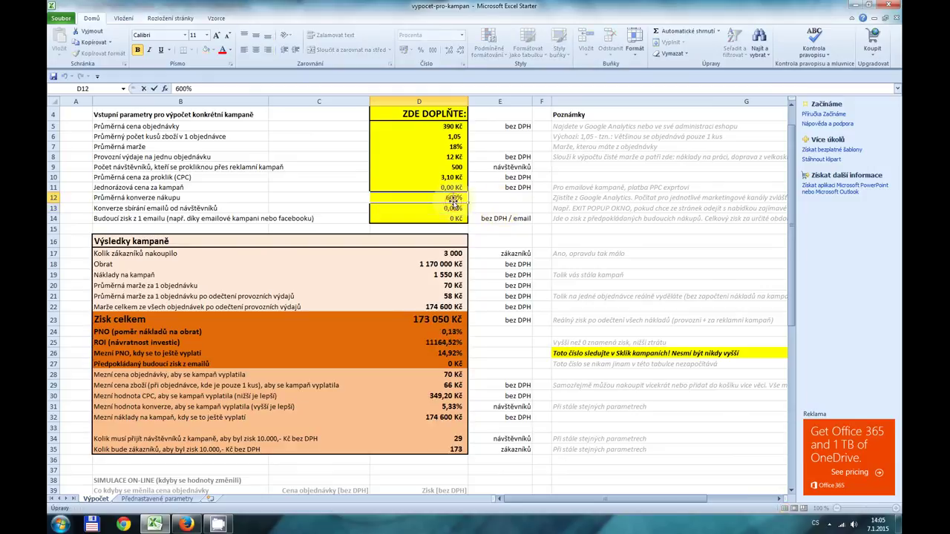
{"action": "double_click", "coordinate": [452, 198]}
{"action": "type", "text": "6"}
{"action": "key", "text": "Return"}
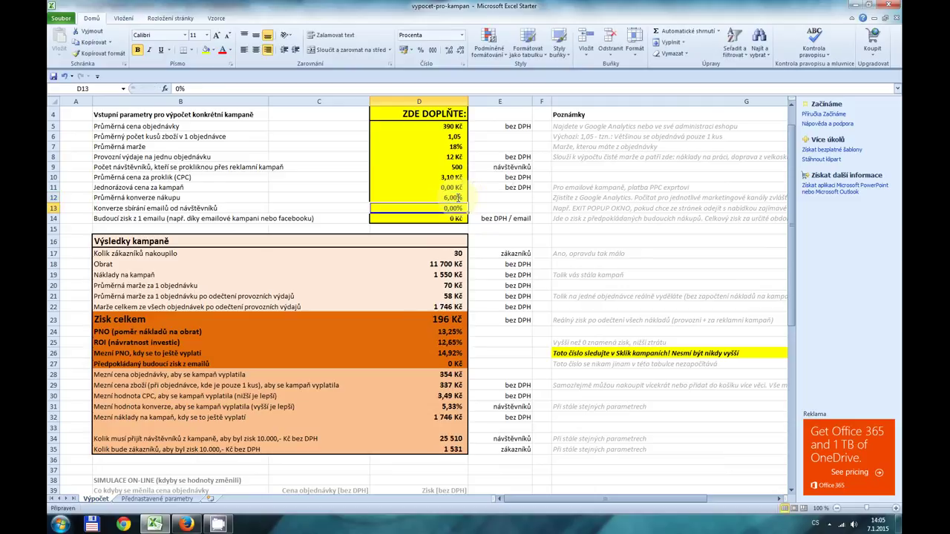
Step: Check the total profit in D23 and undo both purchase conversion changes in D12
{"action": "left_click", "coordinate": [451, 319]}
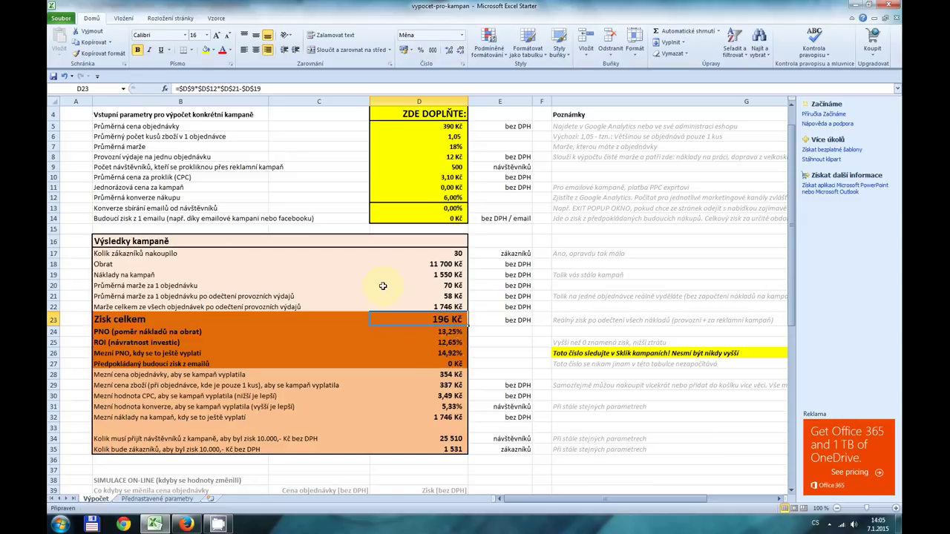
{"action": "left_click", "coordinate": [64, 77]}
{"action": "left_click", "coordinate": [64, 77]}
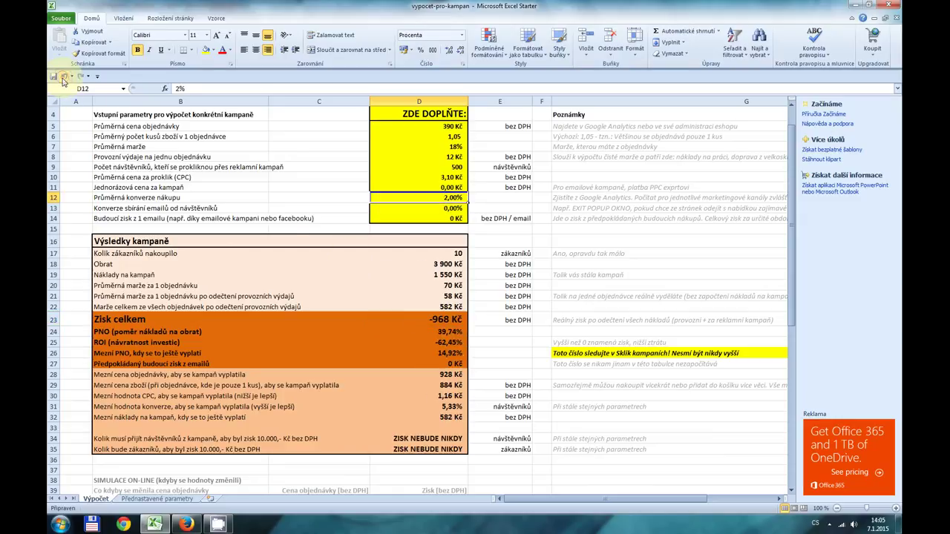
Step: Examine the break-even campaign cost in D32 and the rows for reaching a 10.000 Kč profit against total profit, conversion and CPC
{"action": "left_click", "coordinate": [450, 418]}
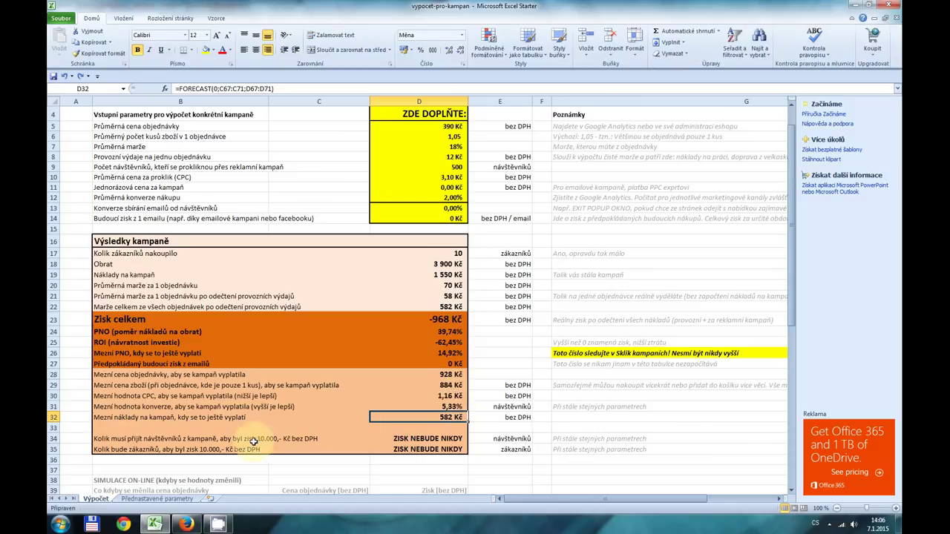
{"action": "left_click_drag", "start_coordinate": [225, 439], "coordinate": [225, 447]}
{"action": "left_click_drag", "start_coordinate": [225, 449], "coordinate": [224, 449]}
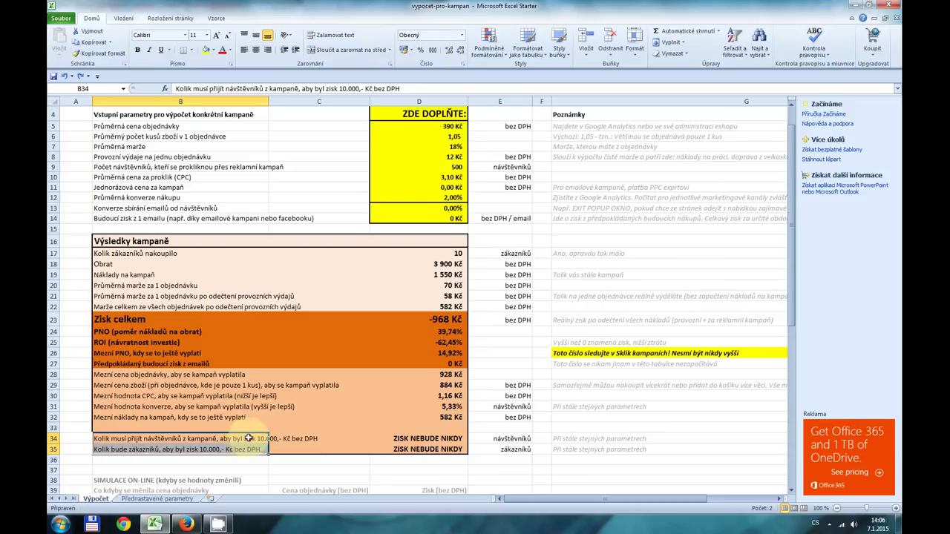
{"action": "left_click", "coordinate": [249, 439]}
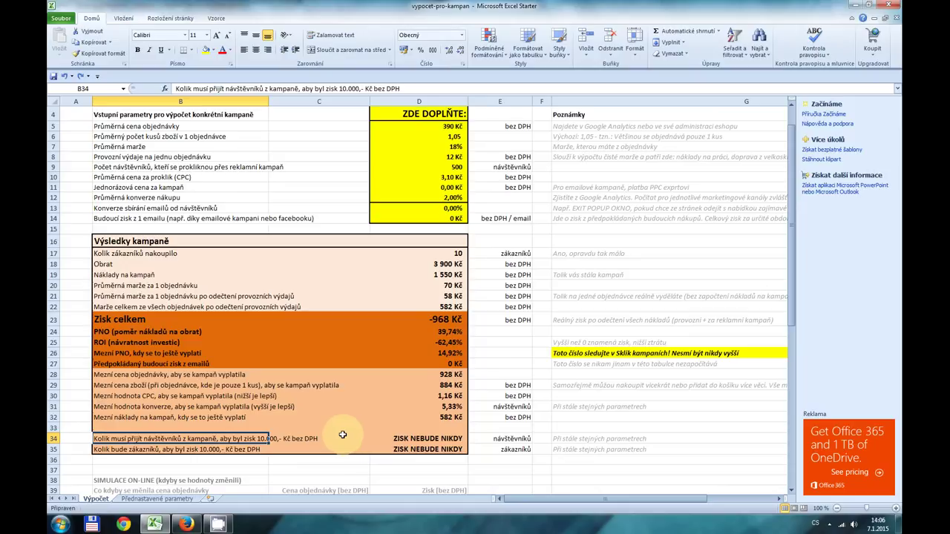
{"action": "left_click", "coordinate": [446, 321]}
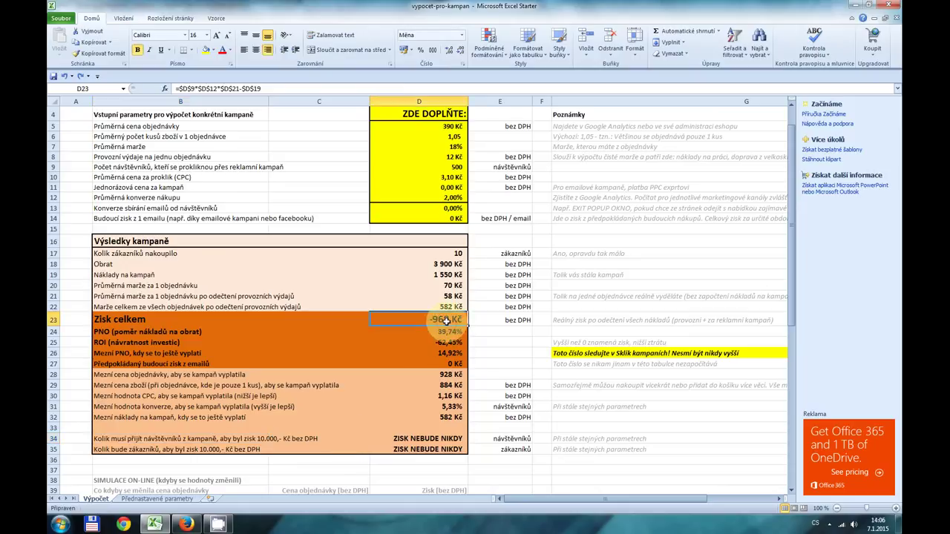
{"action": "left_click", "coordinate": [250, 438]}
{"action": "left_click", "coordinate": [447, 321]}
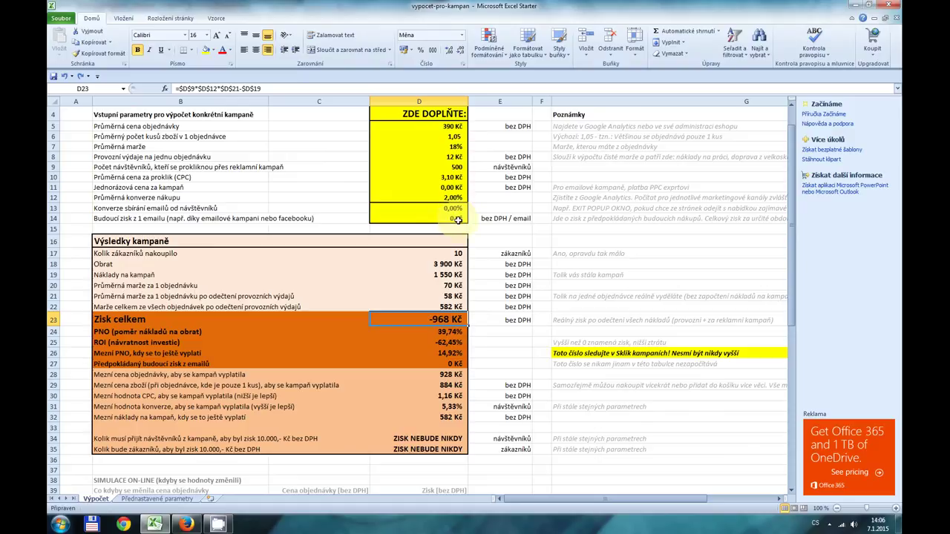
{"action": "left_click", "coordinate": [444, 198]}
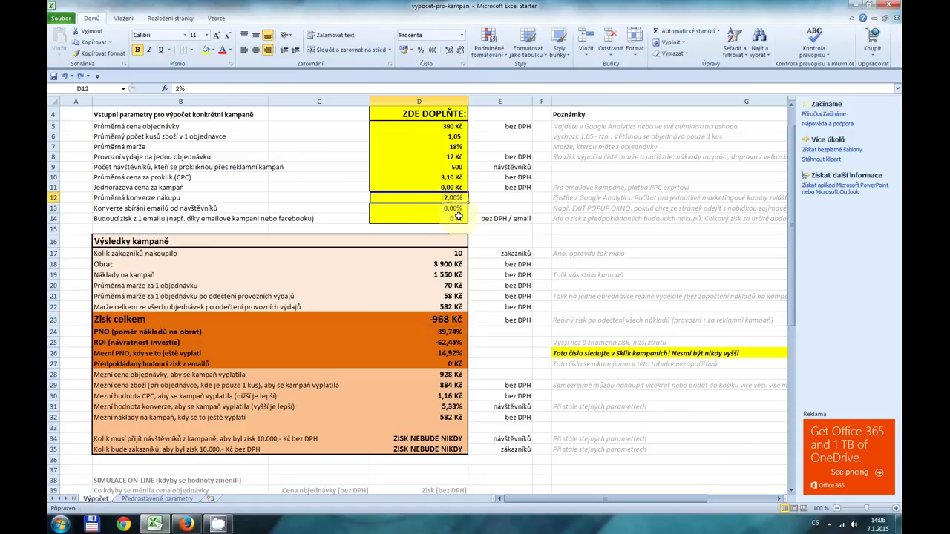
{"action": "left_click", "coordinate": [438, 178]}
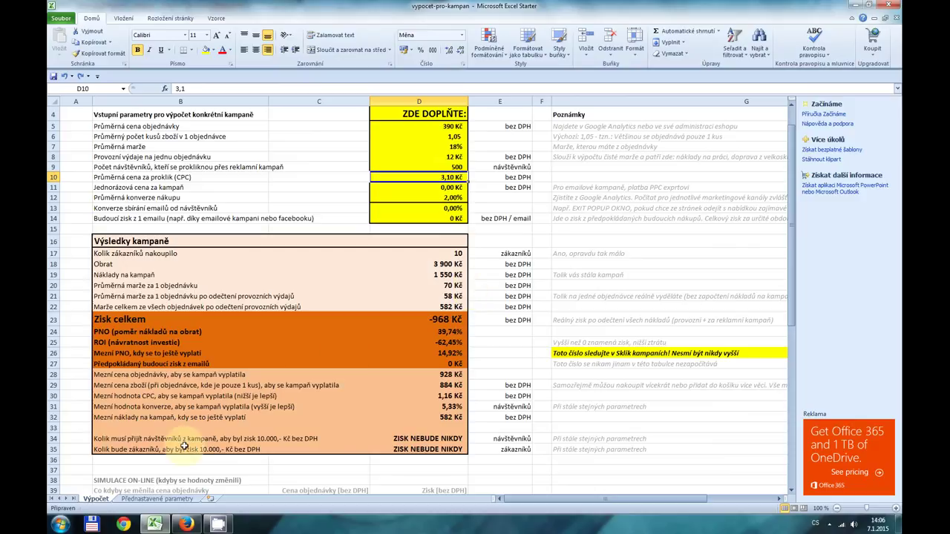
Step: Copy the preset values E3:E12 for the e-shop with a Heureka campaign from the Přednastavené parametry sheet
{"action": "left_click", "coordinate": [168, 499]}
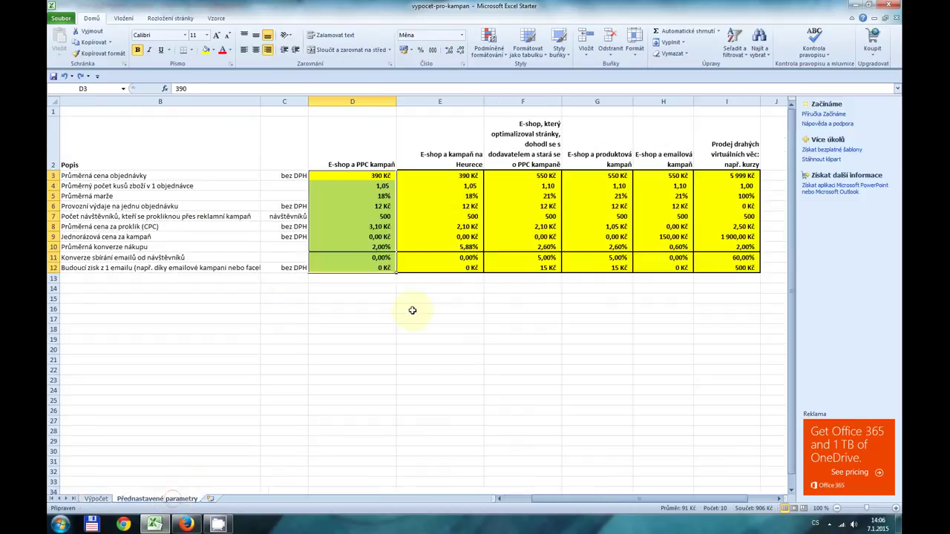
{"action": "left_click", "coordinate": [468, 176]}
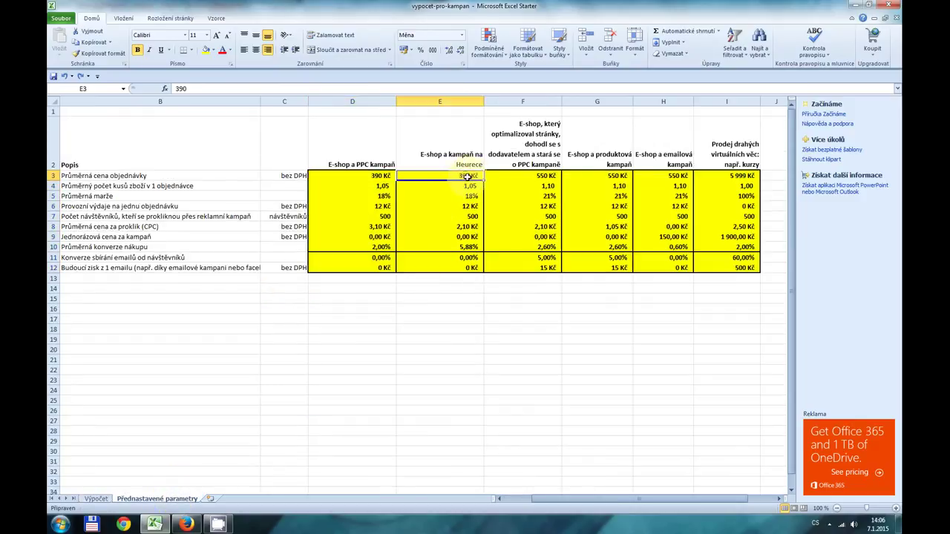
{"action": "left_click_drag", "start_coordinate": [467, 176], "coordinate": [466, 267]}
{"action": "key", "text": "ctrl+c"}
{"action": "right_click", "coordinate": [460, 248]}
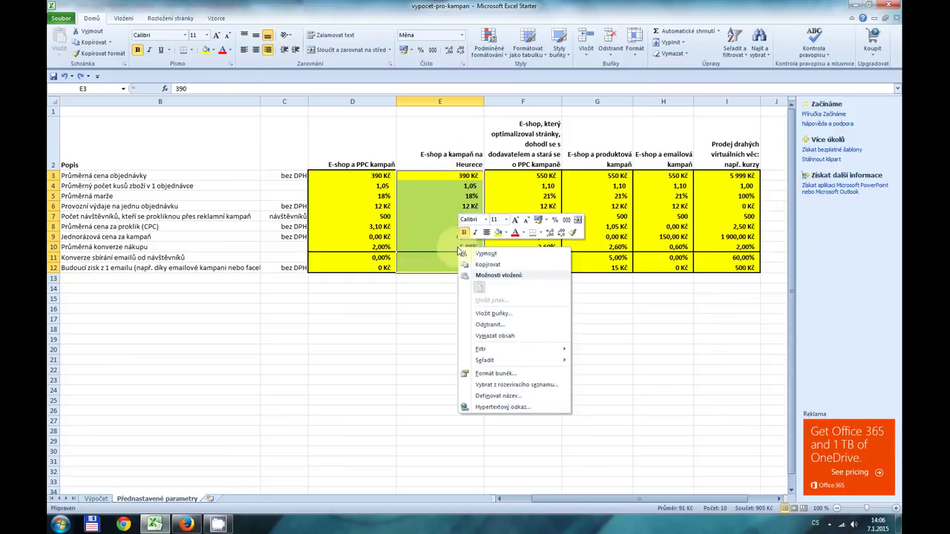
{"action": "left_click", "coordinate": [500, 263]}
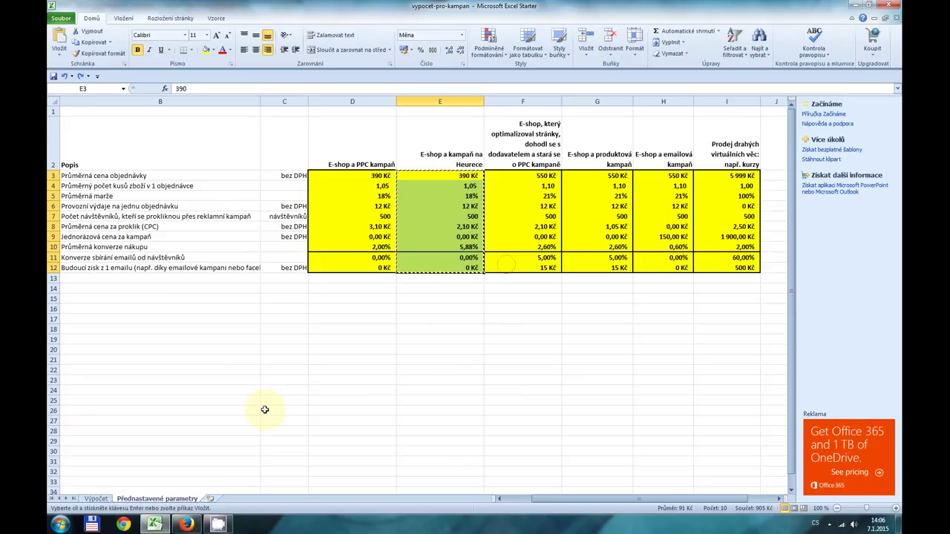
Step: Paste the copied Heureka campaign parameters into the input cells of the Výpočet sheet, starting at D5
{"action": "left_click", "coordinate": [96, 499]}
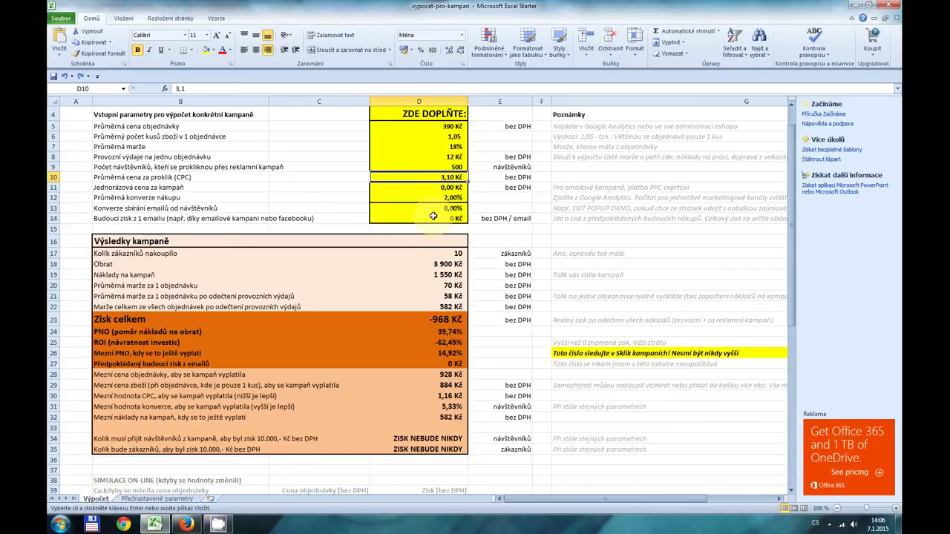
{"action": "left_click", "coordinate": [444, 128]}
{"action": "right_click", "coordinate": [444, 127]}
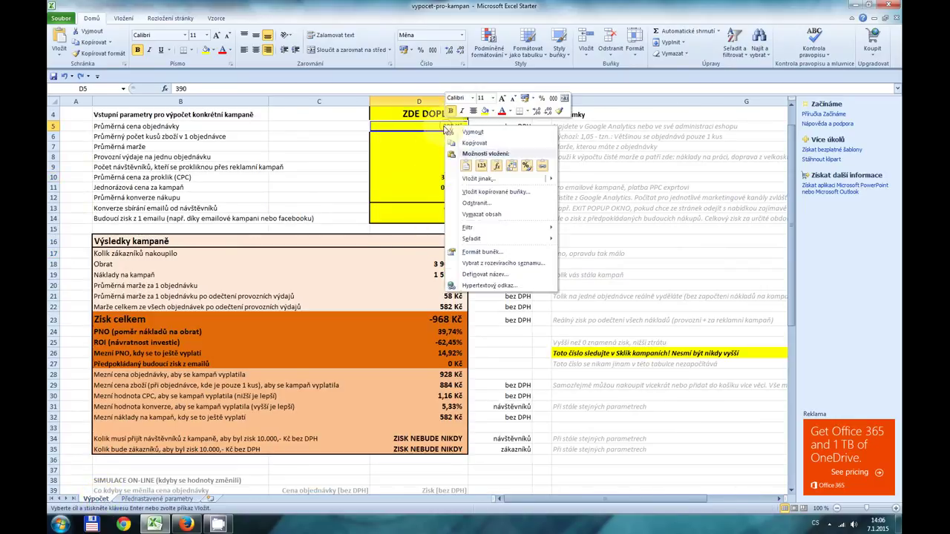
{"action": "left_click", "coordinate": [427, 132]}
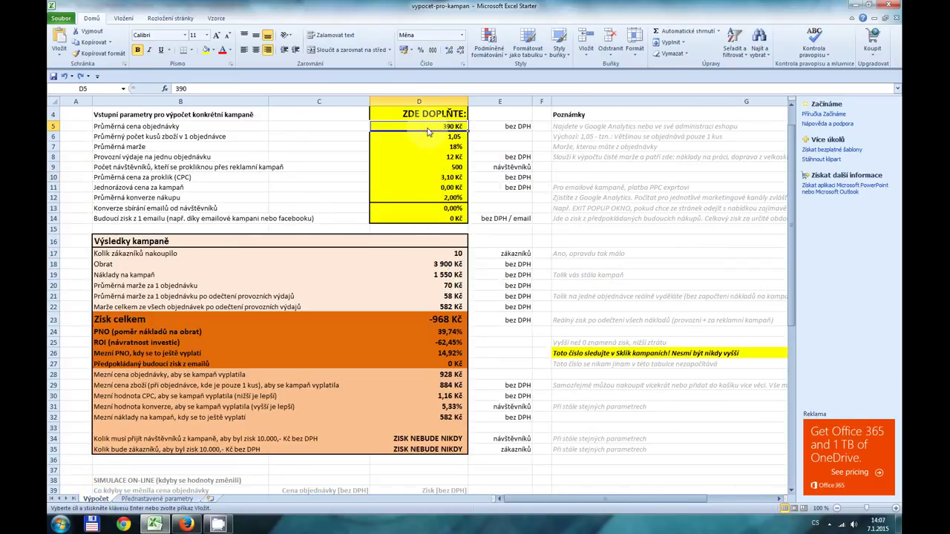
{"action": "key", "text": "ctrl+v"}
Step: Review the Heureka campaign inputs in D5:D14, from average order price through CPC and purchase conversion to the e-mail parameters
{"action": "left_click", "coordinate": [454, 198]}
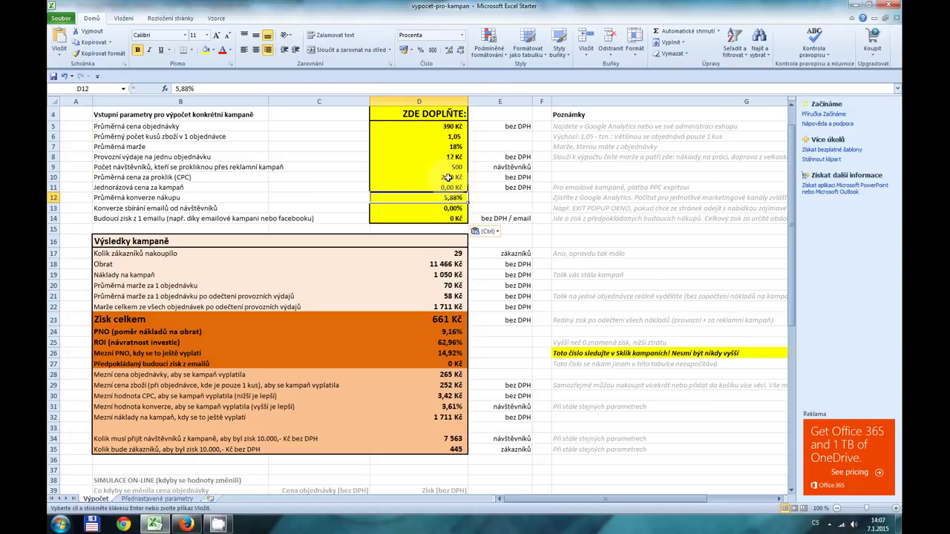
{"action": "left_click", "coordinate": [449, 178]}
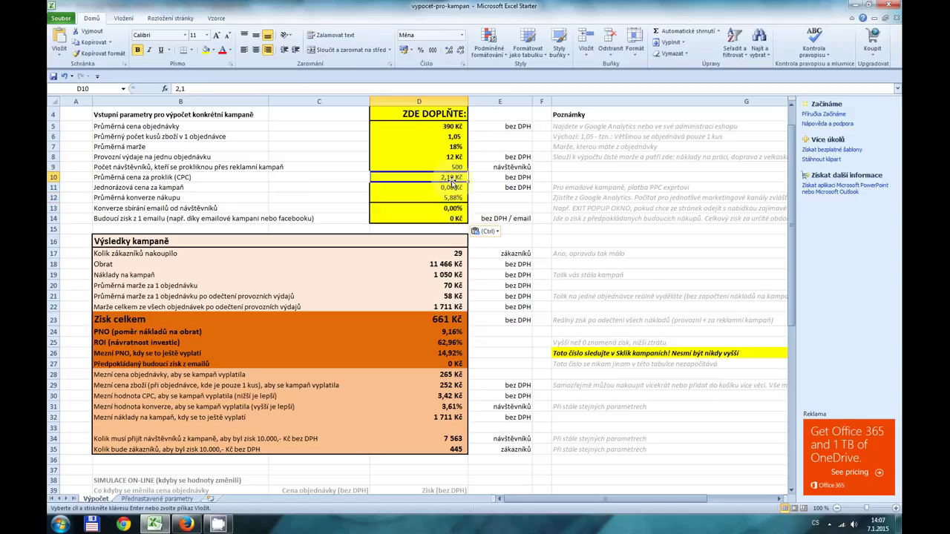
{"action": "left_click", "coordinate": [451, 199]}
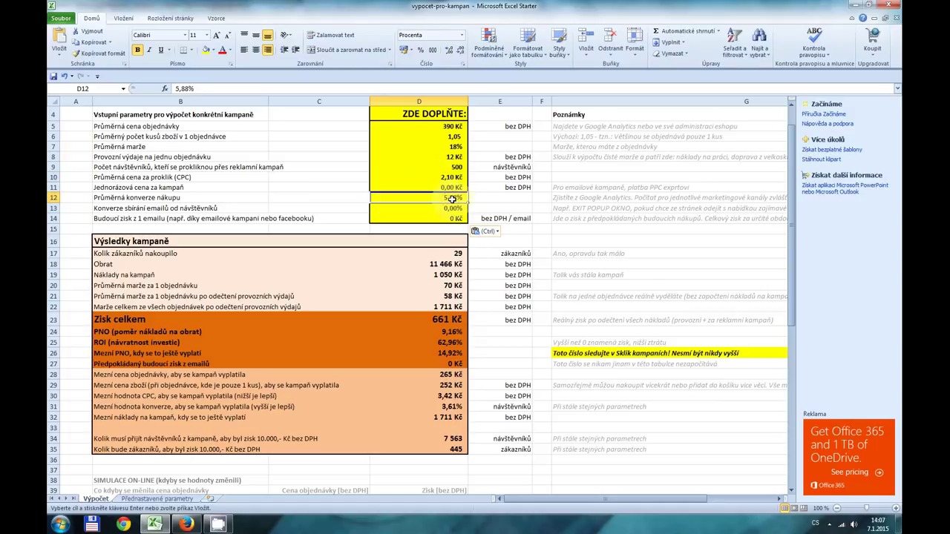
{"action": "left_click", "coordinate": [445, 127]}
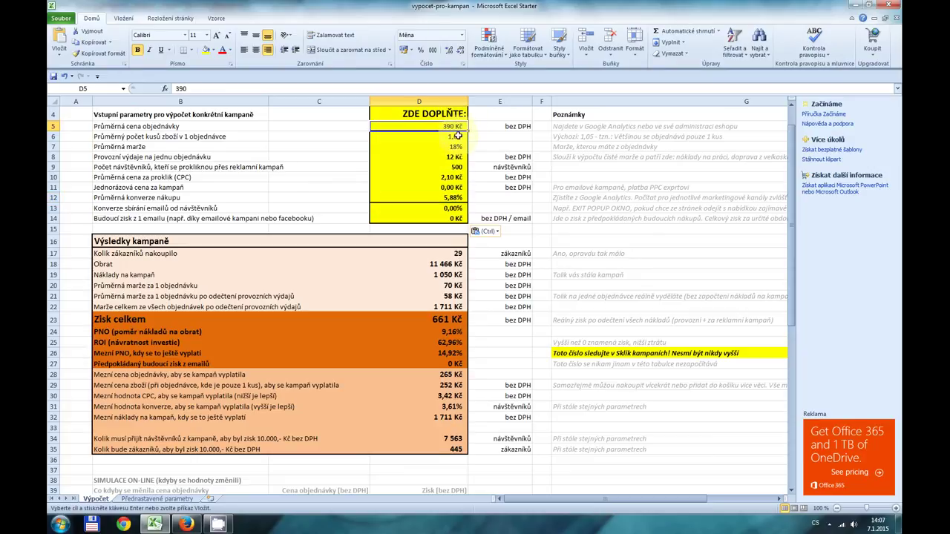
{"action": "left_click", "coordinate": [453, 137]}
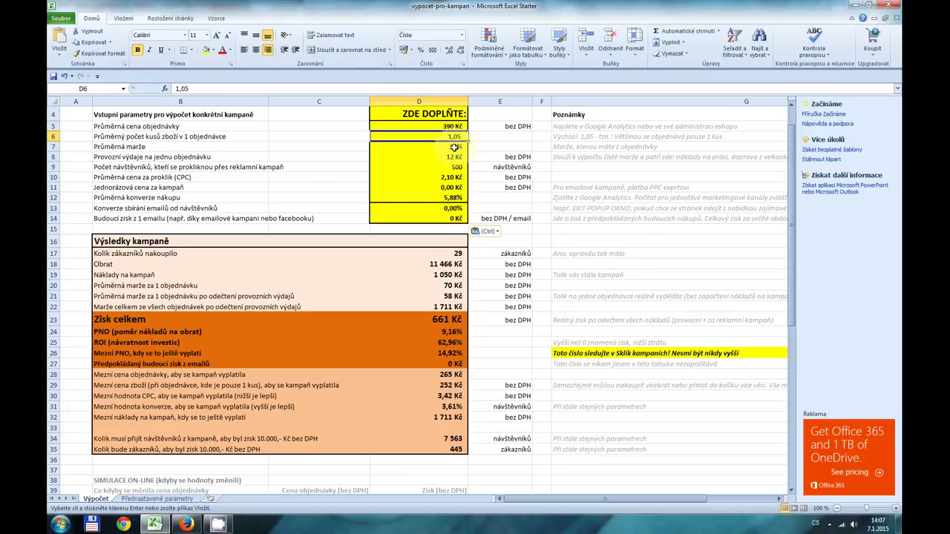
{"action": "left_click", "coordinate": [452, 147]}
{"action": "left_click", "coordinate": [452, 157]}
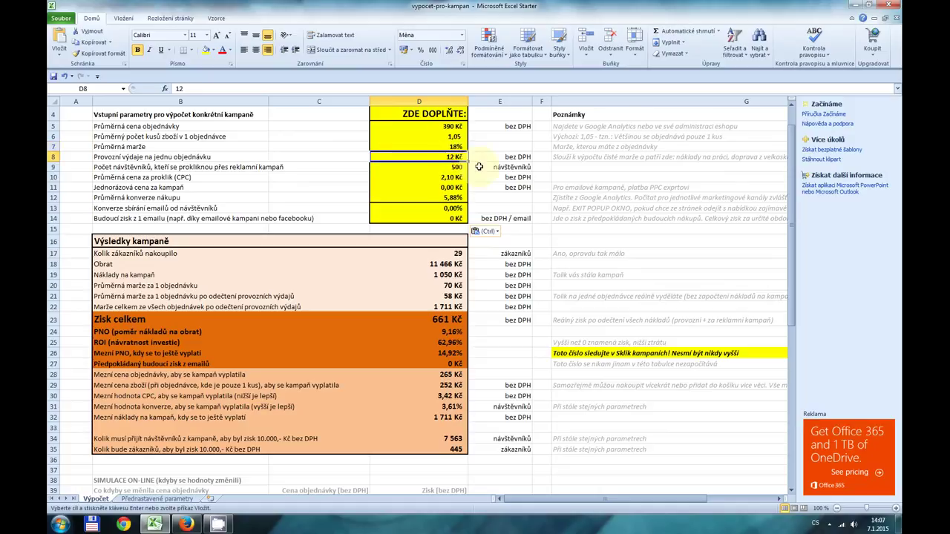
{"action": "left_click", "coordinate": [457, 168]}
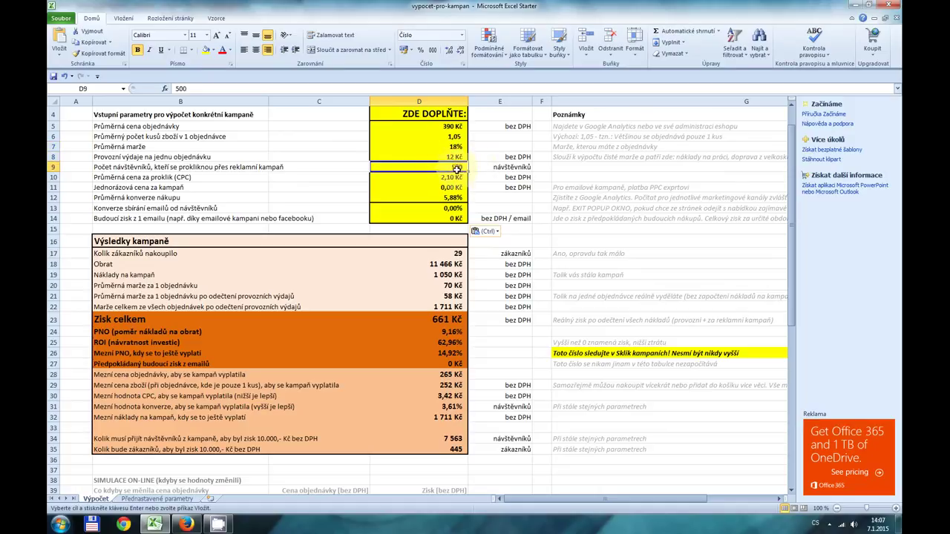
{"action": "left_click", "coordinate": [455, 178]}
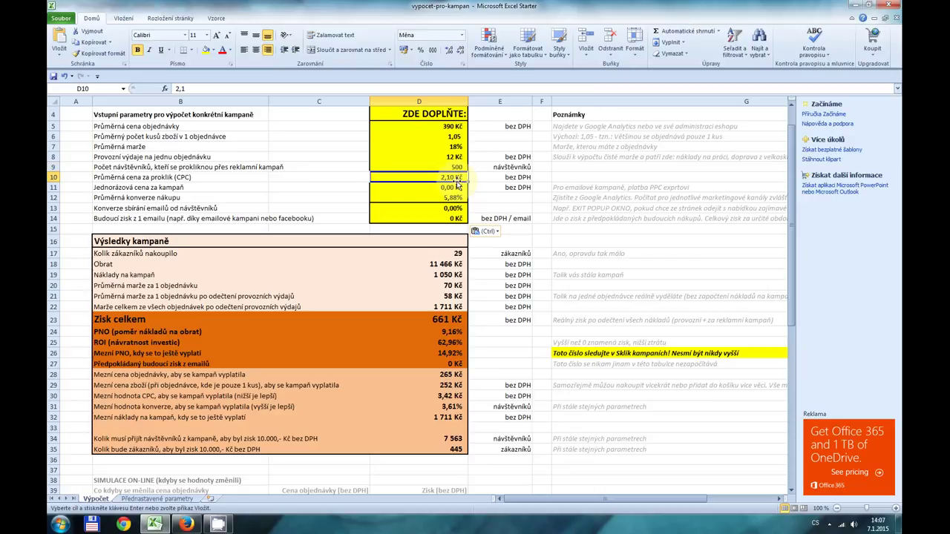
{"action": "left_click", "coordinate": [454, 197]}
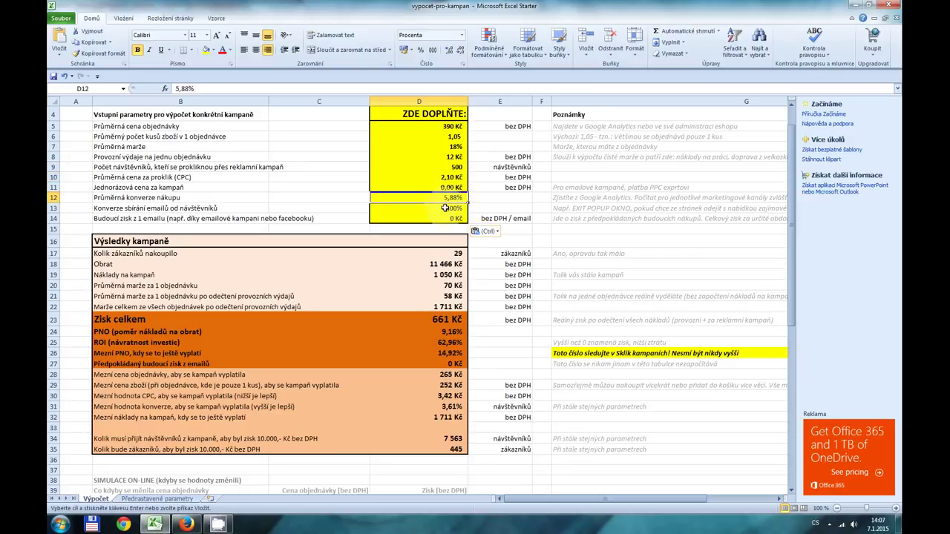
{"action": "left_click_drag", "start_coordinate": [444, 208], "coordinate": [446, 221]}
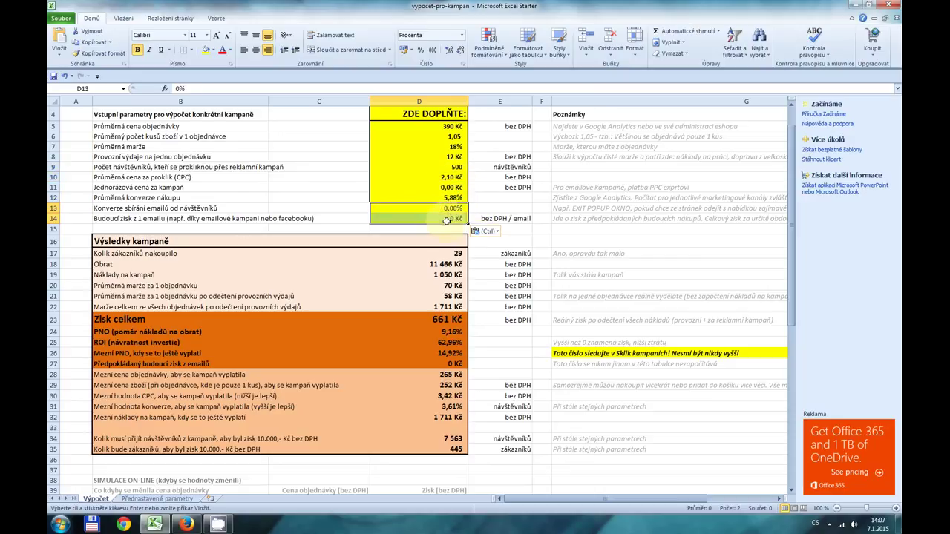
Step: Examine how the customer count in D17, turnover in D18 and campaign costs in D19 are calculated from the inputs
{"action": "left_click", "coordinate": [457, 254]}
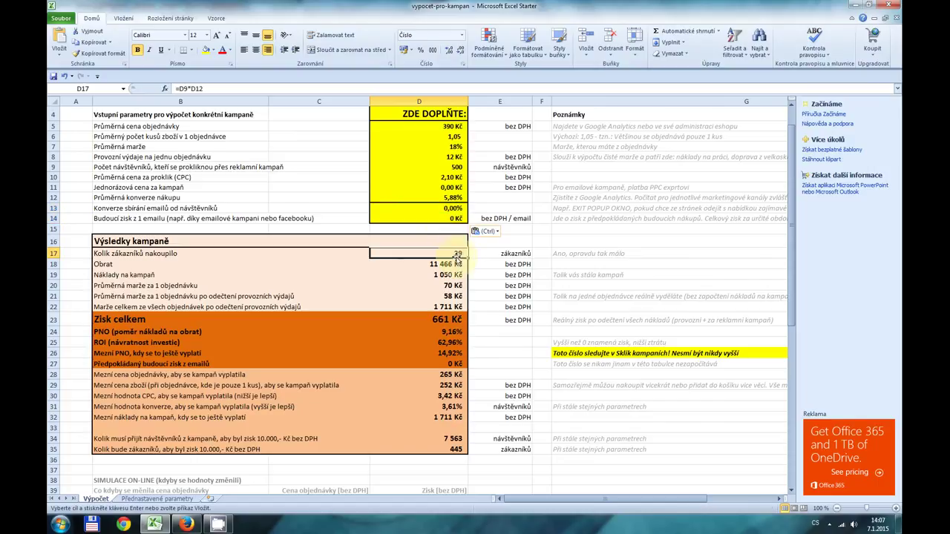
{"action": "left_click", "coordinate": [457, 168]}
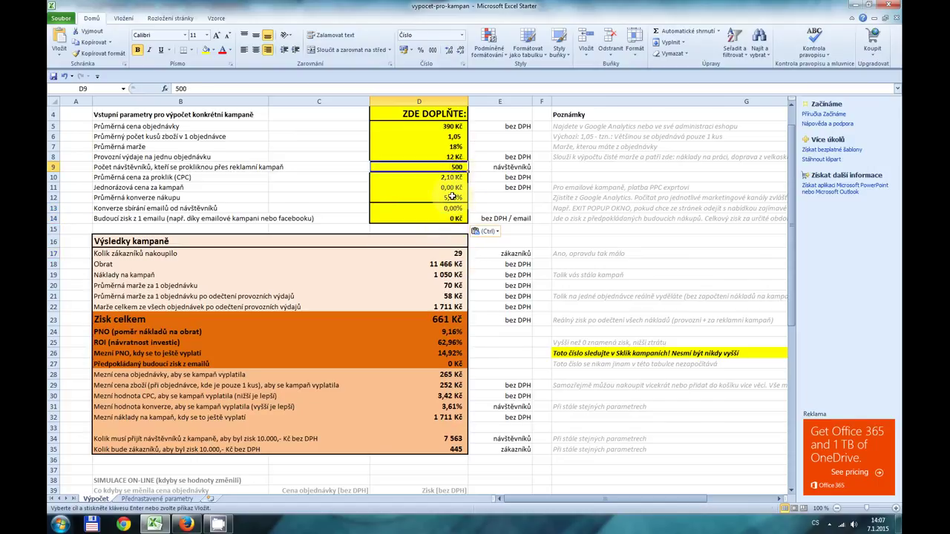
{"action": "left_click", "coordinate": [450, 197]}
{"action": "left_click", "coordinate": [451, 253]}
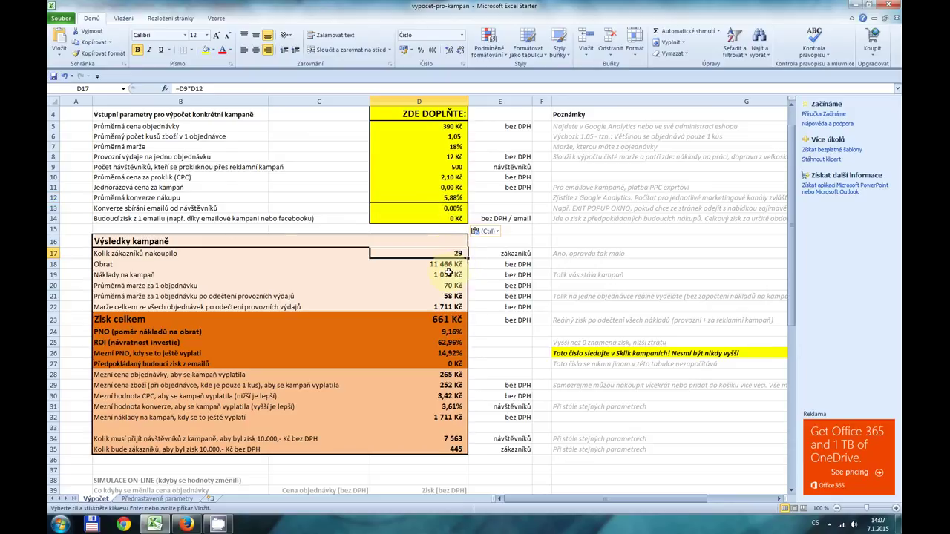
{"action": "left_click", "coordinate": [447, 264]}
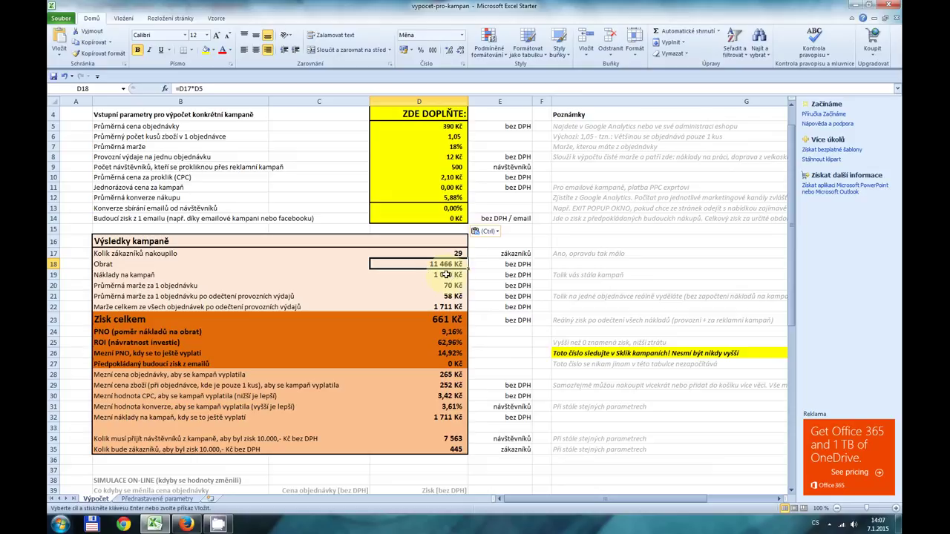
{"action": "left_click", "coordinate": [443, 275]}
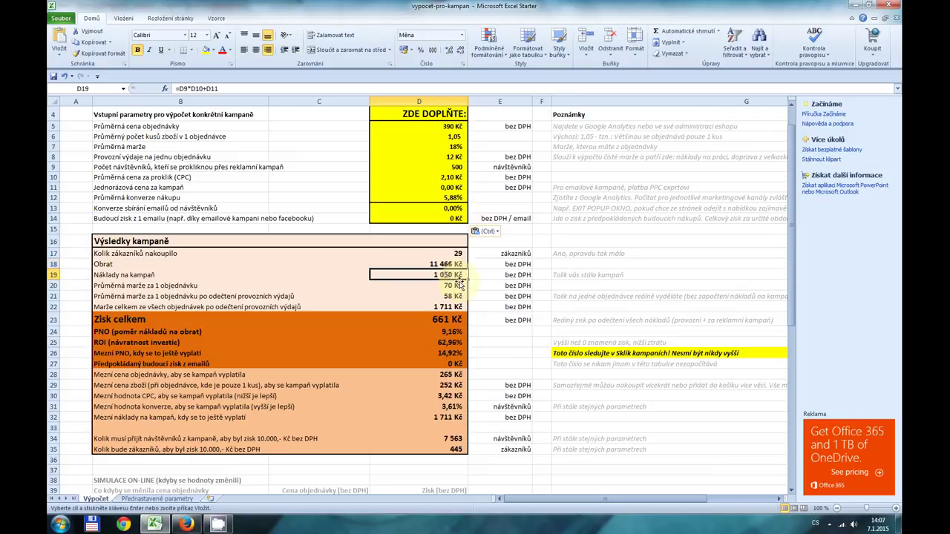
{"action": "left_click", "coordinate": [449, 175]}
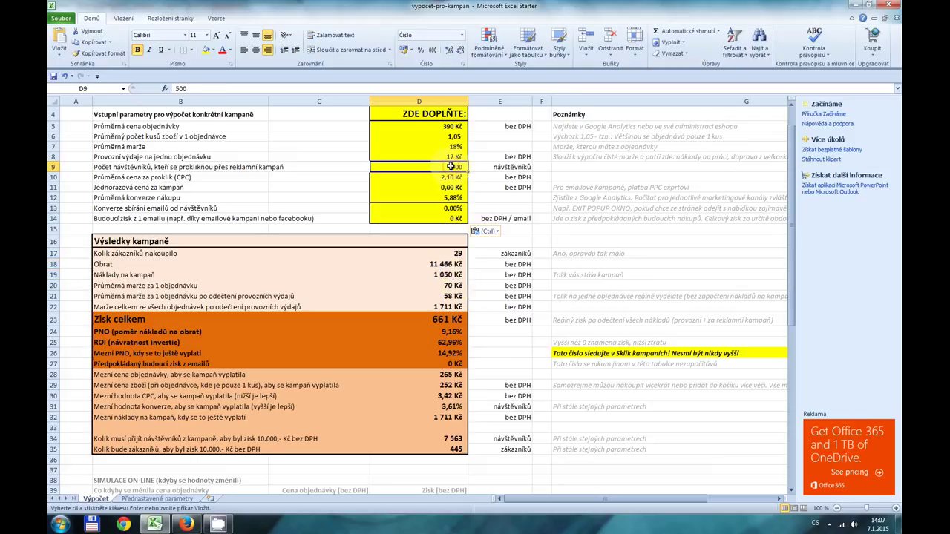
{"action": "left_click", "coordinate": [444, 275]}
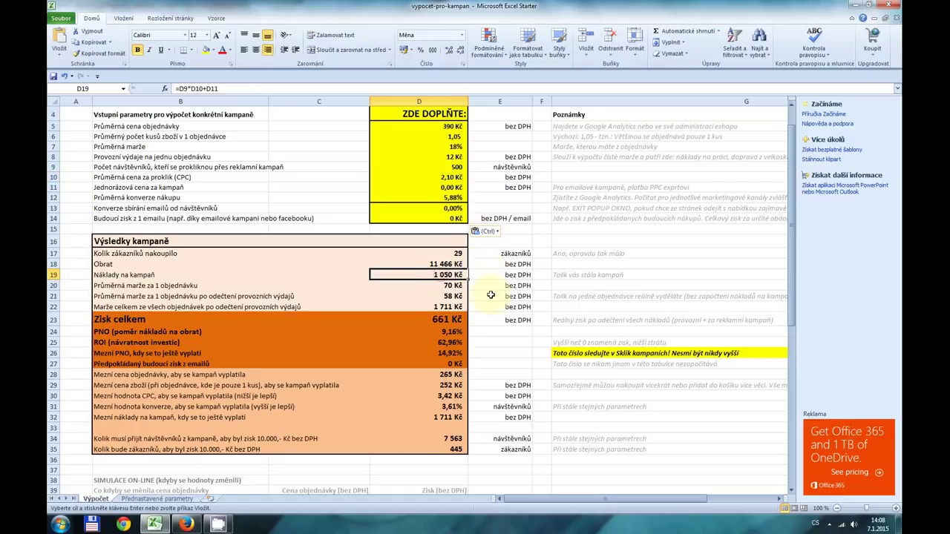
Step: Examine the Heureka campaign's margin formulas in D20:D22, the campaign costs in D19 and the total profit formula in D23
{"action": "left_click", "coordinate": [453, 285]}
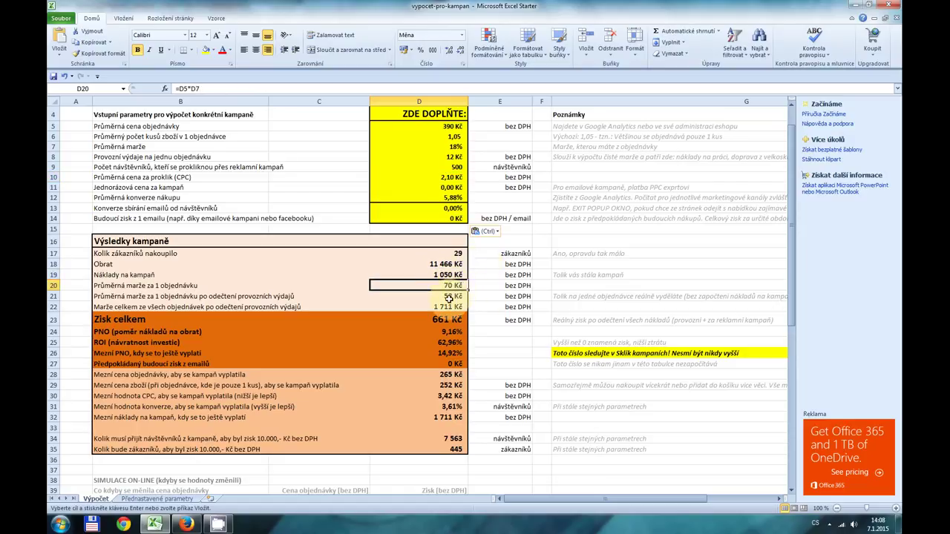
{"action": "left_click", "coordinate": [451, 297]}
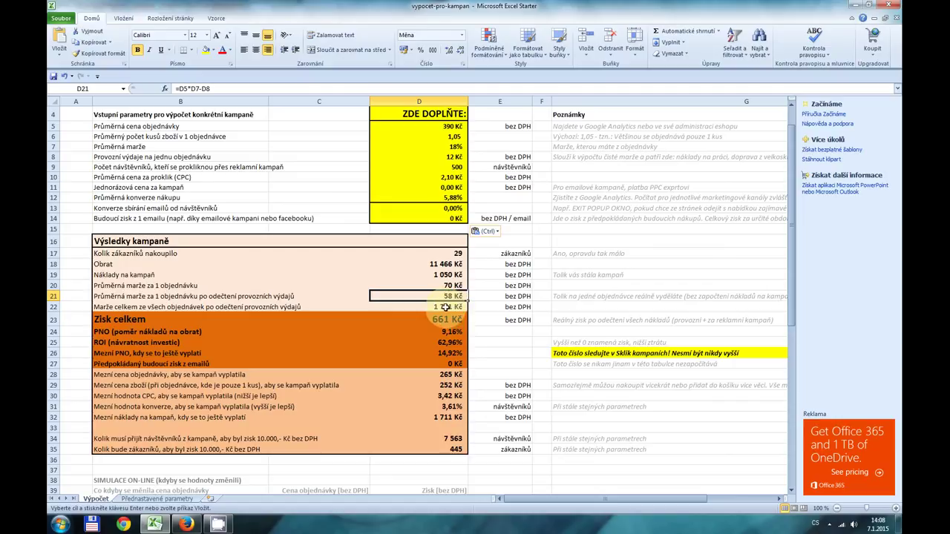
{"action": "left_click", "coordinate": [445, 307]}
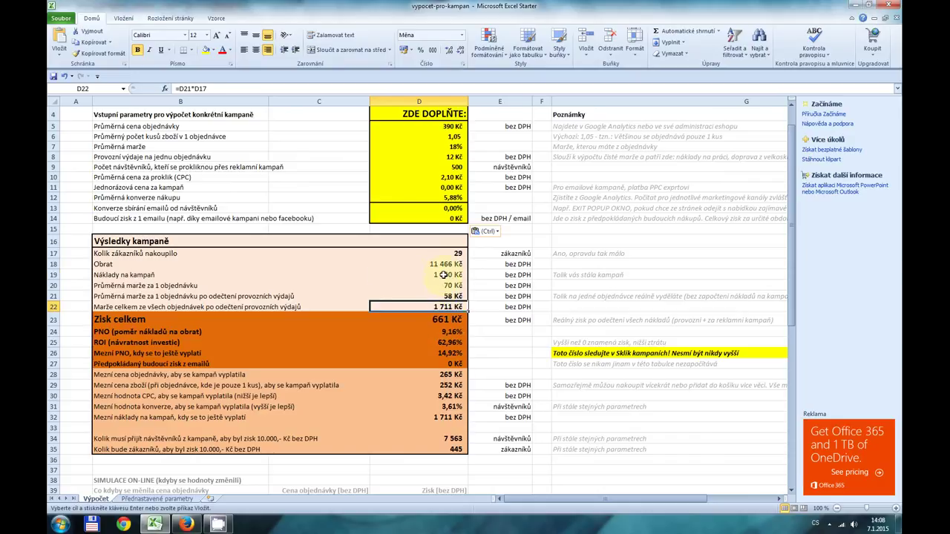
{"action": "left_click", "coordinate": [443, 275]}
{"action": "left_click", "coordinate": [444, 319]}
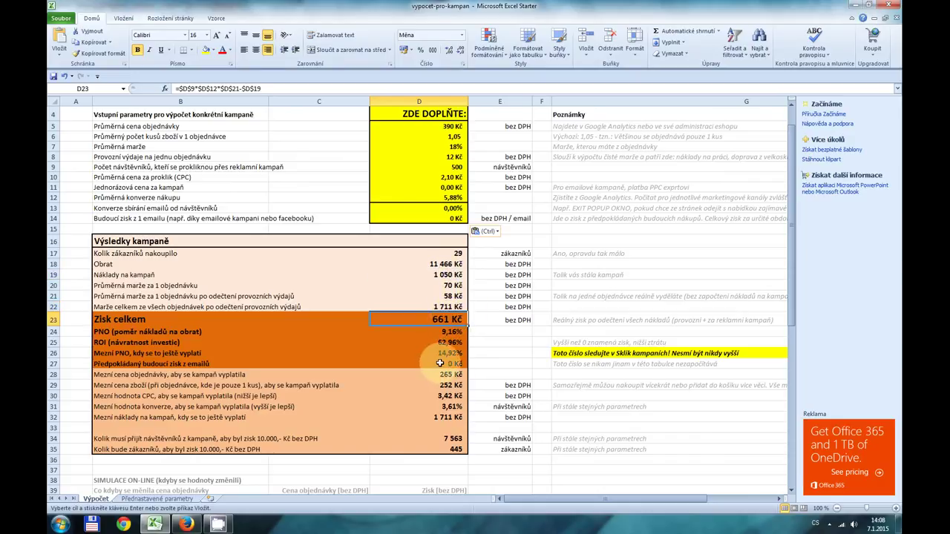
Step: Examine how PNO in D24, ROI in D25 and the break-even PNO in D26 are calculated, checking them against total profit in D23
{"action": "left_click", "coordinate": [449, 332]}
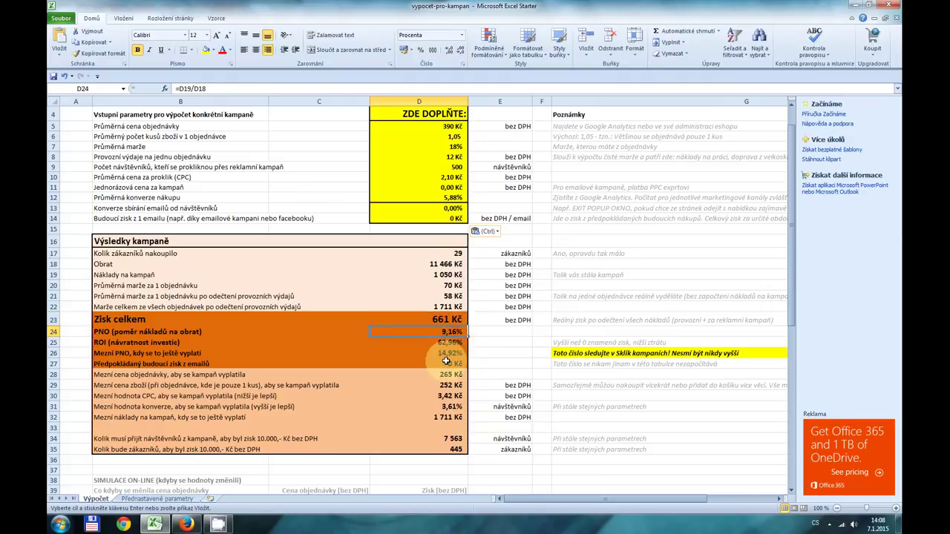
{"action": "left_click", "coordinate": [440, 342]}
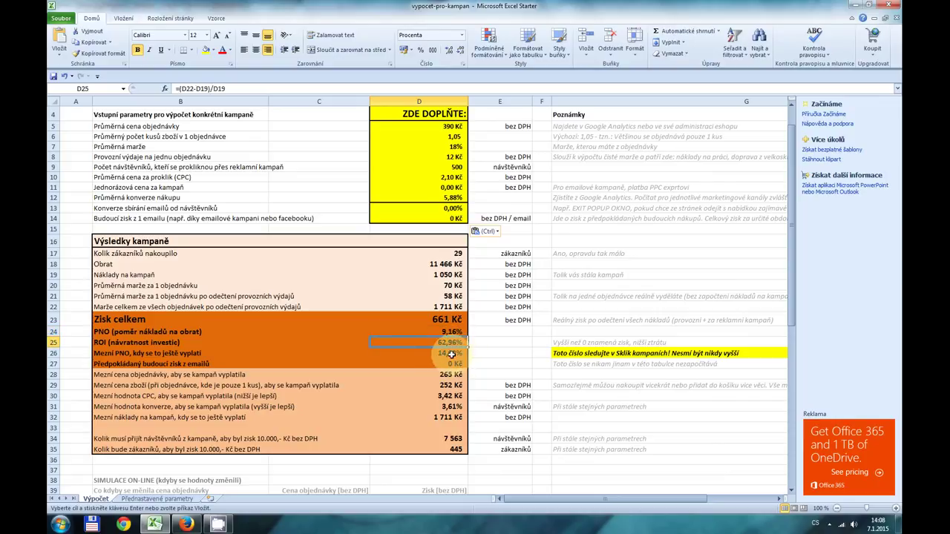
{"action": "left_click", "coordinate": [451, 355]}
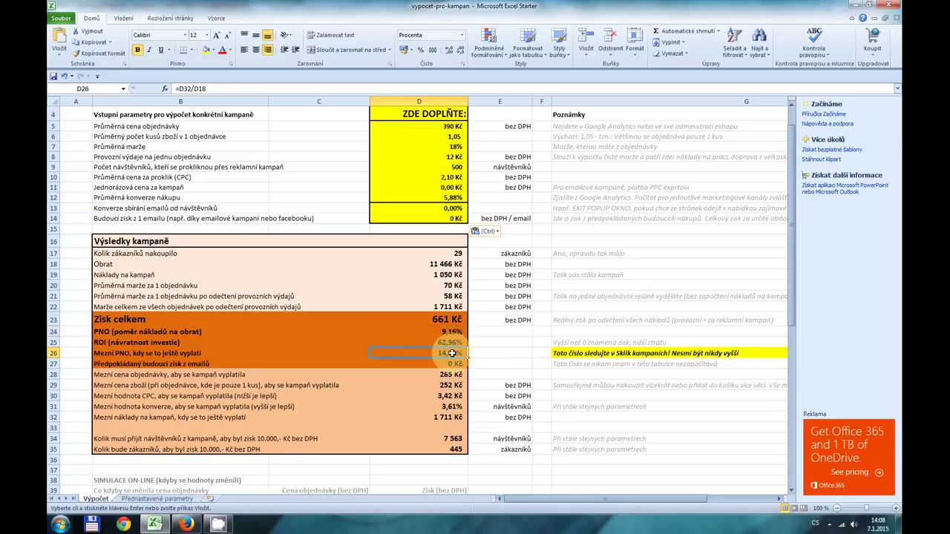
{"action": "left_click", "coordinate": [446, 320]}
{"action": "left_click", "coordinate": [449, 354]}
Step: Compare the expected future profit from e-mails in D27 with the e-mail collection inputs in D13:D14
{"action": "left_click", "coordinate": [453, 363]}
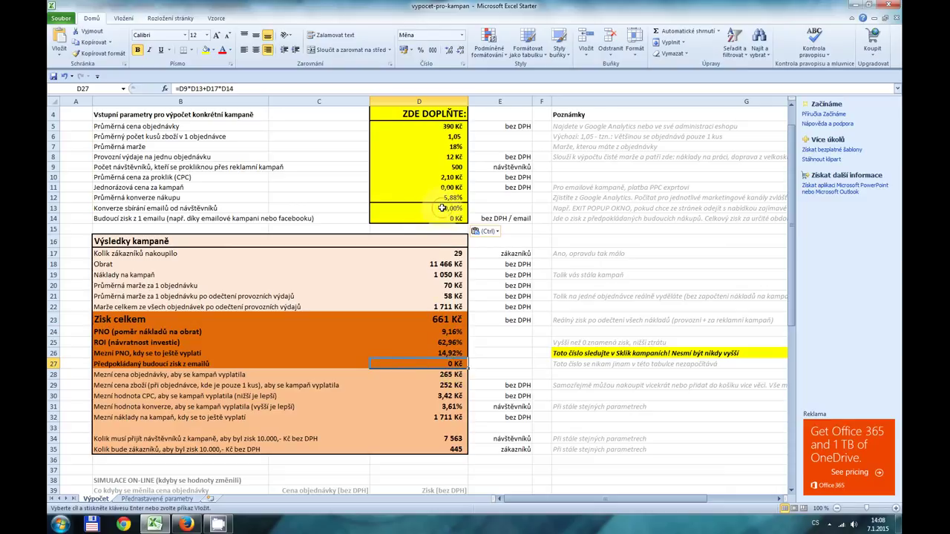
{"action": "left_click_drag", "start_coordinate": [442, 208], "coordinate": [442, 220]}
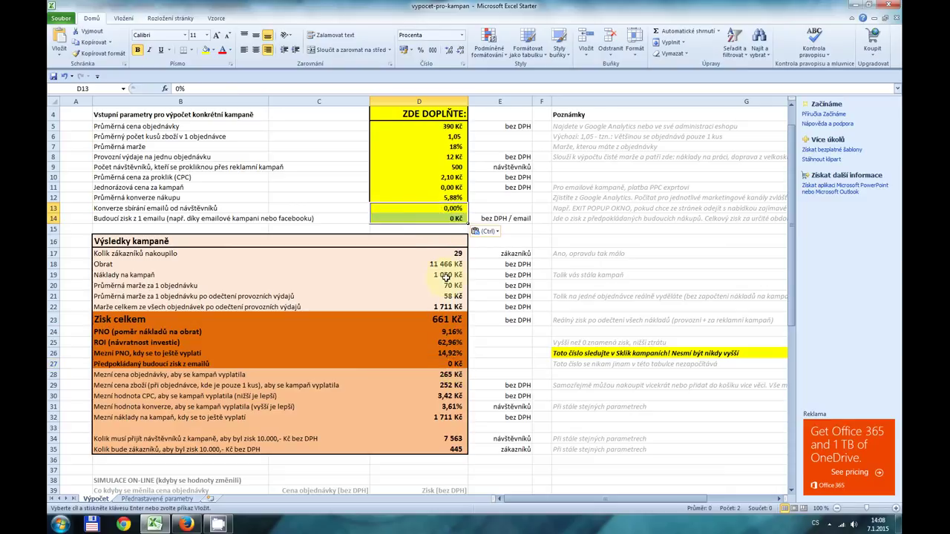
{"action": "left_click", "coordinate": [437, 363]}
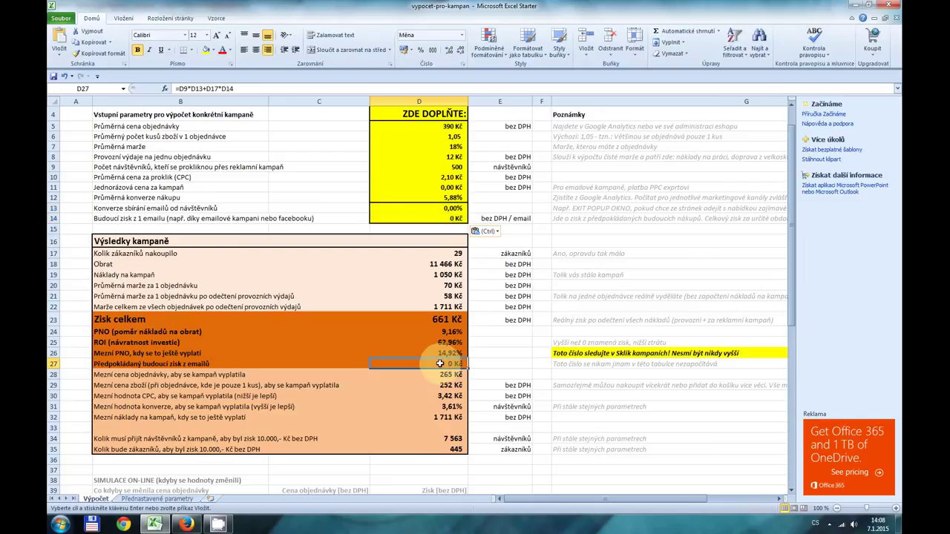
{"action": "left_click_drag", "start_coordinate": [440, 209], "coordinate": [440, 219]}
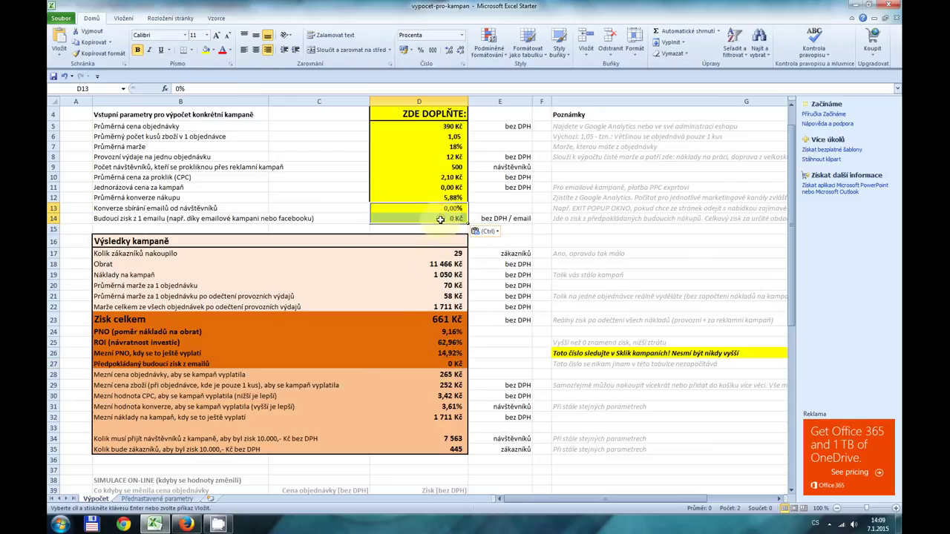
{"action": "left_click", "coordinate": [443, 362]}
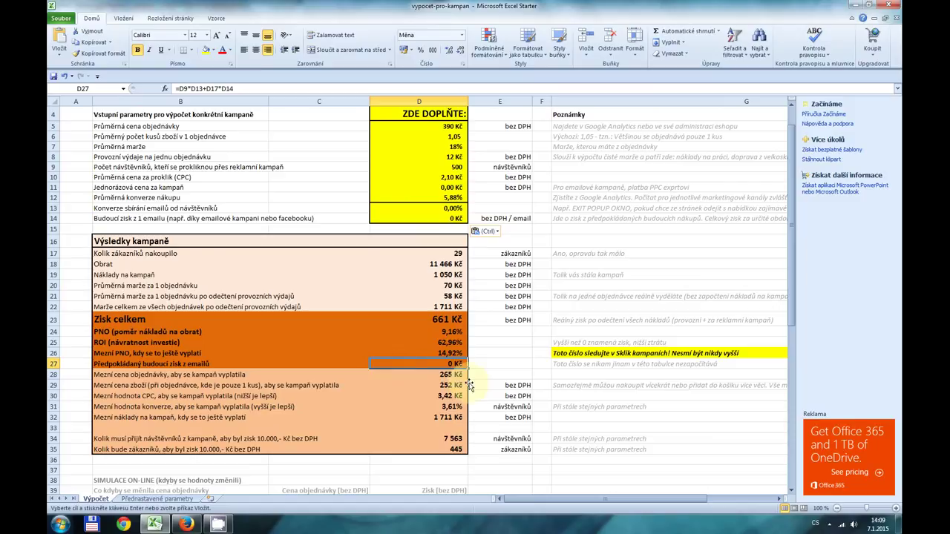
Step: Review the break-even order price, goods price, CPC, conversion and campaign costs in D28:D32
{"action": "left_click", "coordinate": [443, 373]}
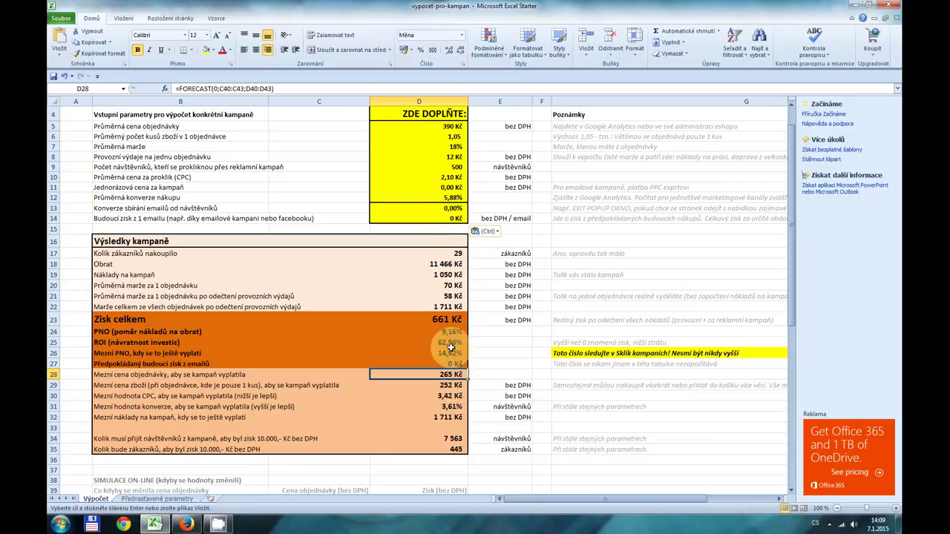
{"action": "left_click", "coordinate": [448, 386]}
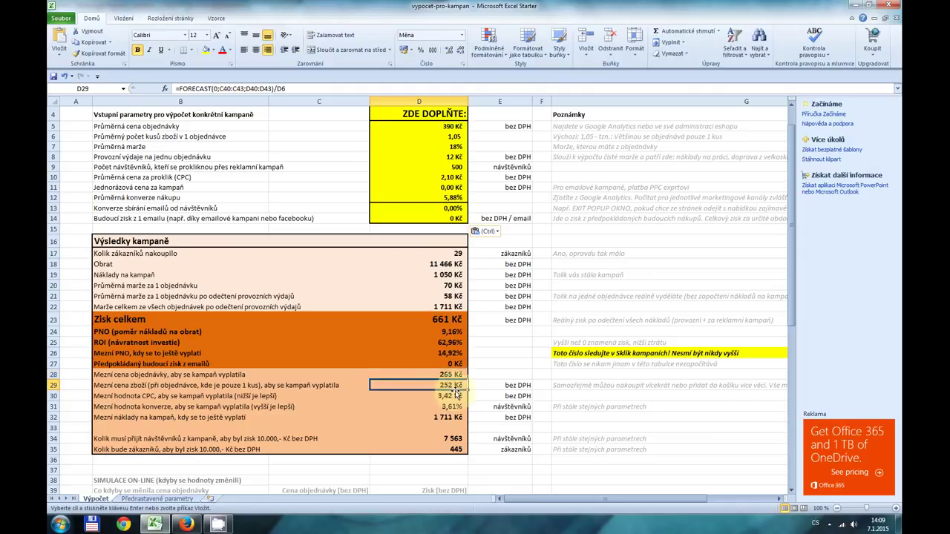
{"action": "left_click", "coordinate": [449, 396]}
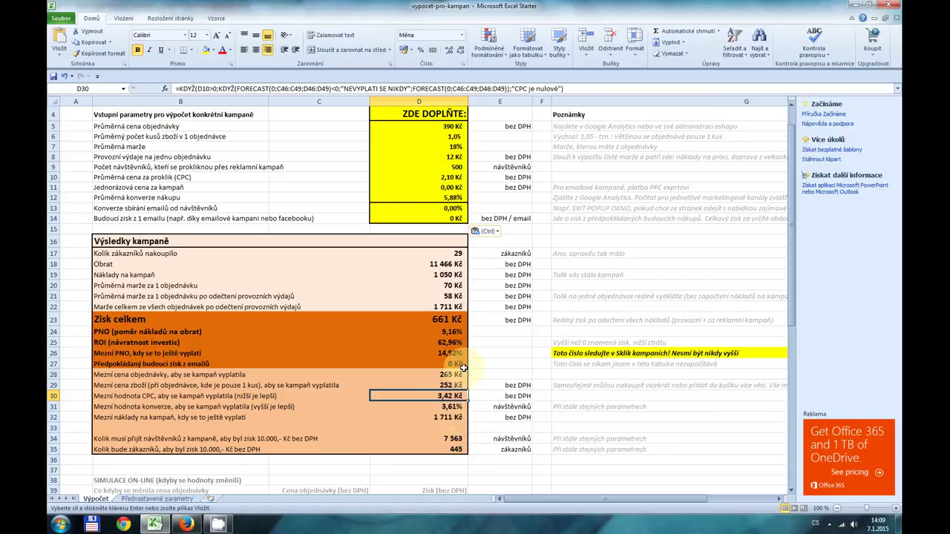
{"action": "left_click", "coordinate": [446, 409]}
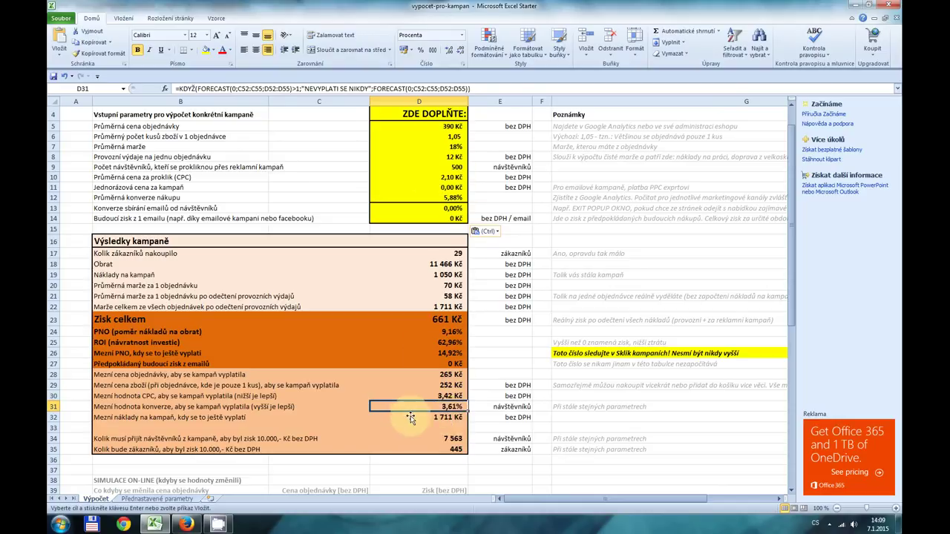
{"action": "left_click", "coordinate": [449, 417]}
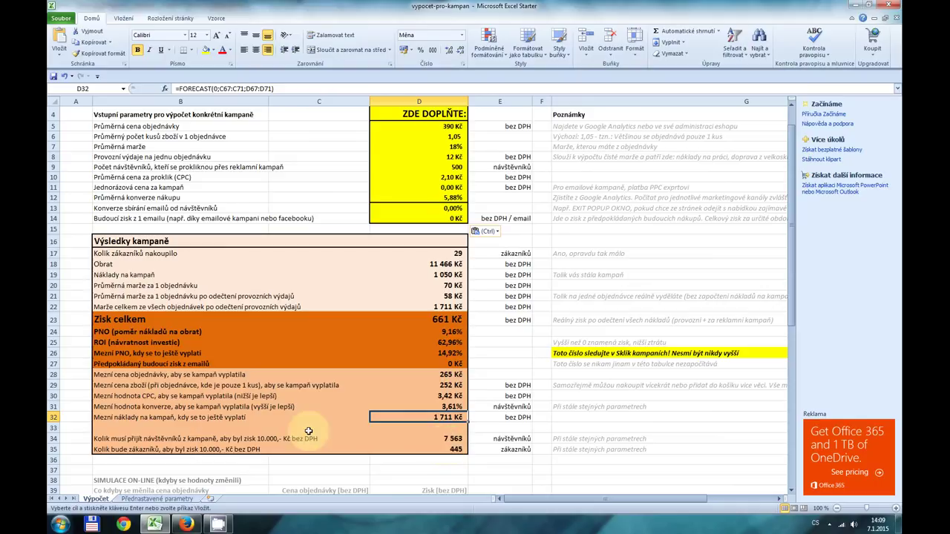
Step: Check the visitors and customers needed for a 10,000 Kč profit in rows 34 and 35
{"action": "left_click", "coordinate": [116, 438]}
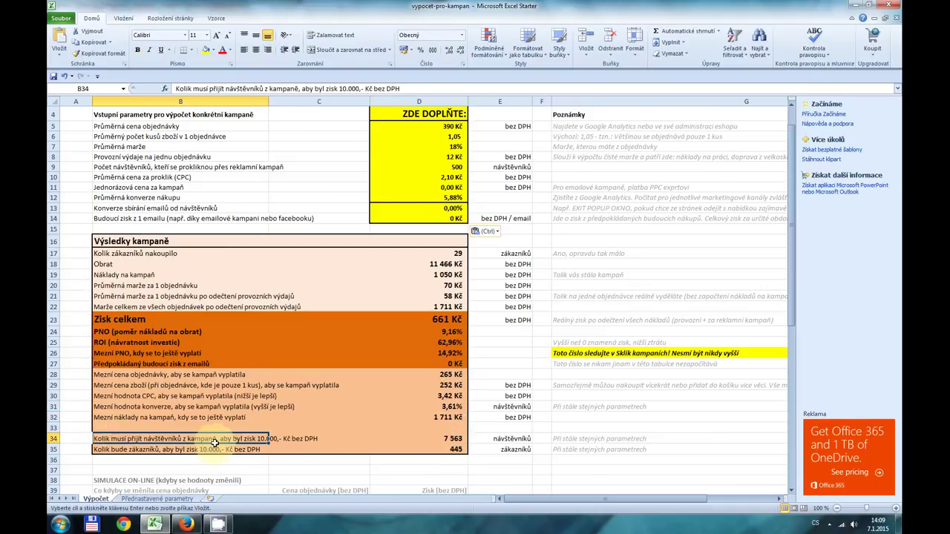
{"action": "left_click", "coordinate": [452, 440]}
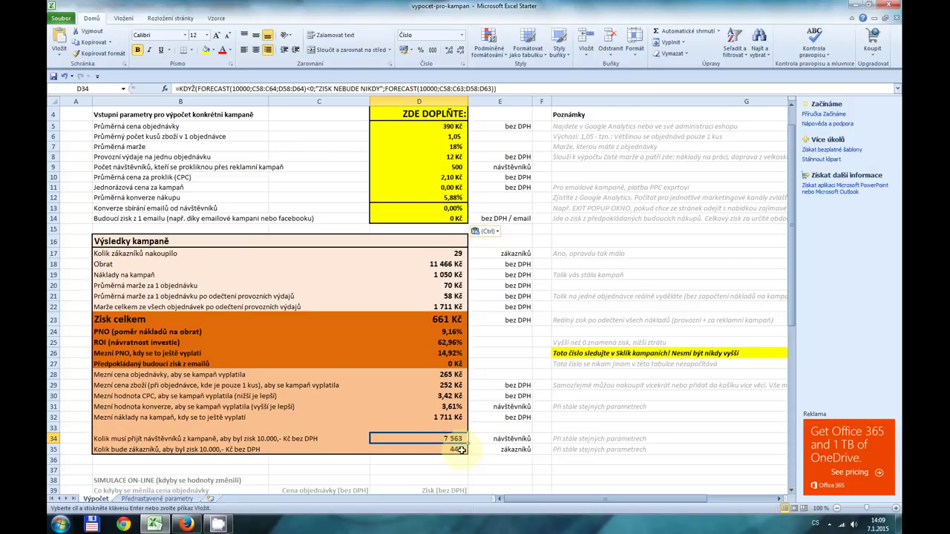
{"action": "left_click", "coordinate": [460, 450]}
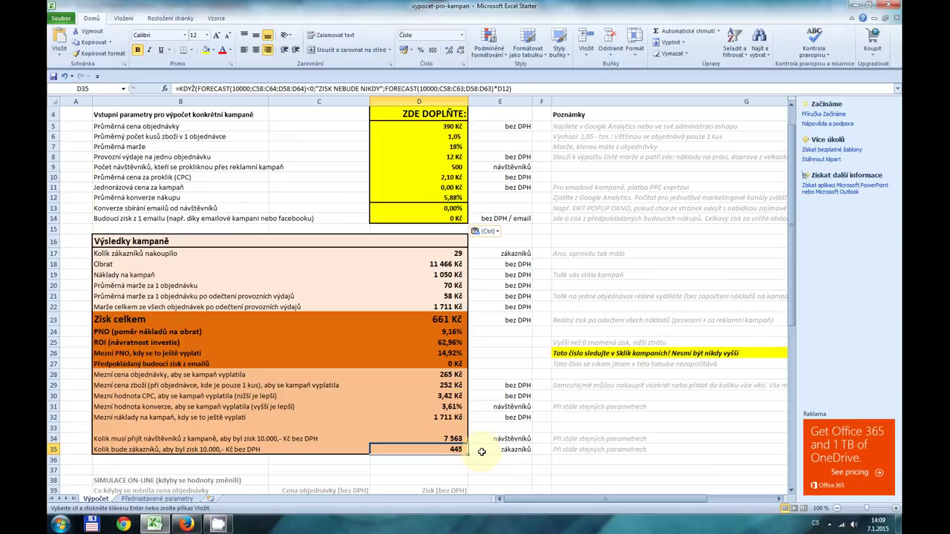
{"action": "scroll", "coordinate": [449, 416], "scroll_direction": "up", "scroll_amount": 1}
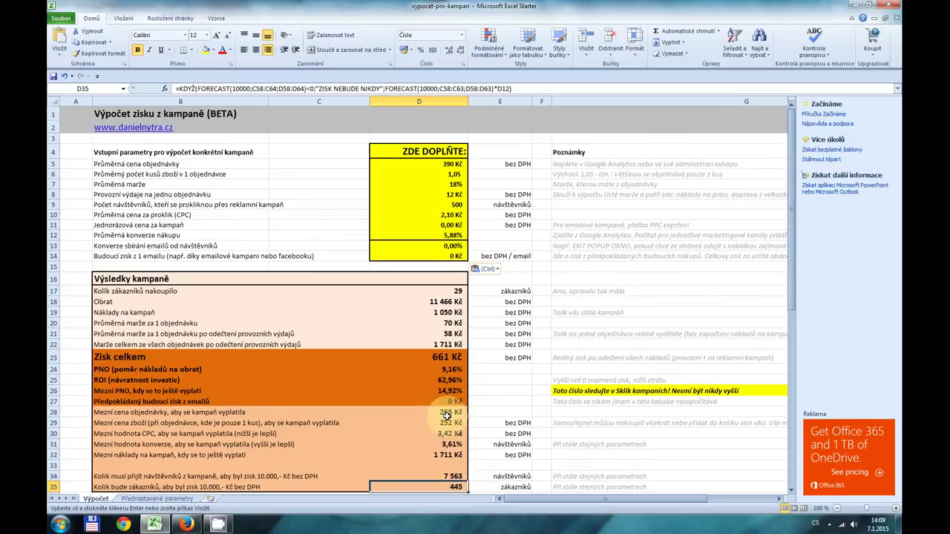
{"action": "scroll", "coordinate": [447, 413], "scroll_direction": "down", "scroll_amount": 1}
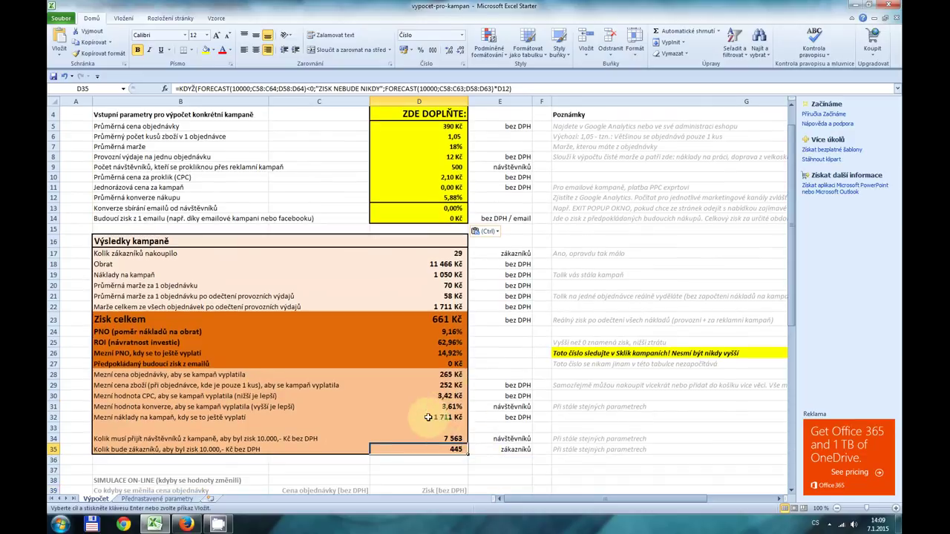
Step: Copy the preset values F3:F12 for the optimized e-shop with managed PPC campaigns from the Přednastavené parametry sheet
{"action": "left_click", "coordinate": [146, 499]}
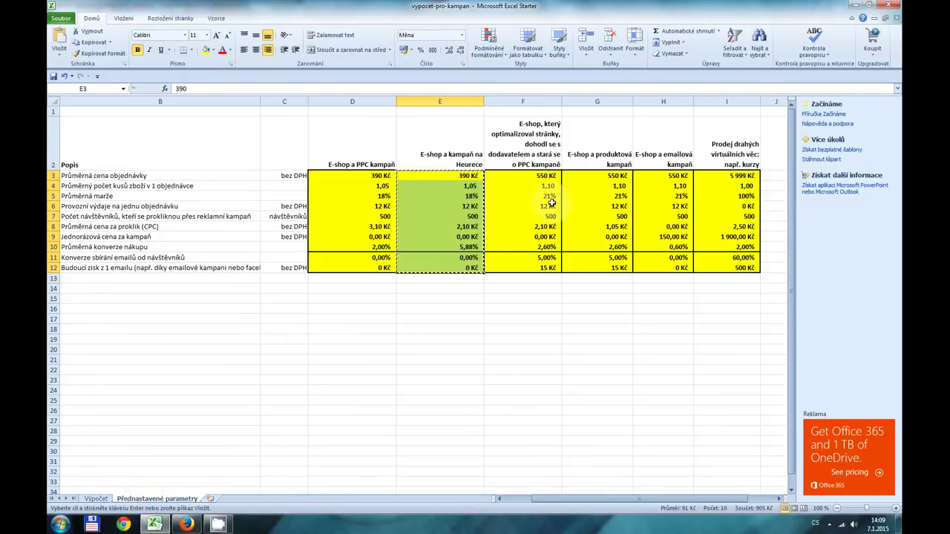
{"action": "left_click_drag", "start_coordinate": [542, 176], "coordinate": [542, 269]}
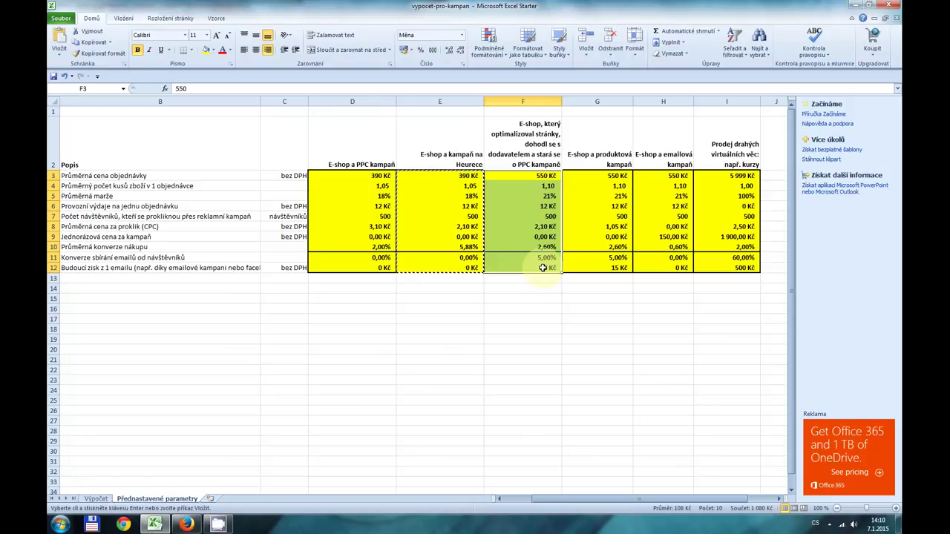
{"action": "key", "text": "ctrl+c"}
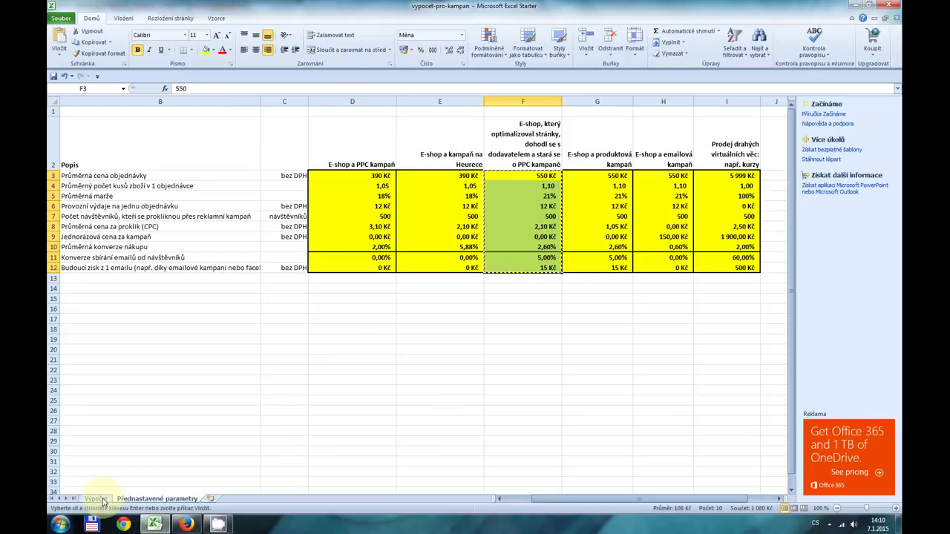
Step: Paste the copied optimized e-shop parameters into the input cells of the Výpočet sheet, starting at D5
{"action": "left_click", "coordinate": [96, 498]}
{"action": "left_click", "coordinate": [440, 126]}
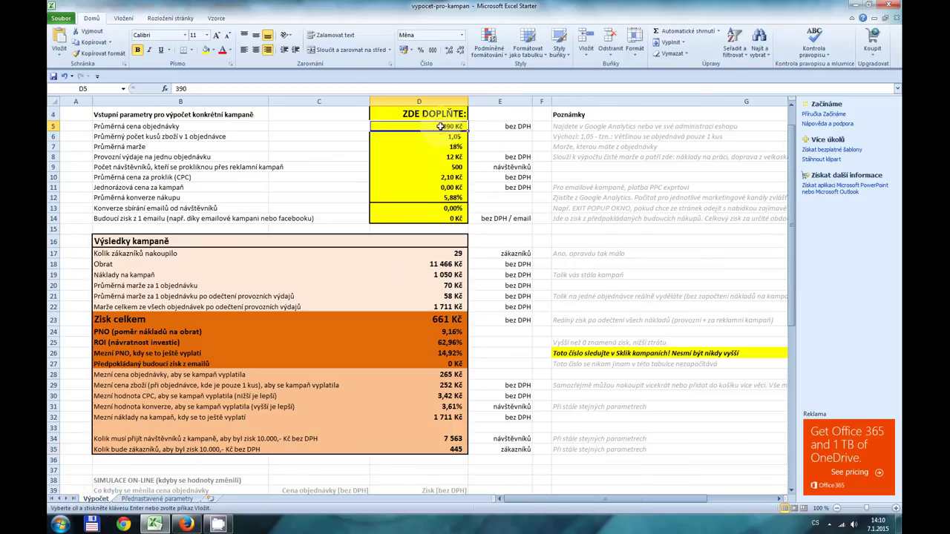
{"action": "key", "text": "ctrl+v"}
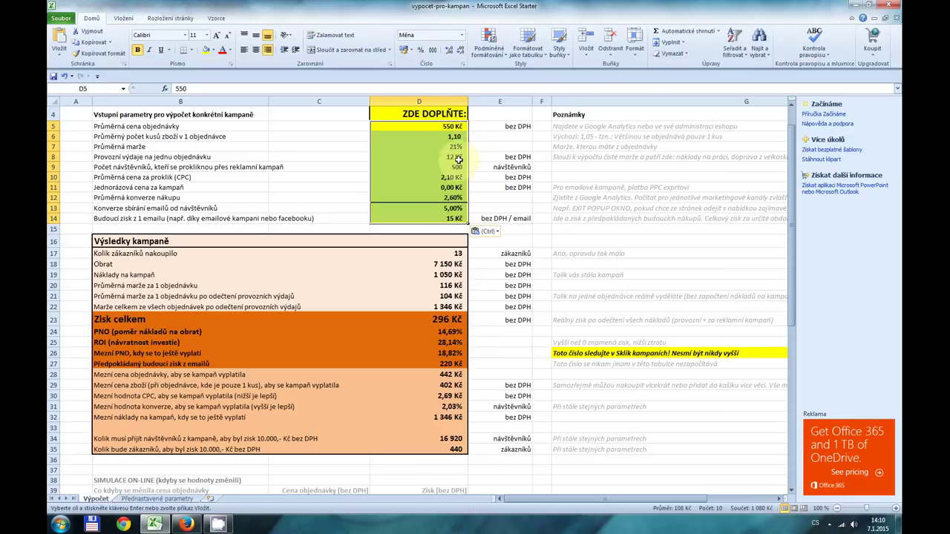
Step: Review the average order price, items per order, margin and operating costs per order in D5:D8
{"action": "left_click", "coordinate": [454, 126]}
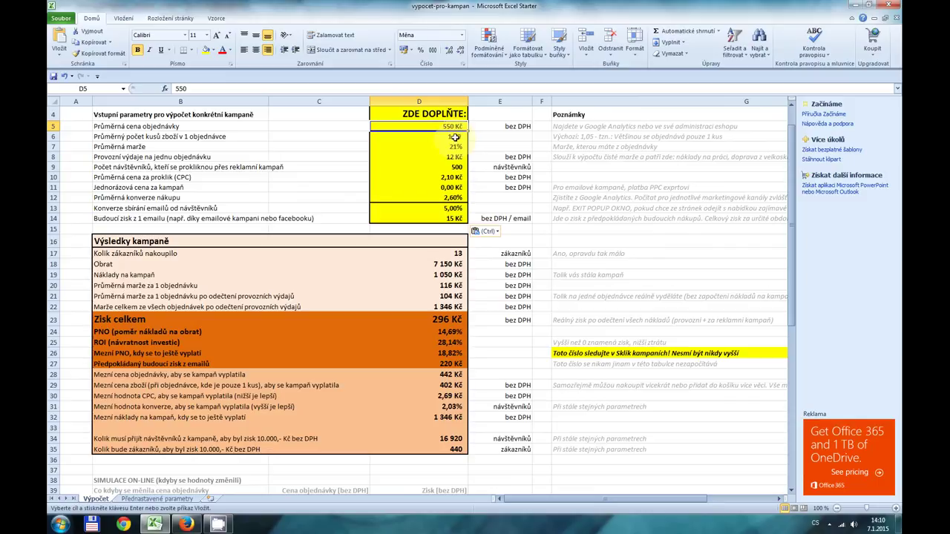
{"action": "left_click", "coordinate": [452, 137]}
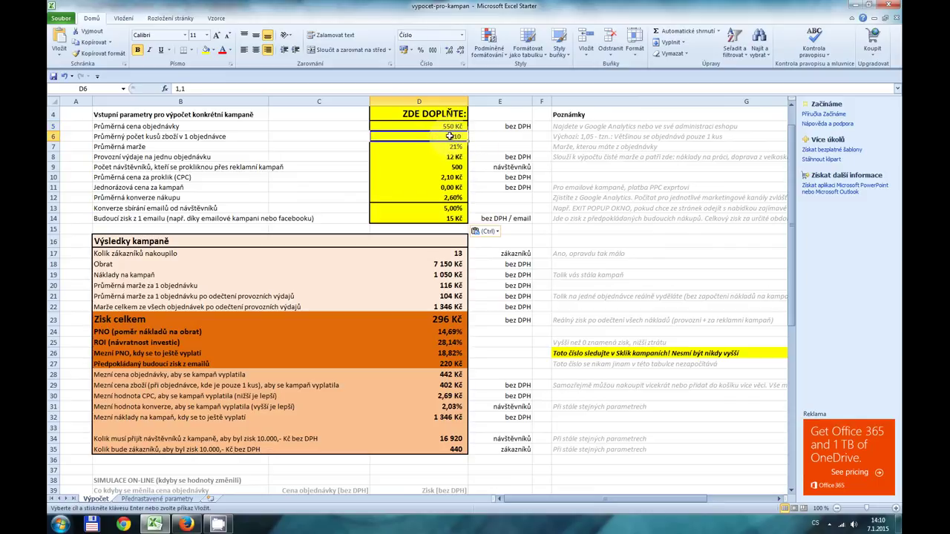
{"action": "left_click", "coordinate": [451, 126]}
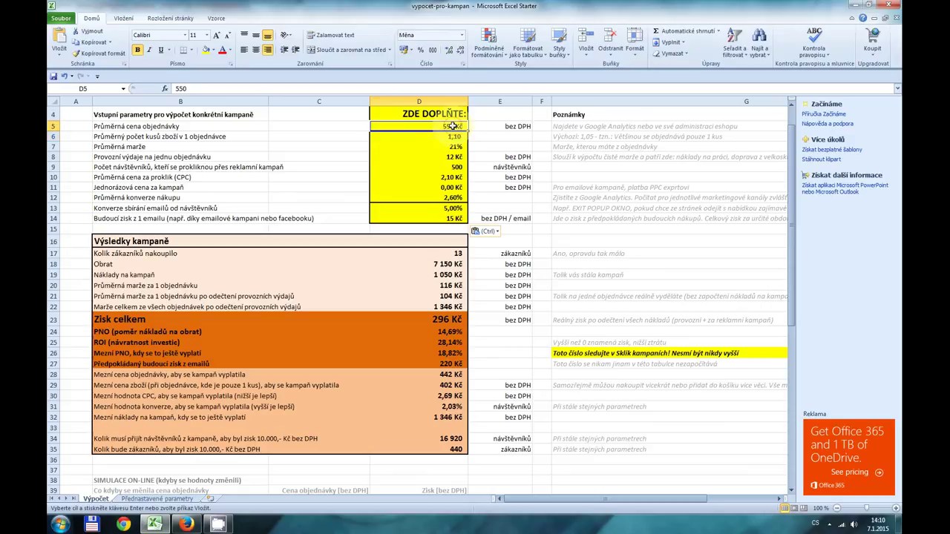
{"action": "left_click", "coordinate": [455, 146]}
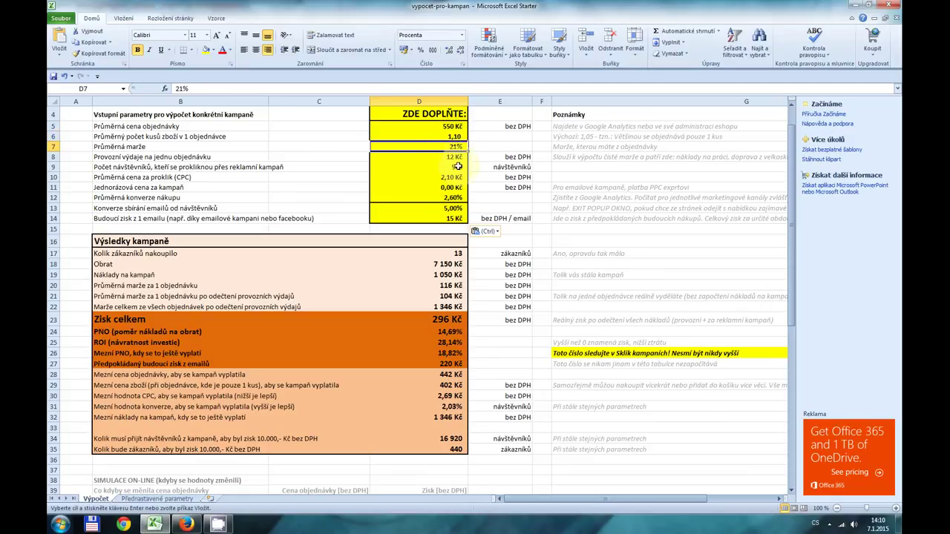
{"action": "left_click", "coordinate": [454, 157]}
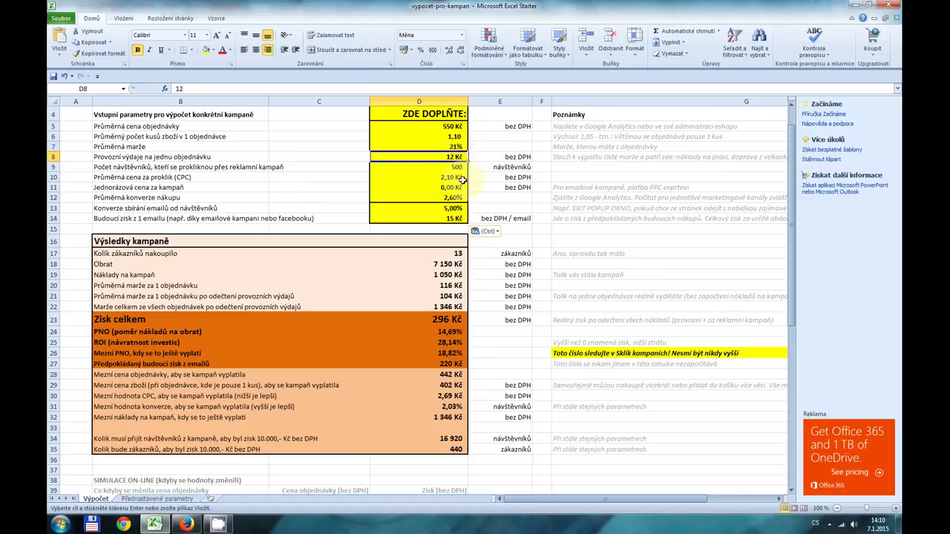
Step: Check the visitor count, CPC, one-off campaign cost, purchase conversion and email inputs in D9:D14
{"action": "left_click", "coordinate": [454, 167]}
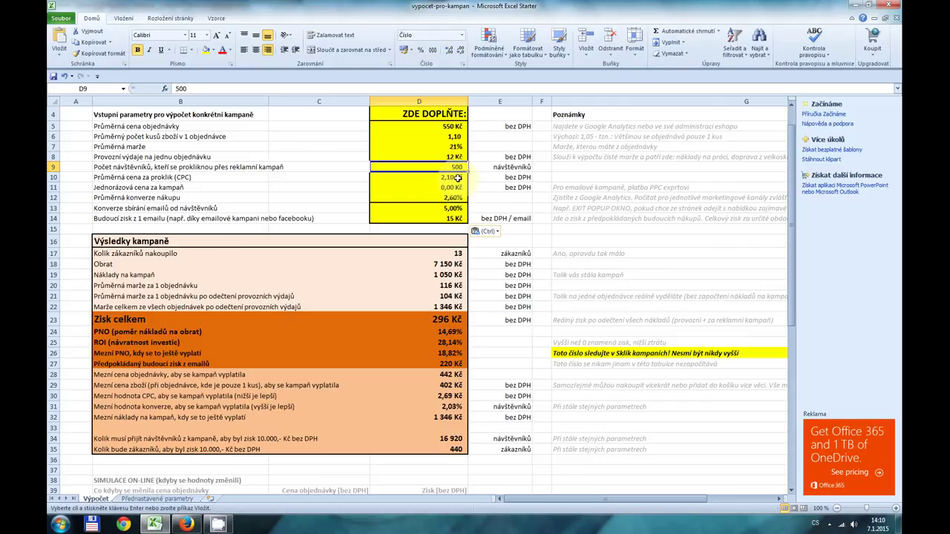
{"action": "left_click", "coordinate": [454, 178]}
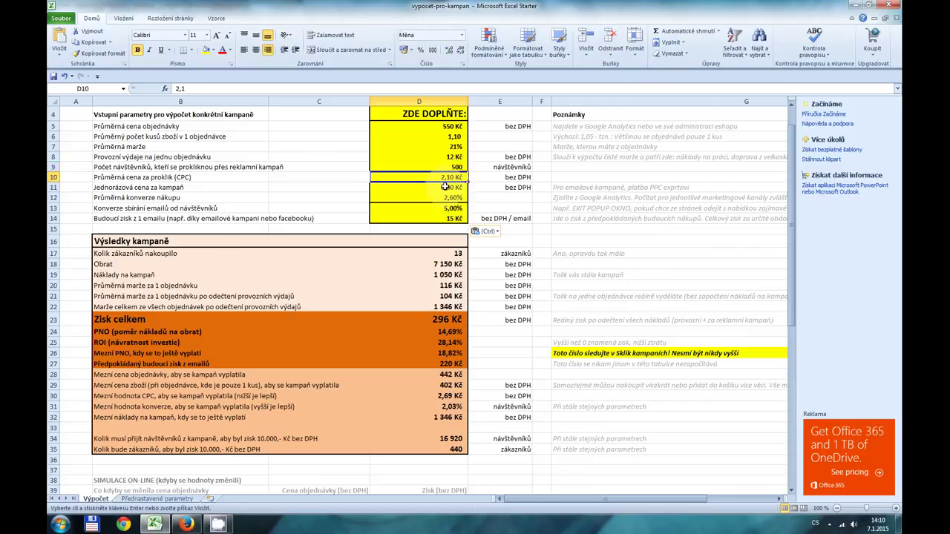
{"action": "left_click", "coordinate": [450, 188]}
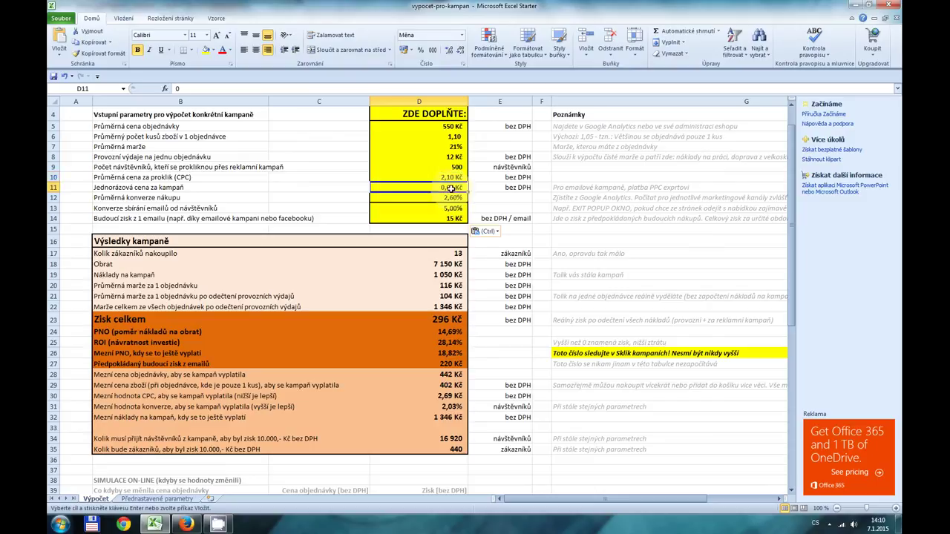
{"action": "left_click", "coordinate": [452, 198]}
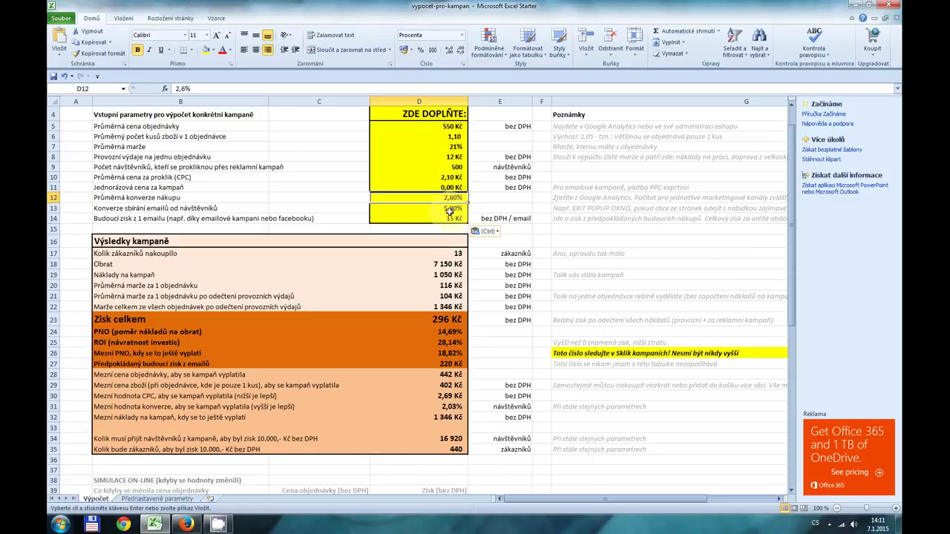
{"action": "left_click", "coordinate": [453, 208]}
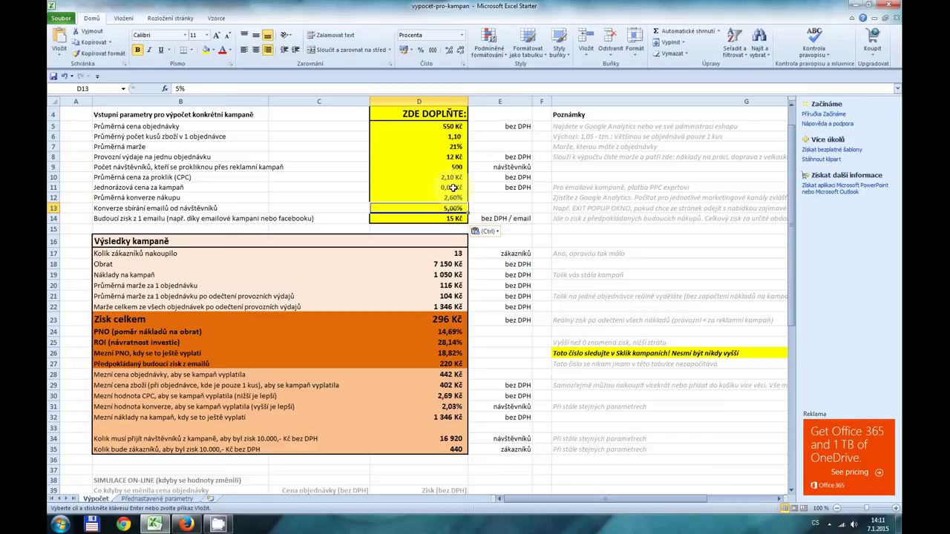
{"action": "left_click", "coordinate": [453, 219]}
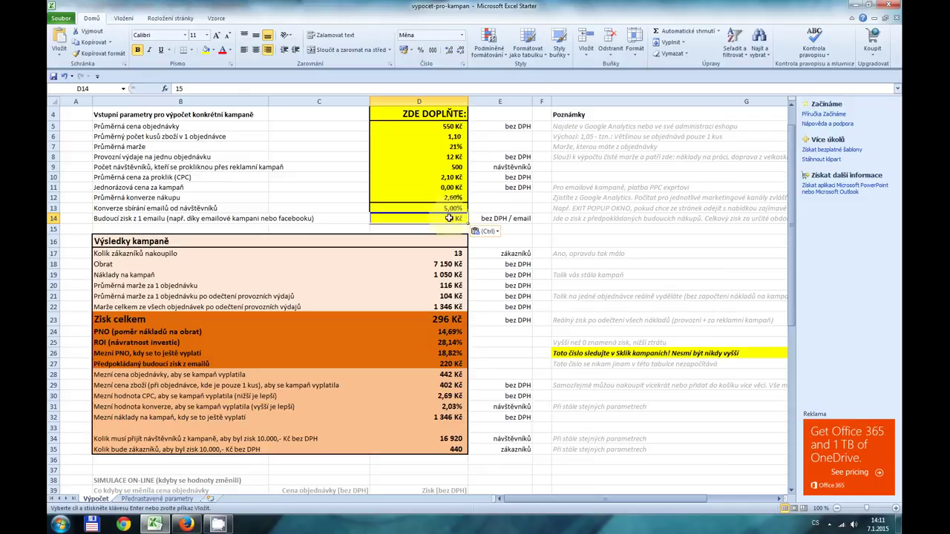
Step: Examine the customer count, turnover and campaign costs in D17:D19 against the visitor and CPC inputs
{"action": "left_click", "coordinate": [451, 253]}
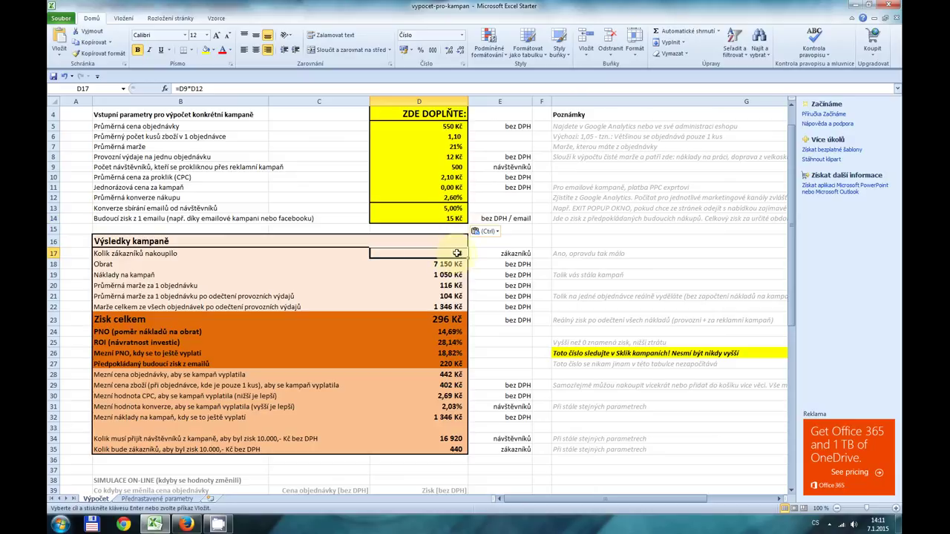
{"action": "left_click", "coordinate": [443, 167]}
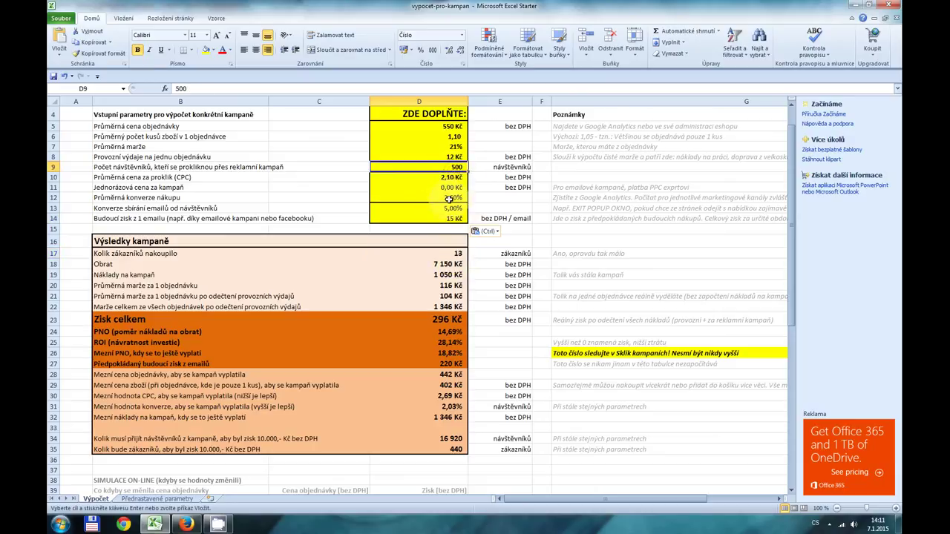
{"action": "left_click", "coordinate": [460, 253]}
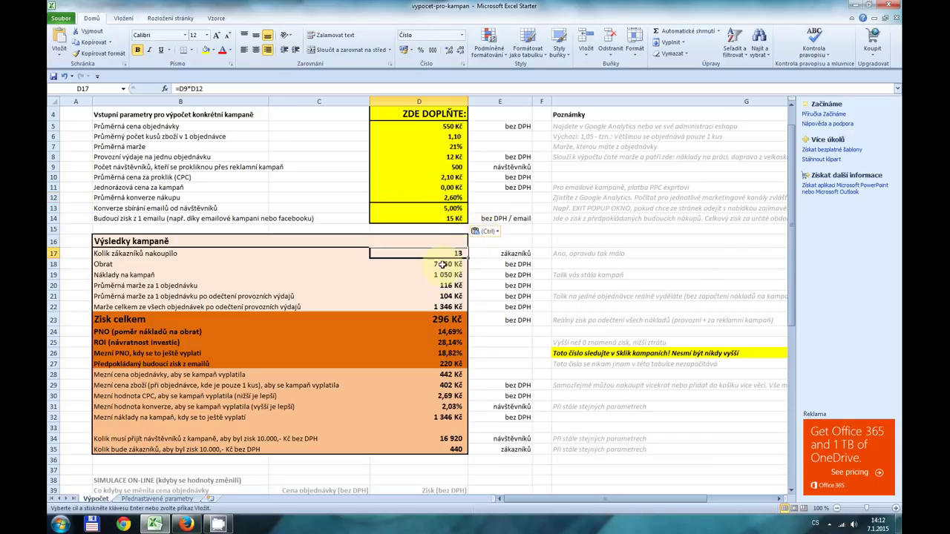
{"action": "left_click", "coordinate": [436, 265]}
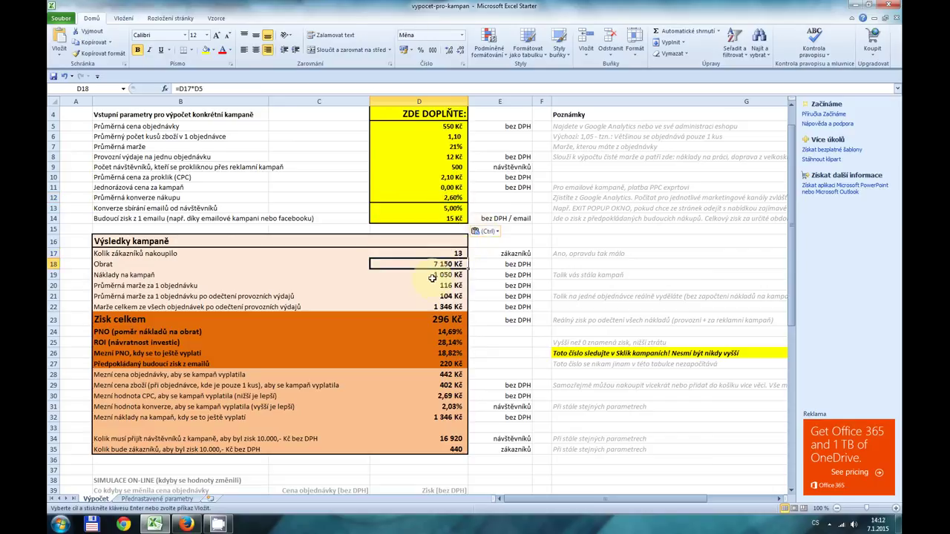
{"action": "left_click", "coordinate": [447, 276]}
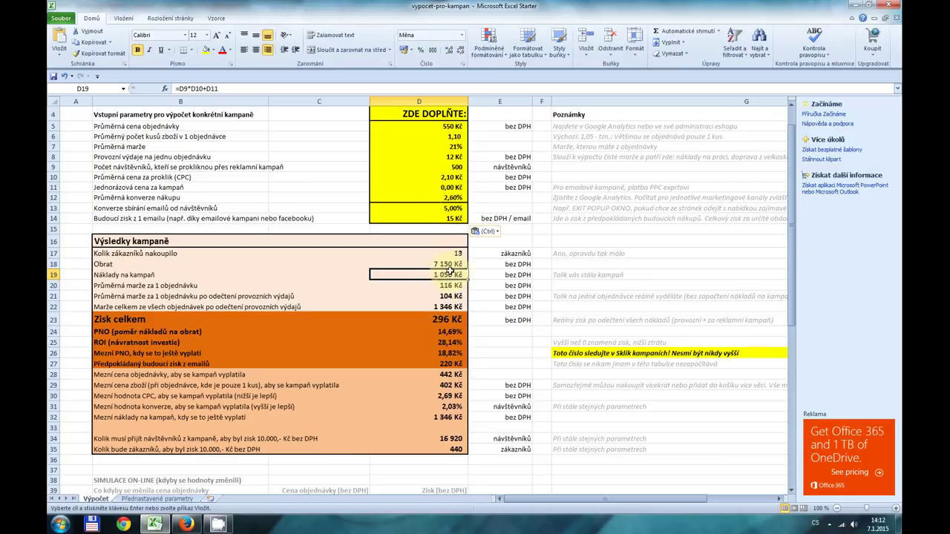
{"action": "left_click_drag", "start_coordinate": [452, 167], "coordinate": [451, 176]}
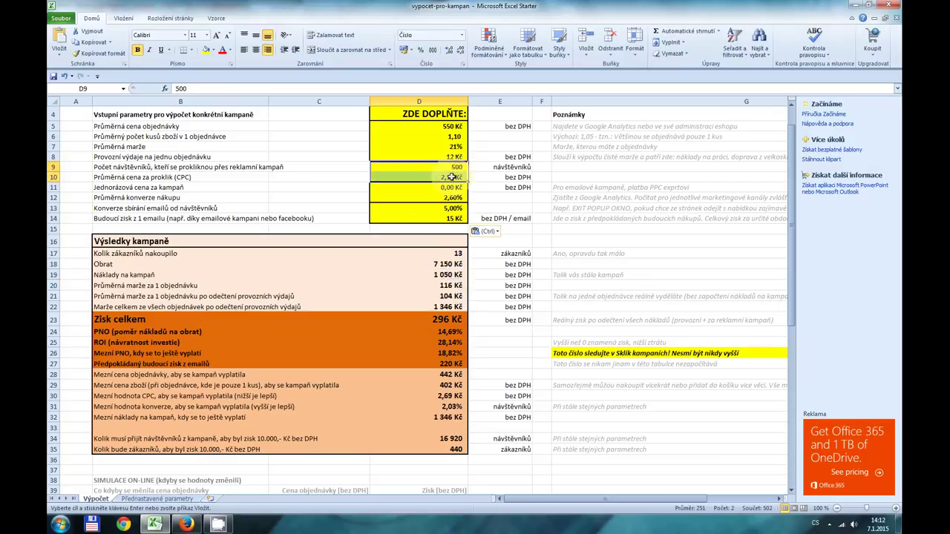
{"action": "left_click", "coordinate": [466, 276]}
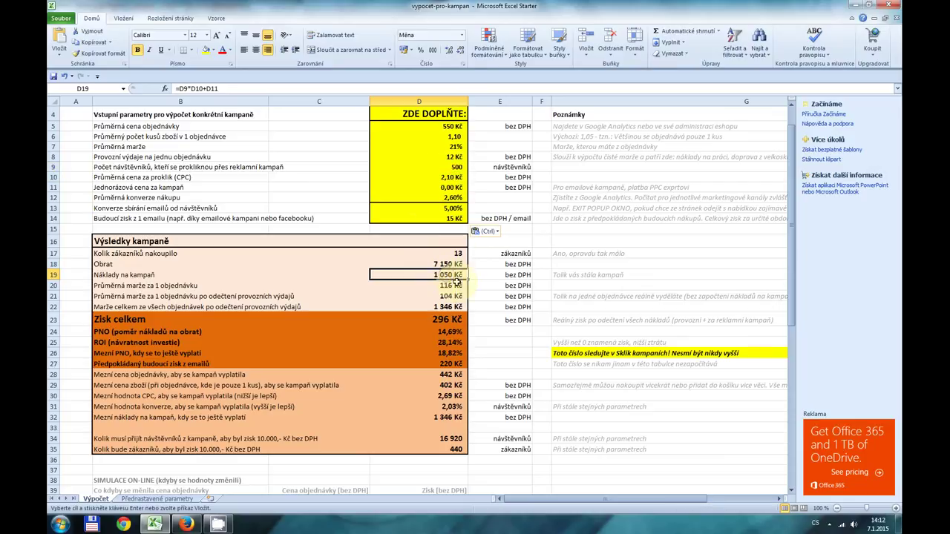
Step: Review the margin per order before and after operating costs and the total margin from all orders in D20:D22
{"action": "left_click", "coordinate": [464, 288]}
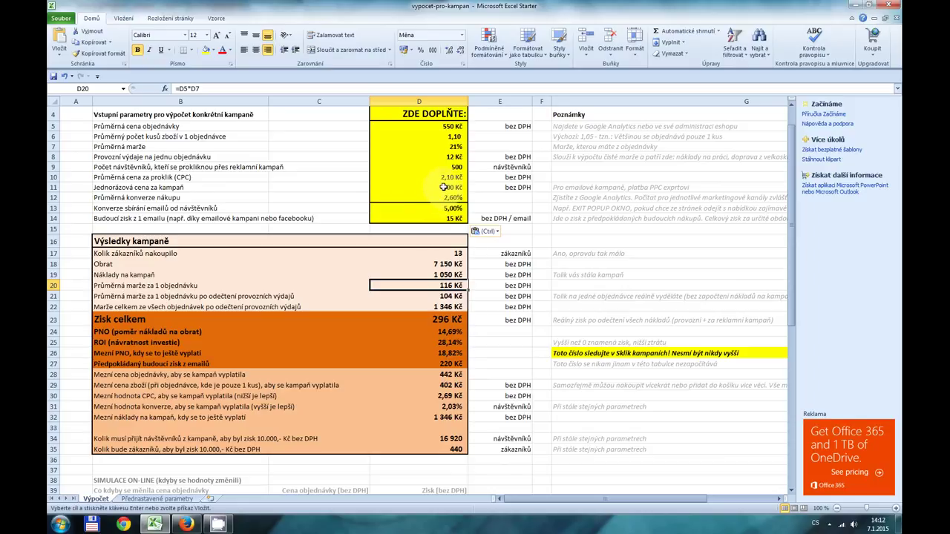
{"action": "left_click", "coordinate": [444, 296]}
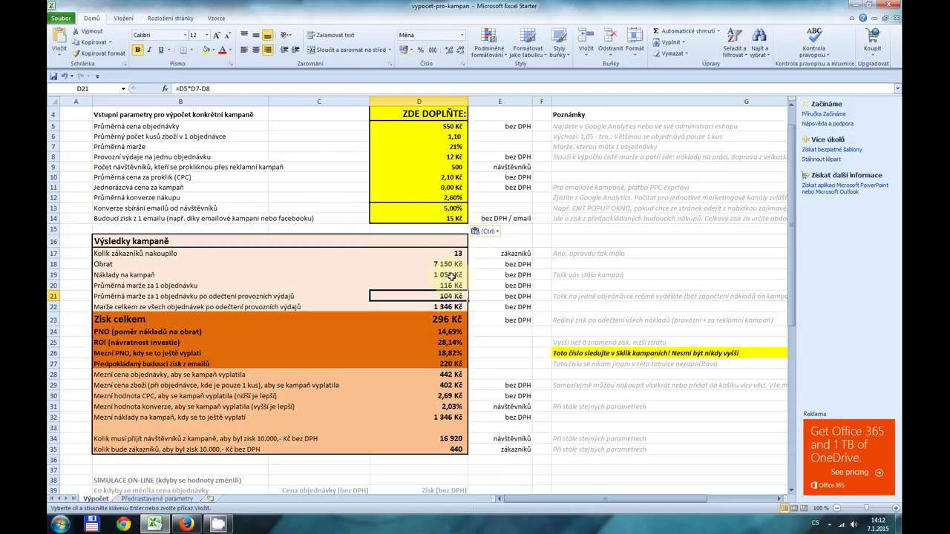
{"action": "left_click", "coordinate": [444, 306]}
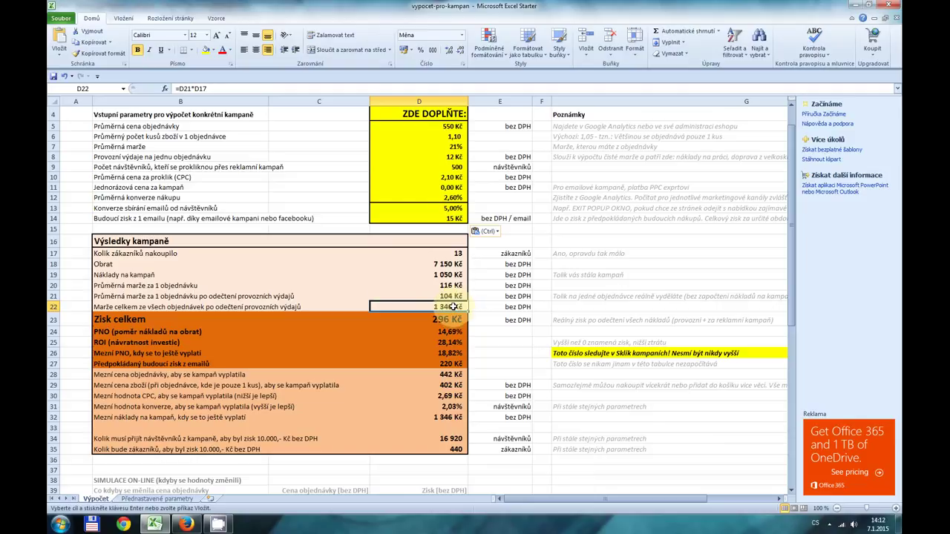
Step: Compare the campaign costs with the total profit, and check PNO, ROI and the break-even PNO in D24:D26
{"action": "left_click", "coordinate": [446, 276]}
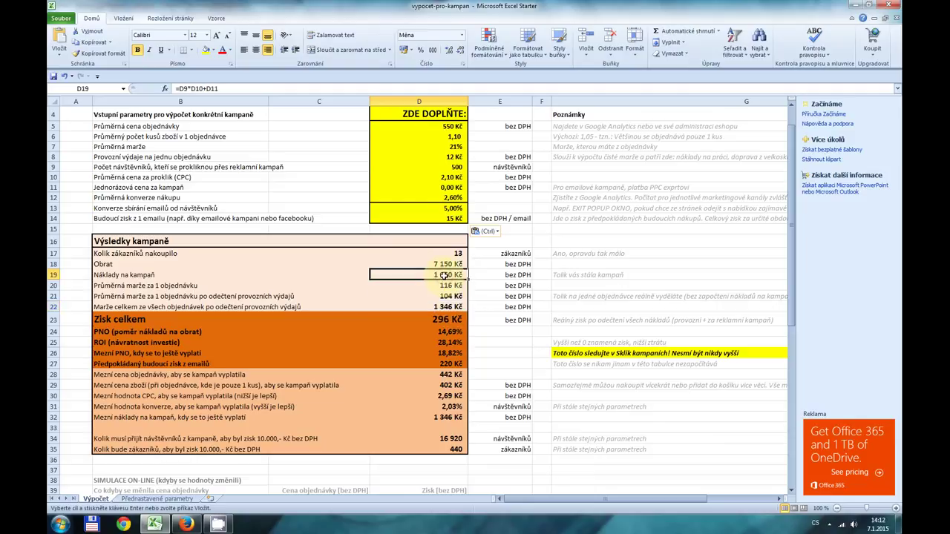
{"action": "left_click", "coordinate": [453, 319]}
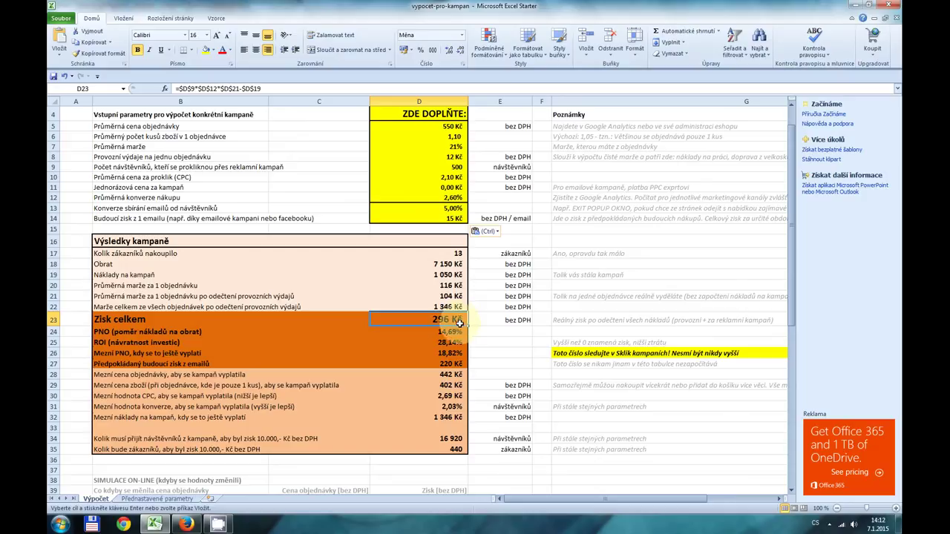
{"action": "left_click", "coordinate": [445, 332]}
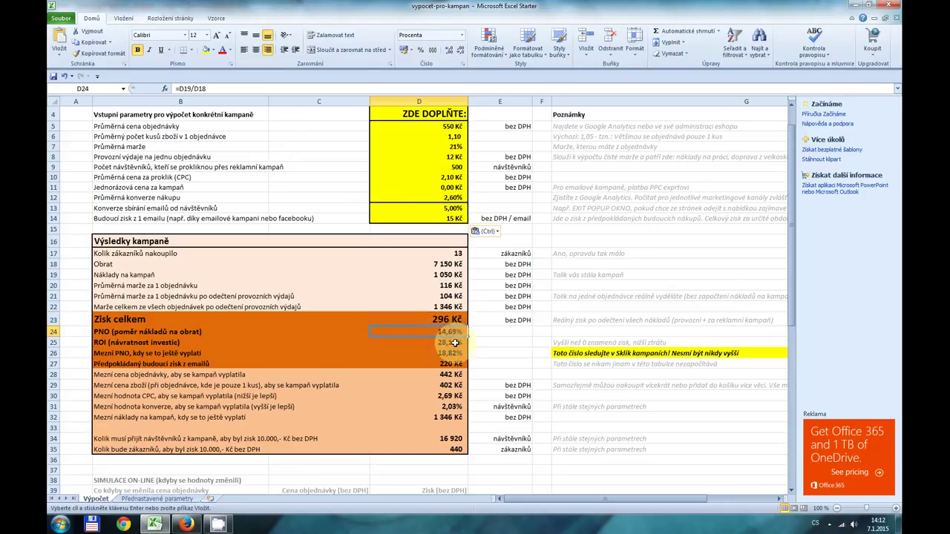
{"action": "left_click", "coordinate": [446, 343]}
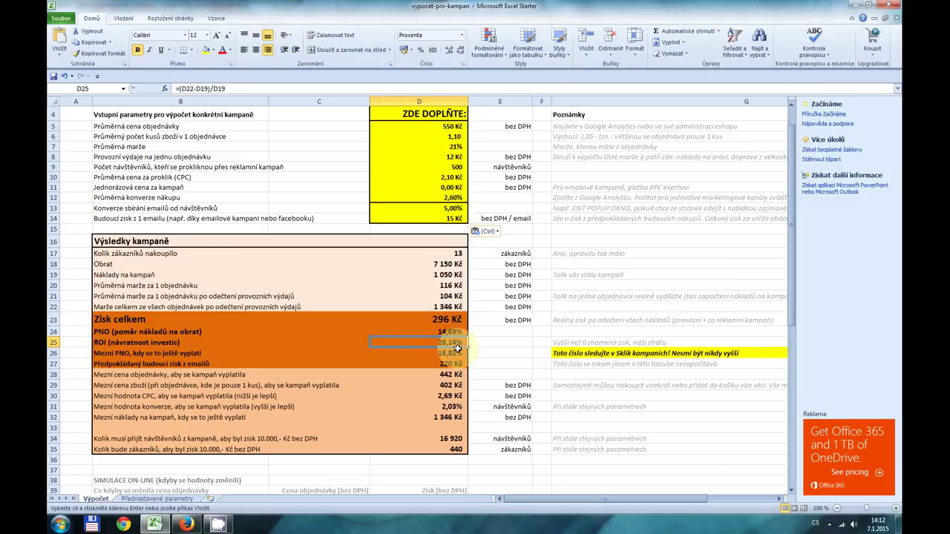
{"action": "left_click", "coordinate": [454, 354]}
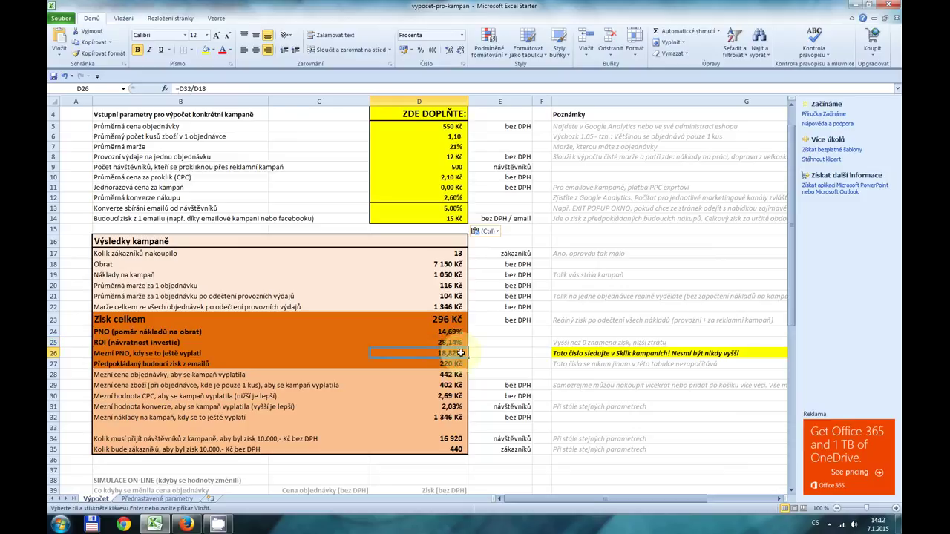
Step: Examine the expected future email profit in D27 against the email inputs D13:D14 and the total profit in D23
{"action": "left_click", "coordinate": [447, 364]}
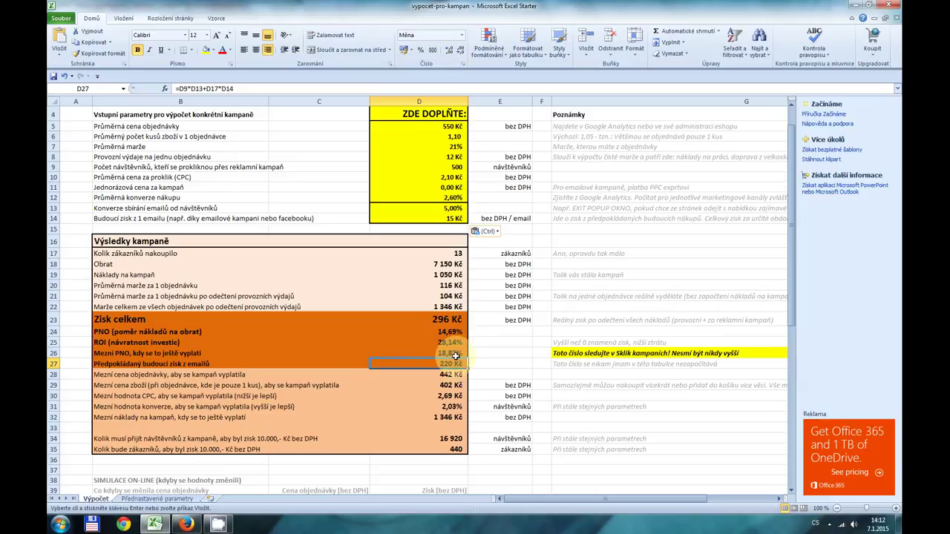
{"action": "key", "text": "Escape"}
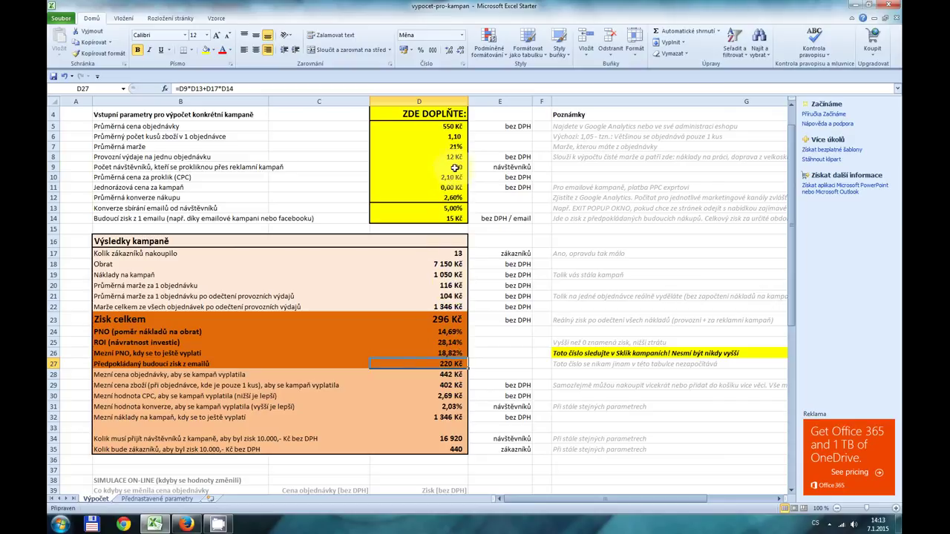
{"action": "left_click", "coordinate": [453, 208]}
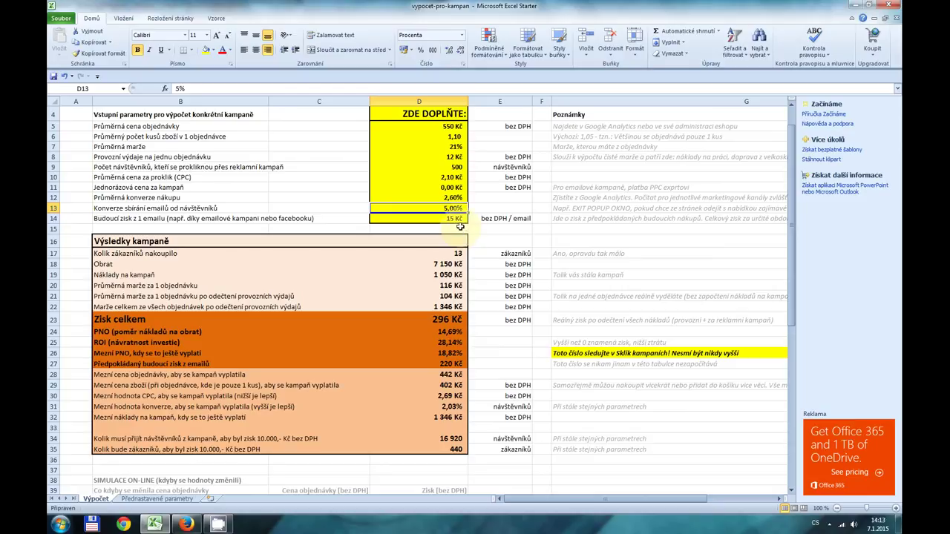
{"action": "left_click", "coordinate": [460, 219]}
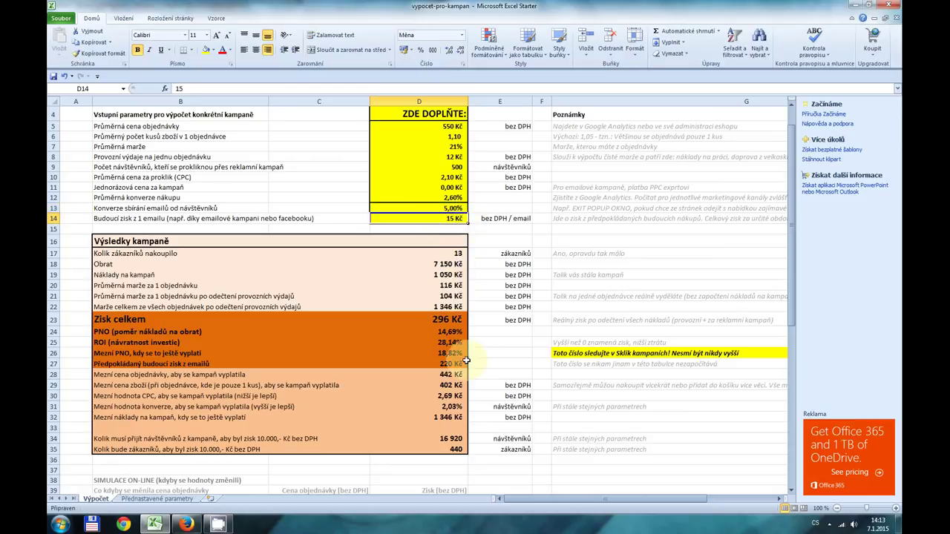
{"action": "left_click", "coordinate": [450, 365]}
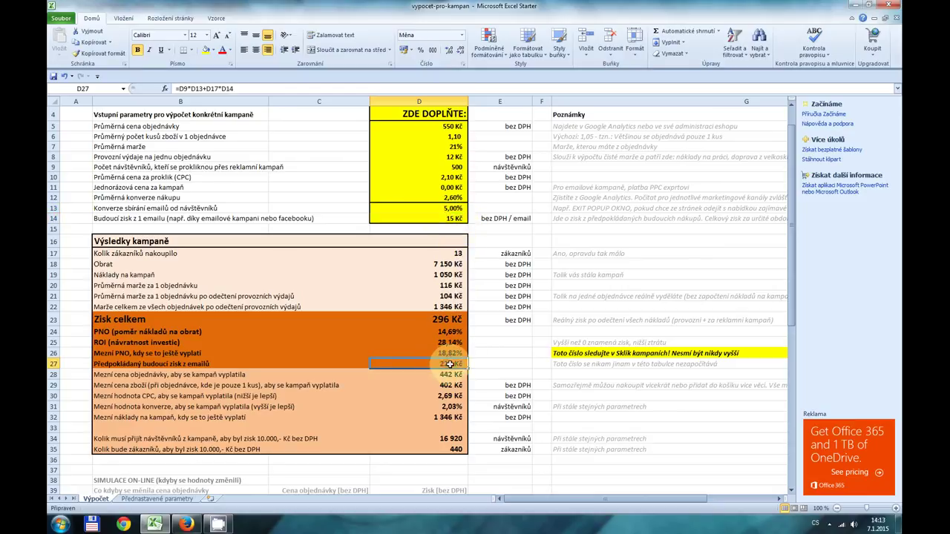
{"action": "left_click", "coordinate": [445, 321]}
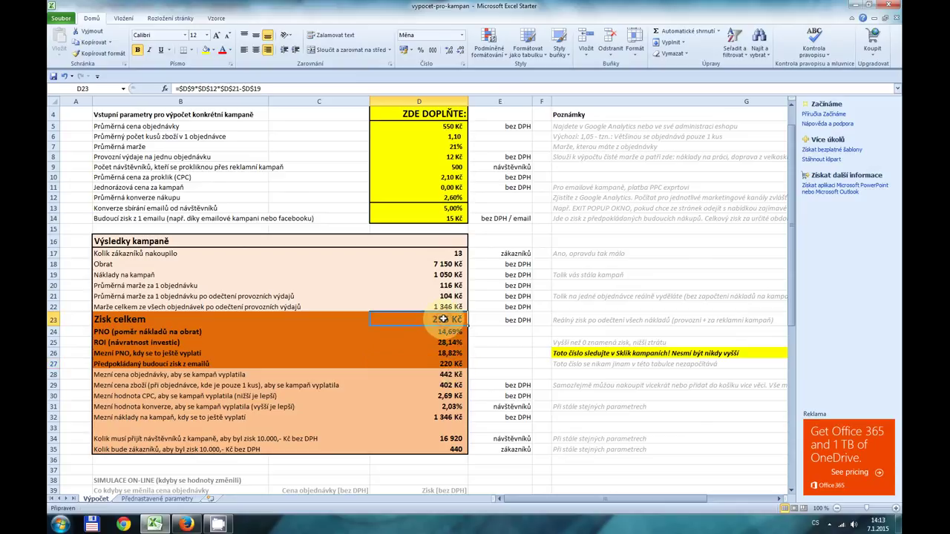
{"action": "left_click", "coordinate": [446, 364]}
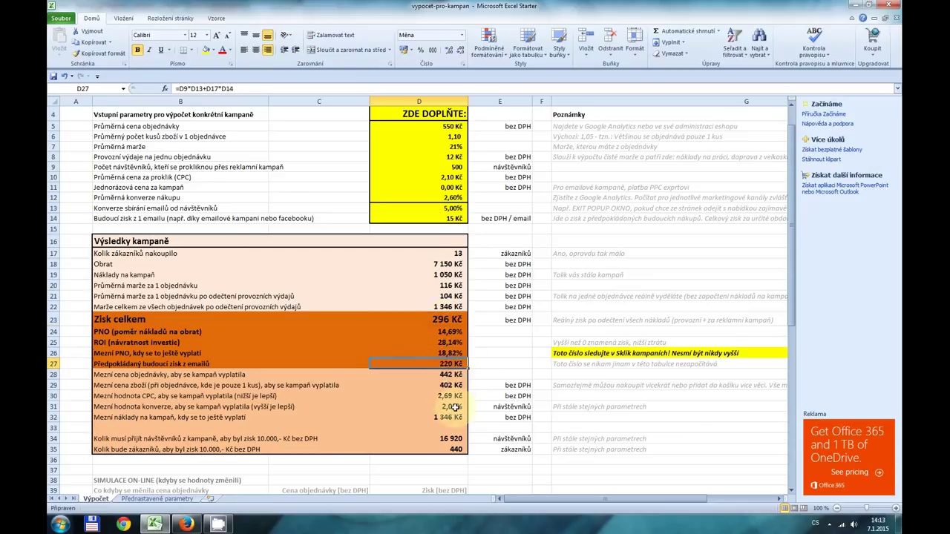
Step: Compare the break-even order price and goods price in D28:D29 with the average order price in D5
{"action": "left_click", "coordinate": [441, 375]}
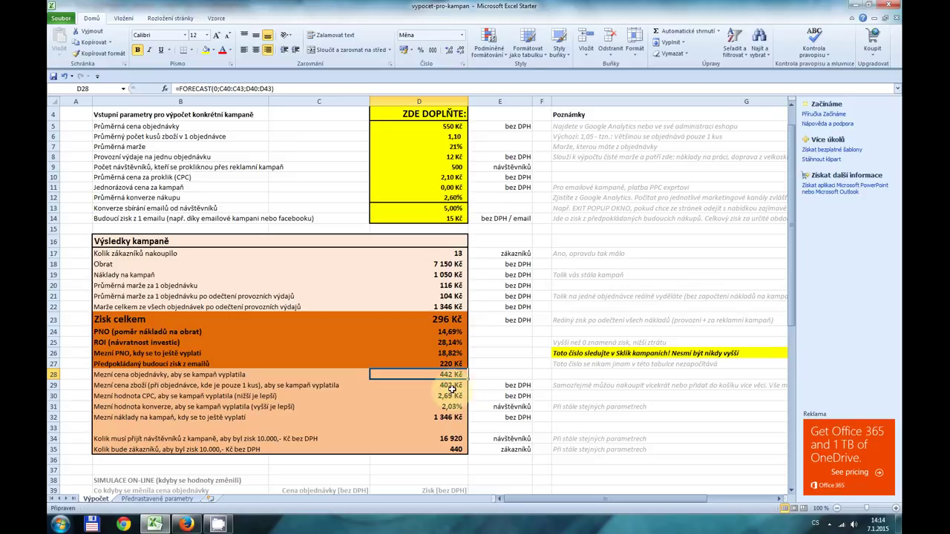
{"action": "left_click", "coordinate": [449, 127]}
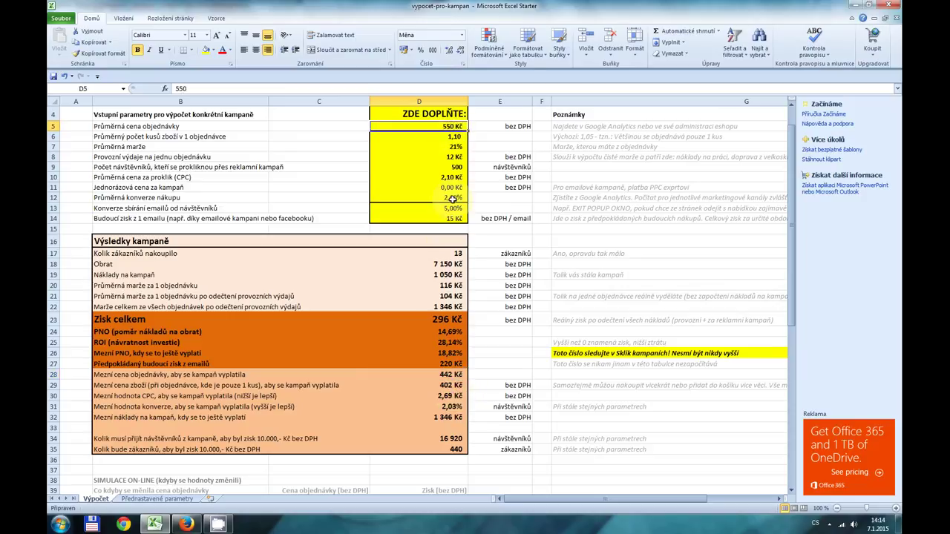
{"action": "left_click", "coordinate": [452, 386]}
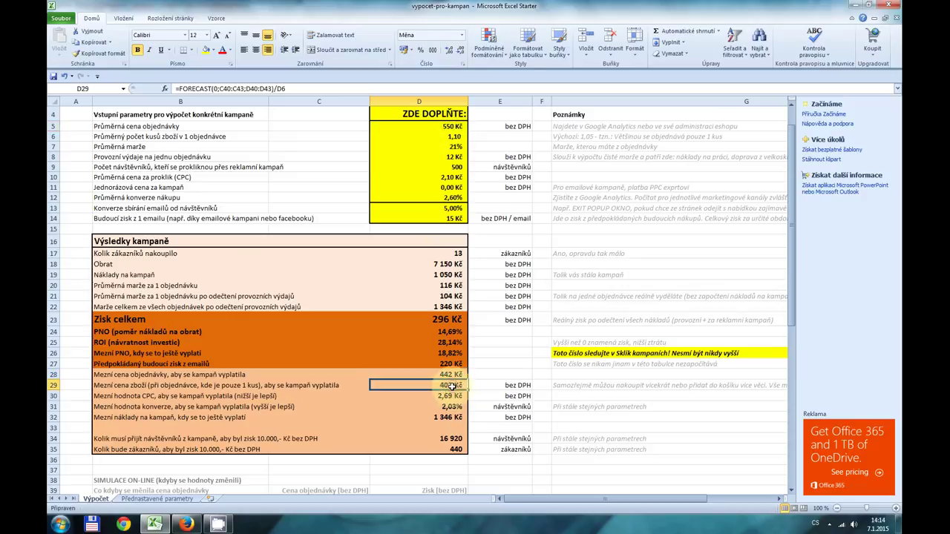
Step: Check the break-even CPC, conversion and campaign costs in D30:D32, and the visitors and customers needed for 10.000 Kč profit in D34:D35
{"action": "left_click", "coordinate": [459, 397]}
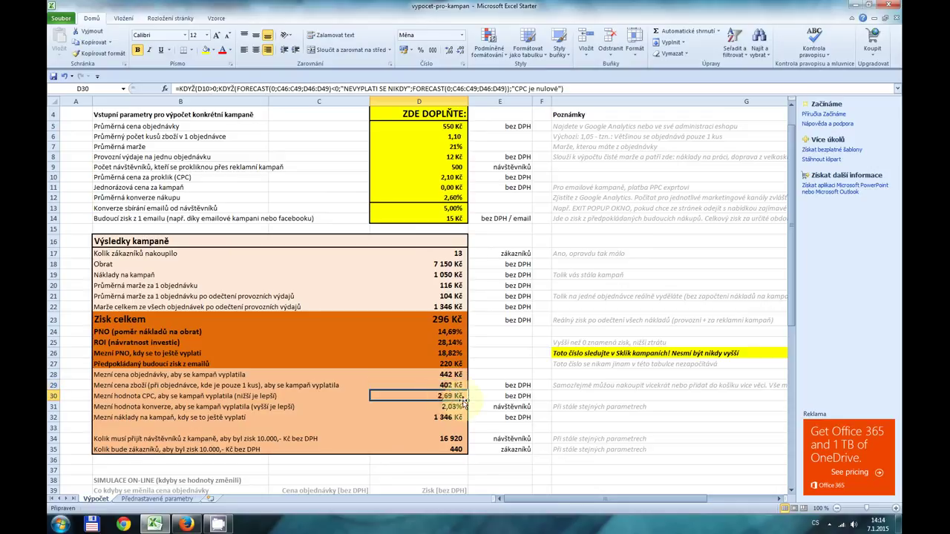
{"action": "left_click", "coordinate": [455, 406]}
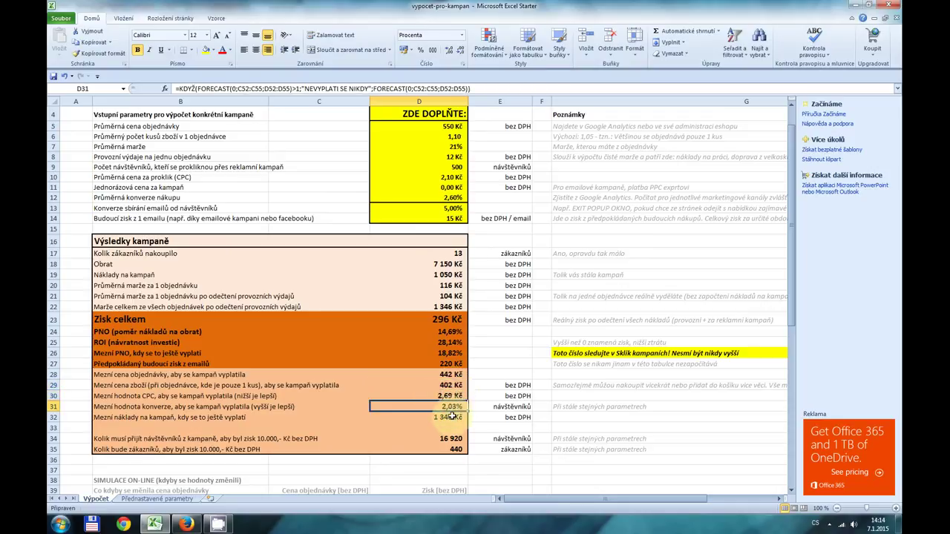
{"action": "left_click", "coordinate": [452, 417]}
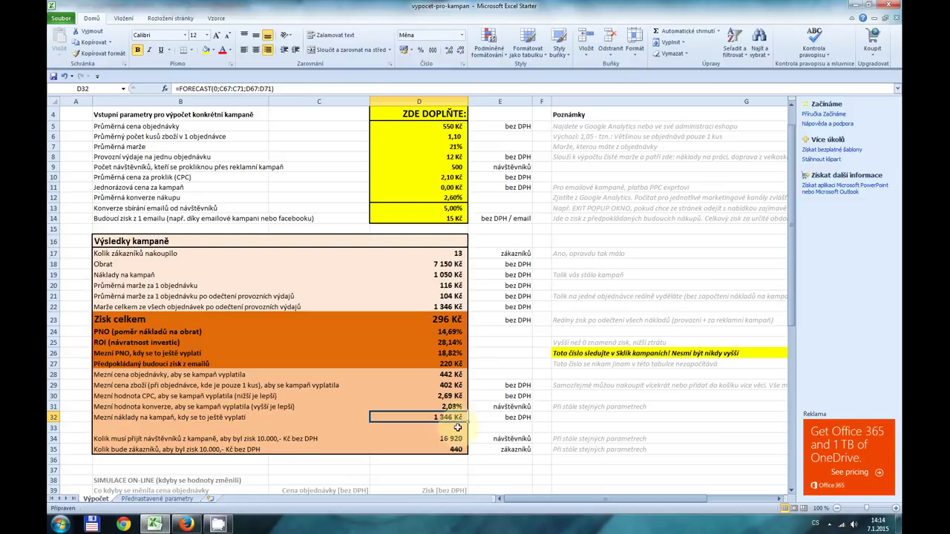
{"action": "left_click", "coordinate": [450, 438]}
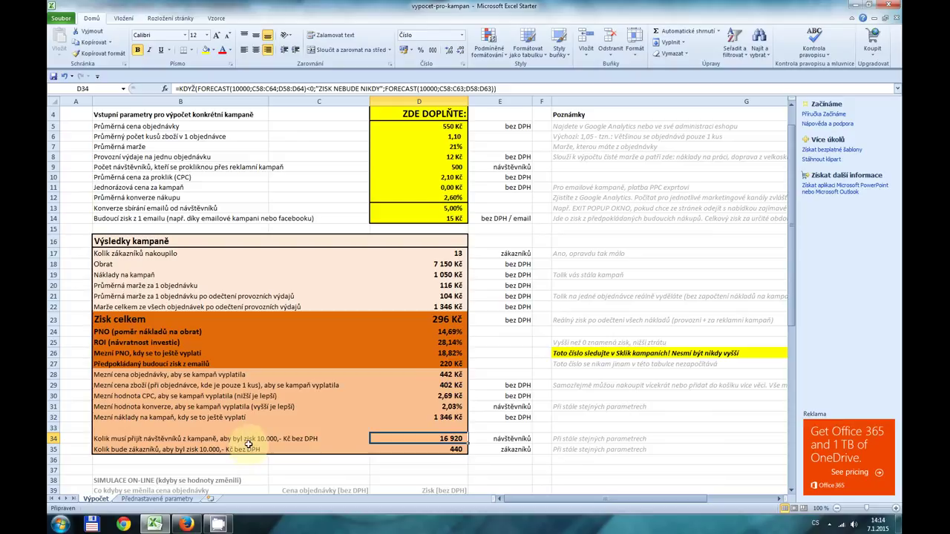
{"action": "left_click", "coordinate": [455, 450]}
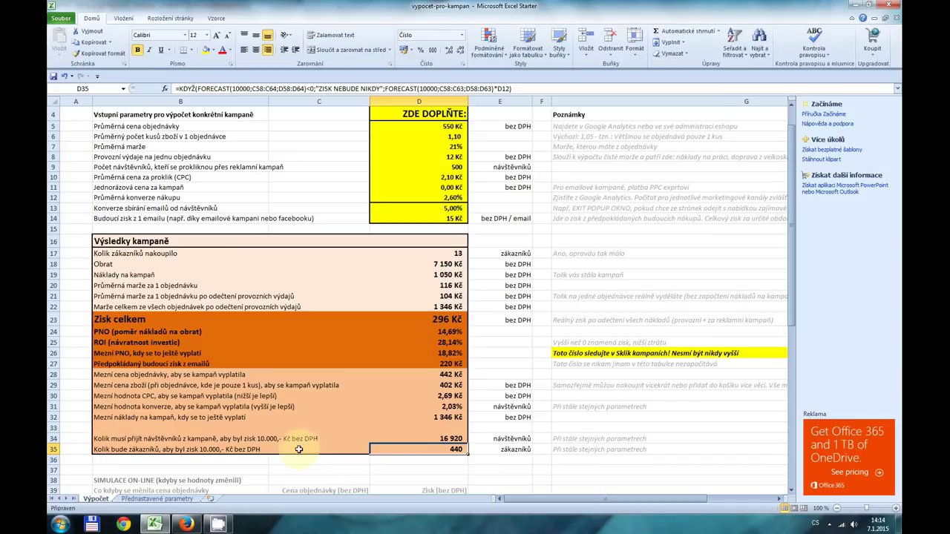
Step: Copy the product campaign presets G3:G12 from the Přednastavené parametry sheet into the Výpočet input cells starting at D5
{"action": "left_click", "coordinate": [160, 499]}
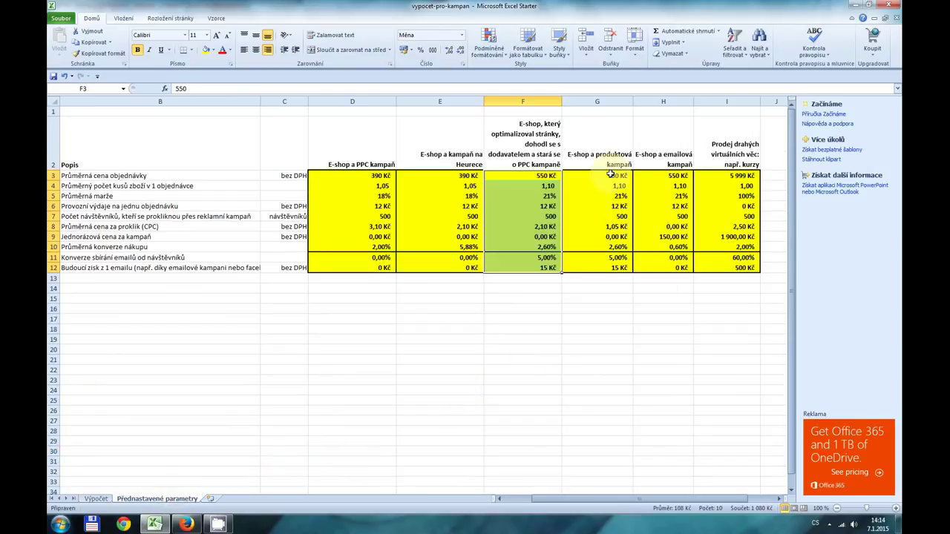
{"action": "left_click_drag", "start_coordinate": [609, 174], "coordinate": [609, 266]}
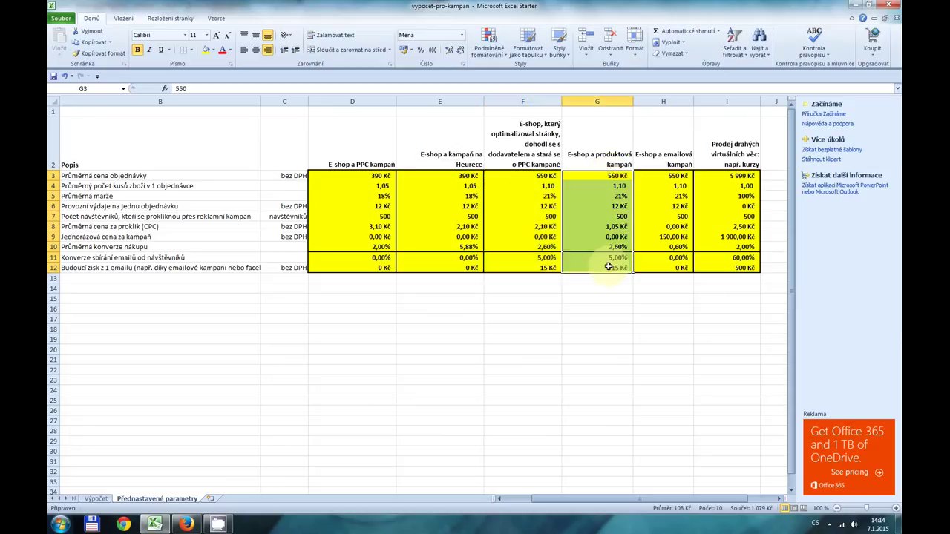
{"action": "right_click", "coordinate": [610, 206]}
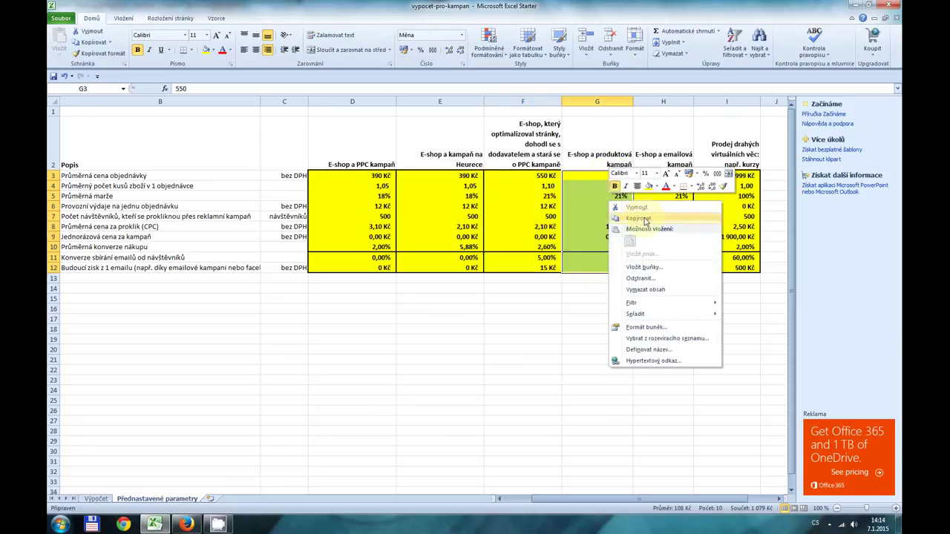
{"action": "left_click", "coordinate": [638, 218]}
{"action": "left_click", "coordinate": [106, 500]}
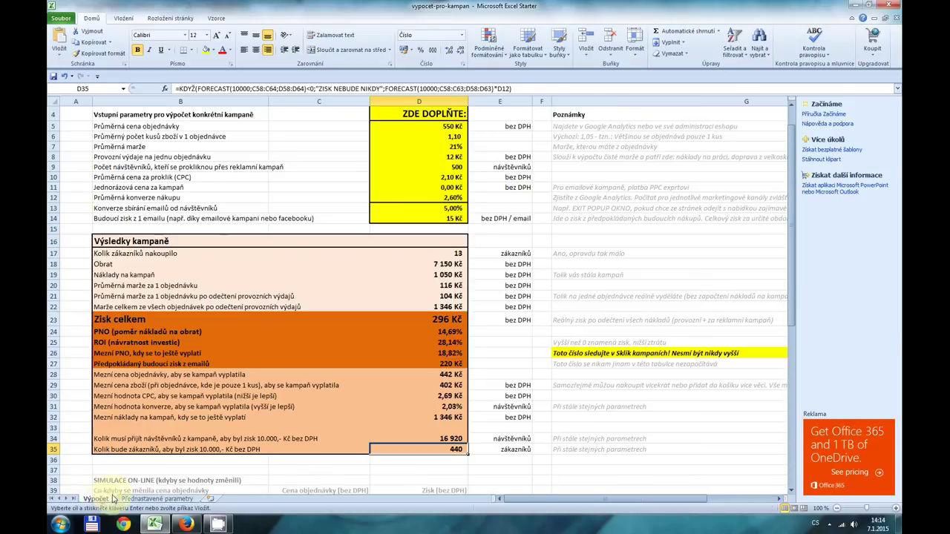
{"action": "left_click", "coordinate": [441, 127]}
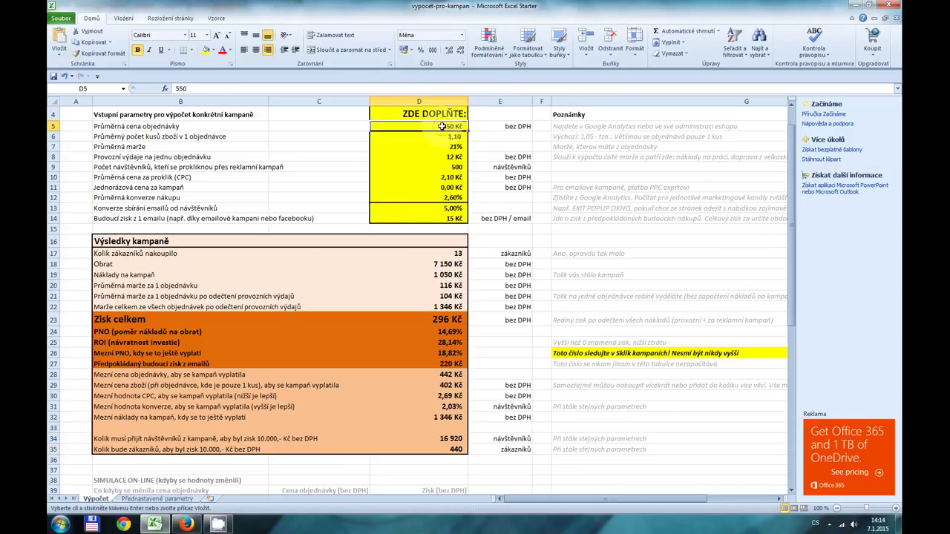
{"action": "key", "text": "ctrl+v"}
Step: Examine the product campaign's average cost per click in D10 and its total profit in D23
{"action": "left_click", "coordinate": [441, 127]}
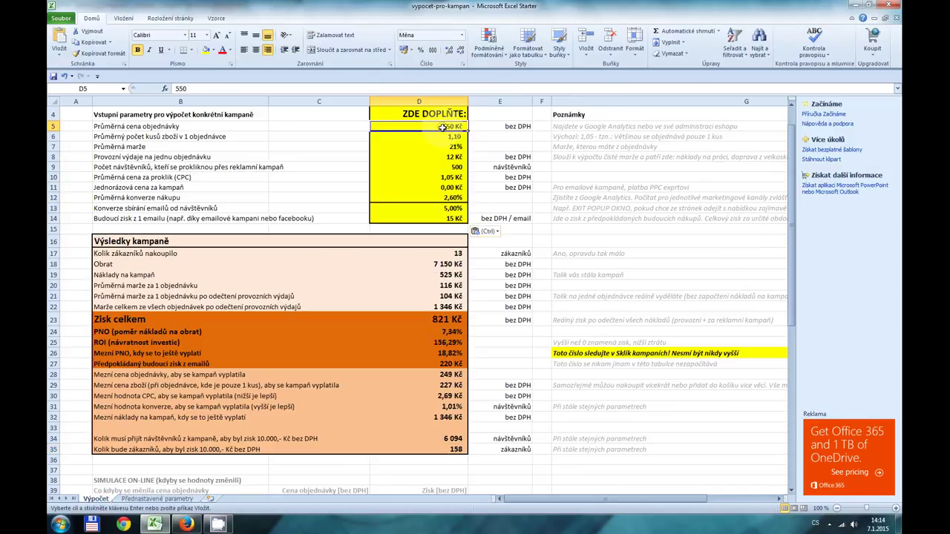
{"action": "left_click", "coordinate": [450, 177]}
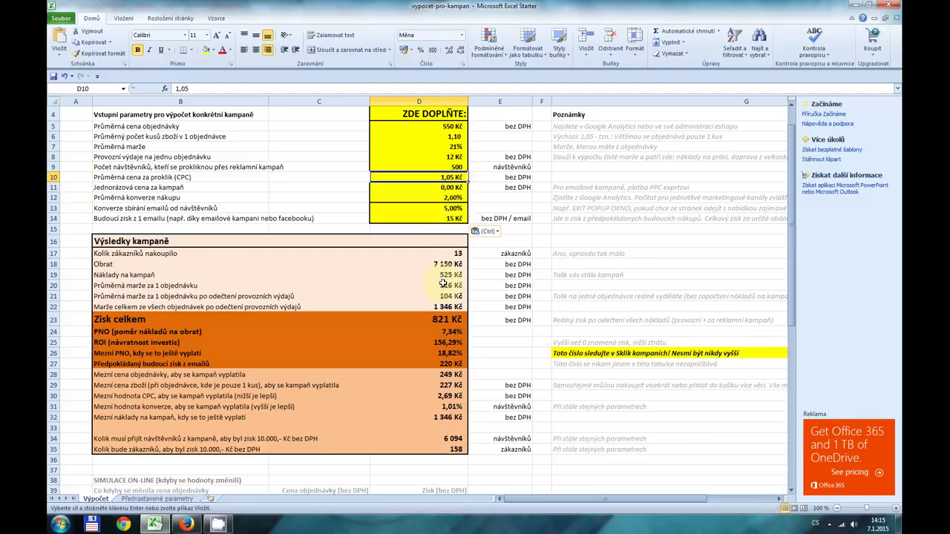
{"action": "left_click", "coordinate": [440, 319]}
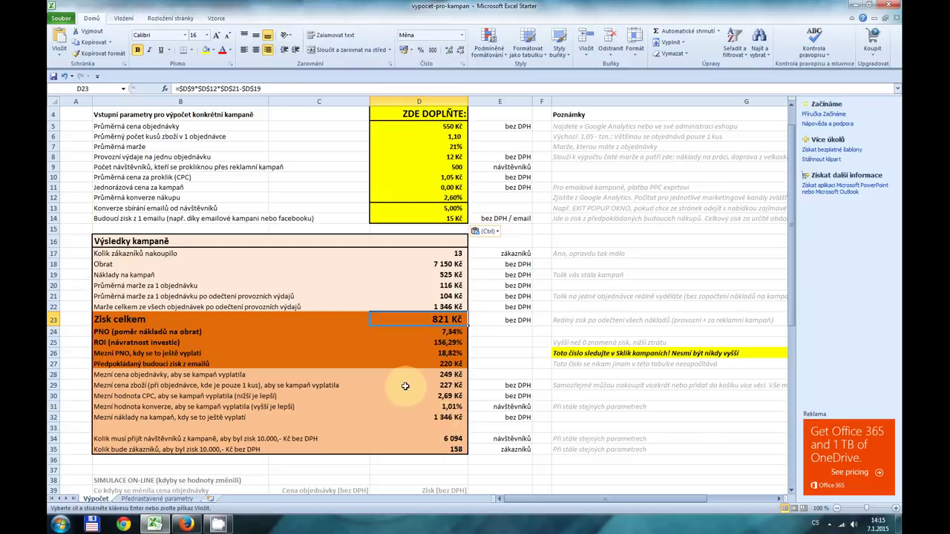
Step: Copy the email campaign presets H3:H12 from the Přednastavené parametry sheet into the Výpočet input cells starting at D5
{"action": "left_click", "coordinate": [154, 497]}
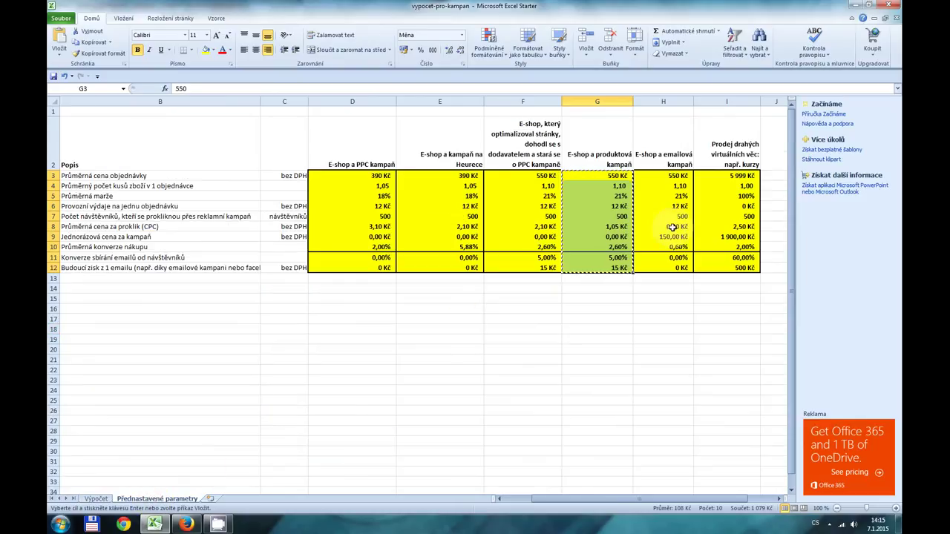
{"action": "left_click_drag", "start_coordinate": [675, 176], "coordinate": [677, 268]}
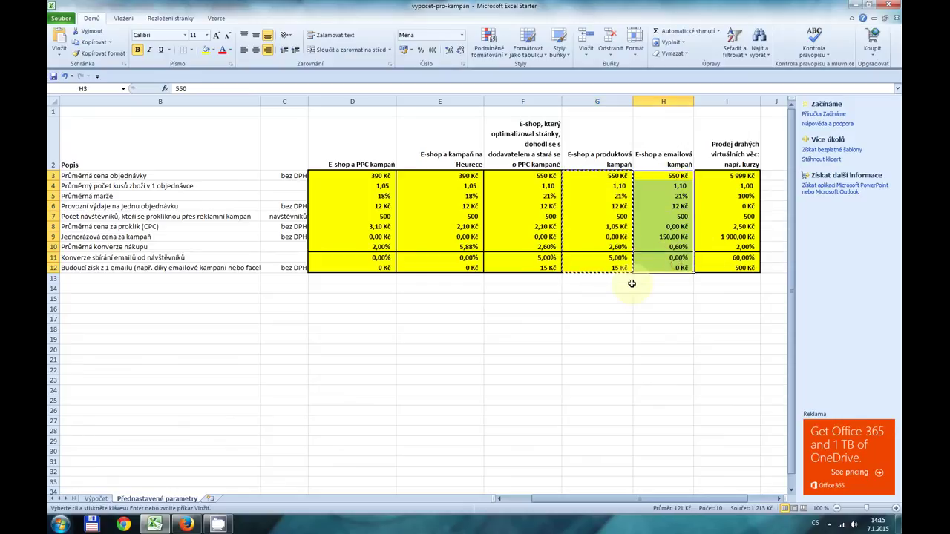
{"action": "left_click", "coordinate": [95, 498]}
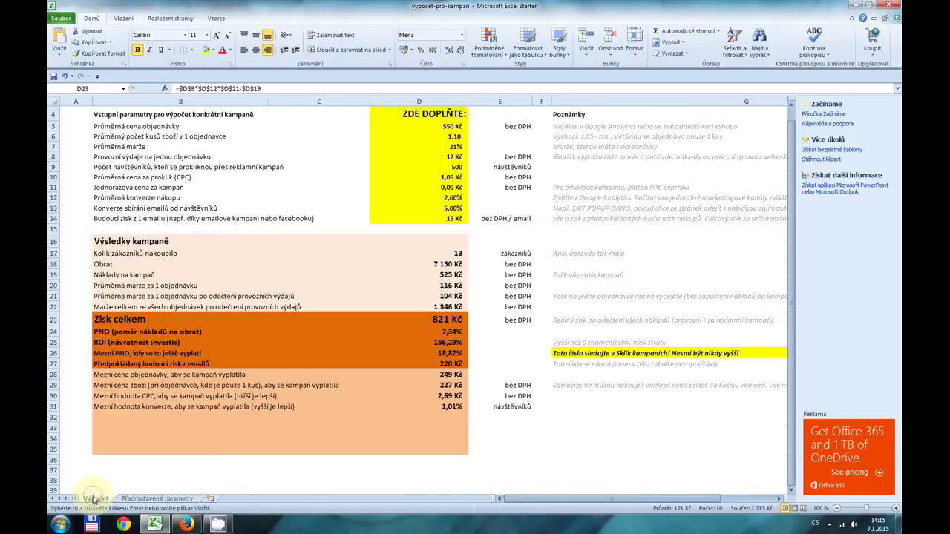
{"action": "left_click", "coordinate": [438, 127]}
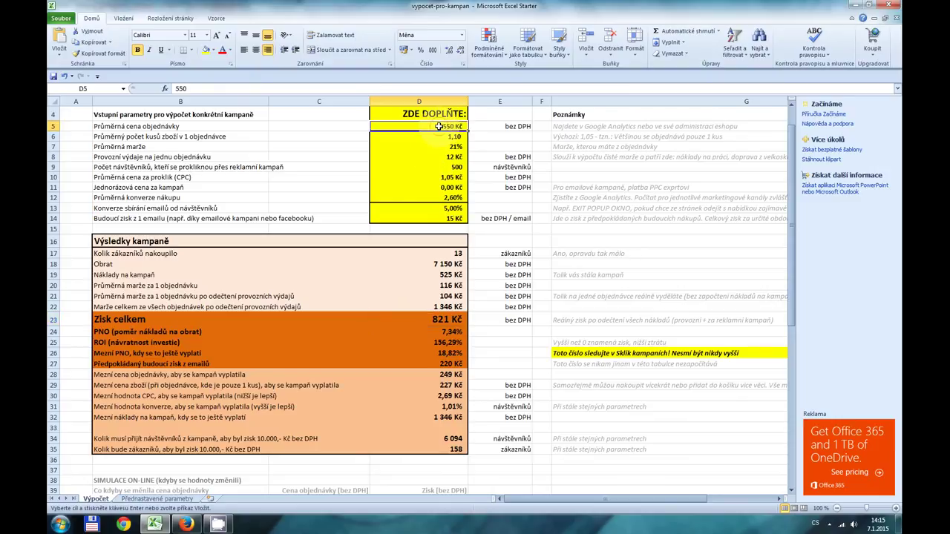
{"action": "key", "text": "ctrl+v"}
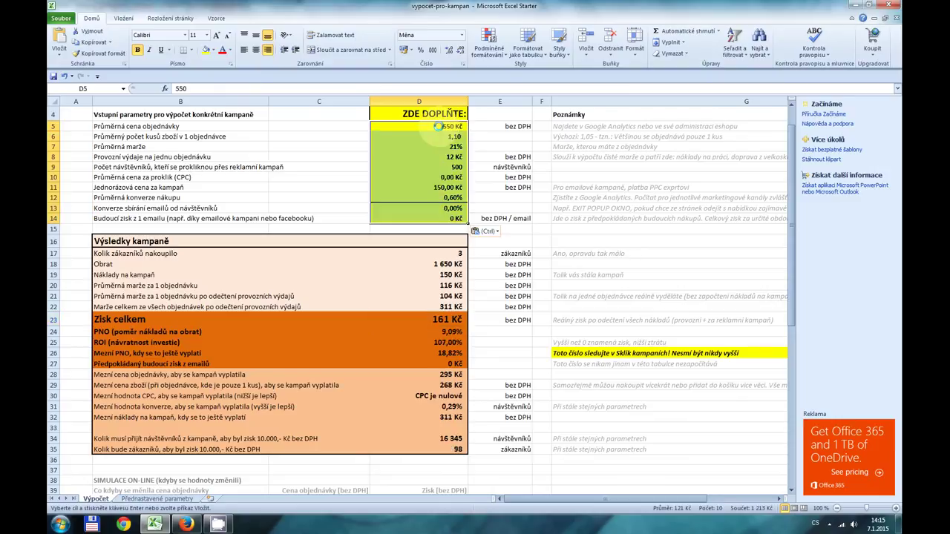
Step: Examine the email campaign's one-off price in D11 in relation to the number of visitors in D9
{"action": "left_click", "coordinate": [438, 127]}
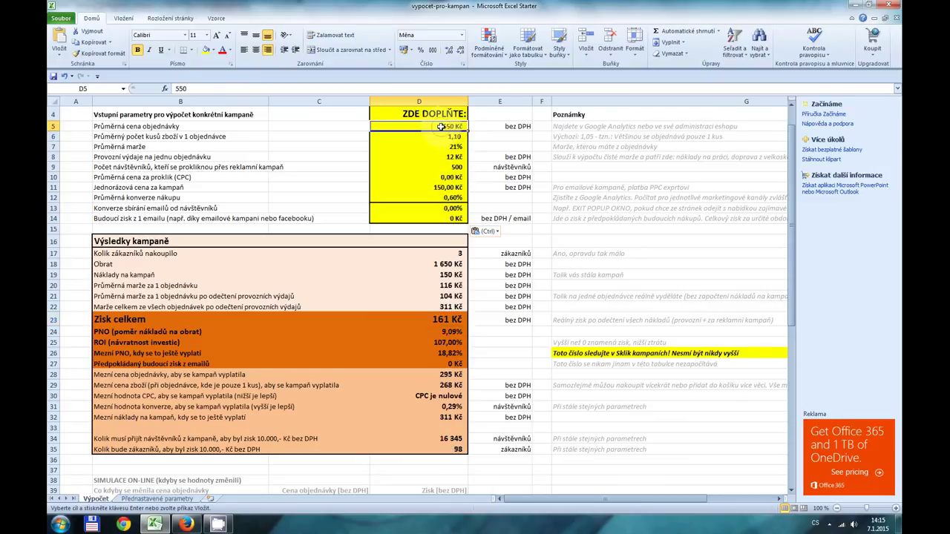
{"action": "left_click", "coordinate": [449, 188]}
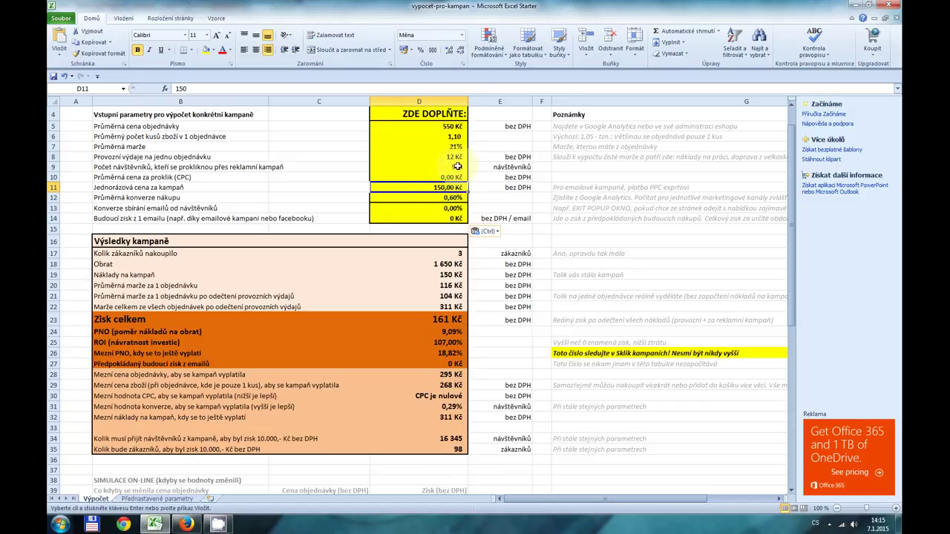
{"action": "left_click", "coordinate": [457, 166]}
{"action": "left_click", "coordinate": [448, 184]}
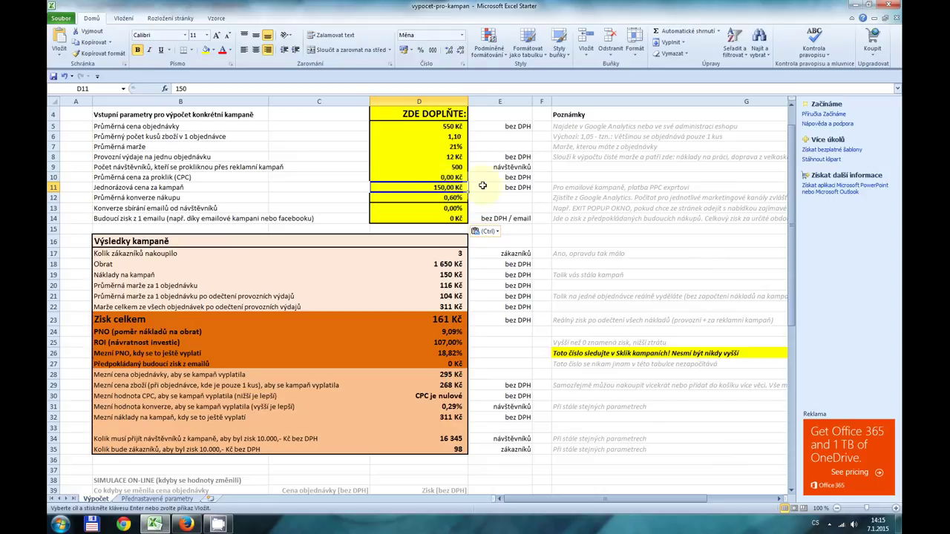
Step: Review the email campaign's order price, items per order, margin, operating costs, visitors, one-off price and purchase conversion in D5:D12
{"action": "left_click", "coordinate": [452, 126]}
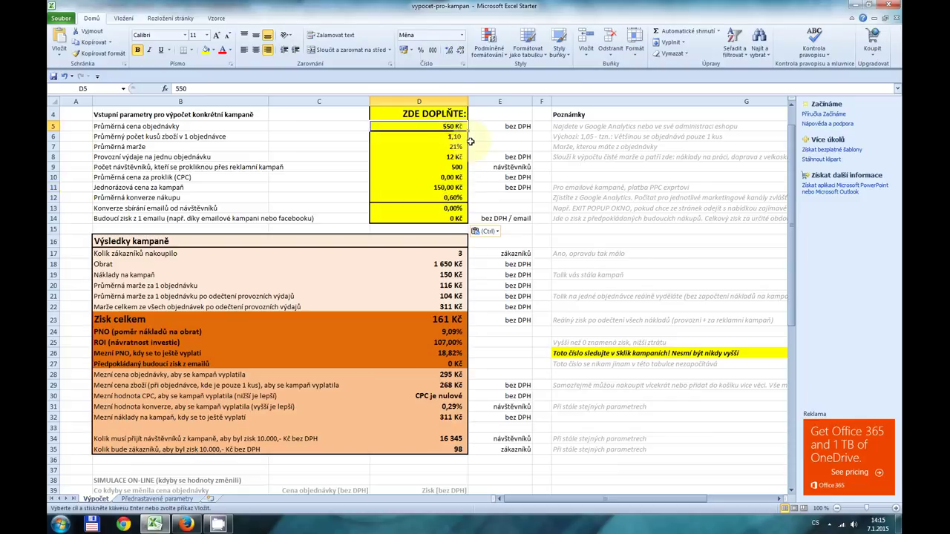
{"action": "left_click", "coordinate": [457, 139]}
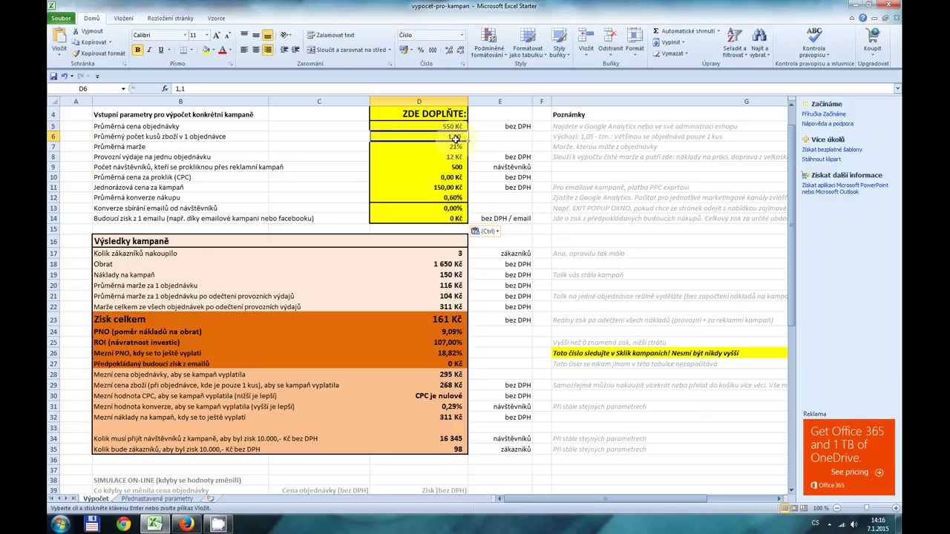
{"action": "left_click", "coordinate": [454, 146]}
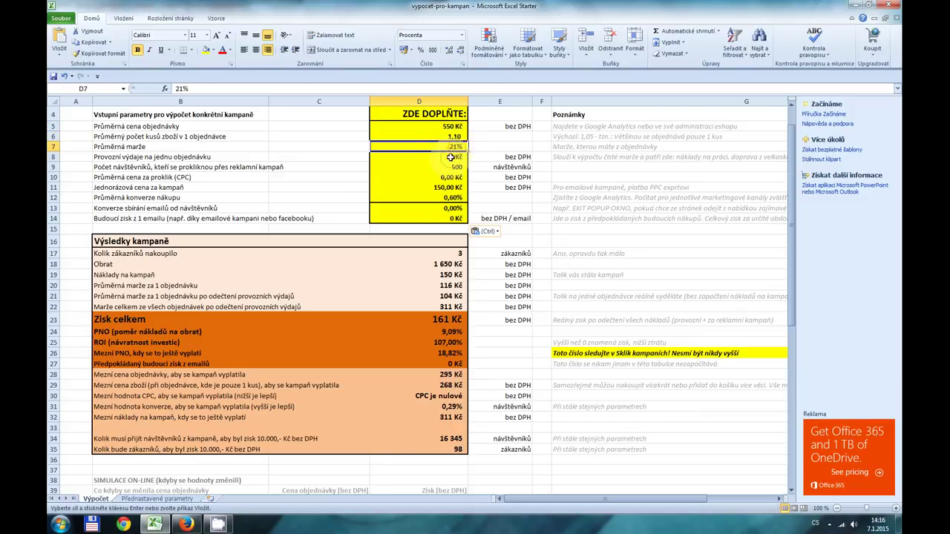
{"action": "left_click", "coordinate": [450, 157]}
{"action": "left_click", "coordinate": [457, 168]}
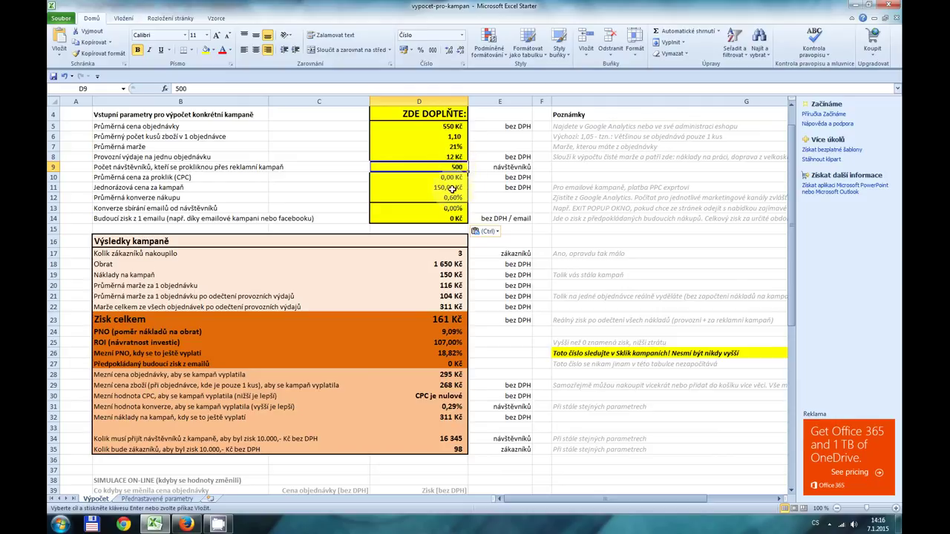
{"action": "left_click", "coordinate": [448, 188]}
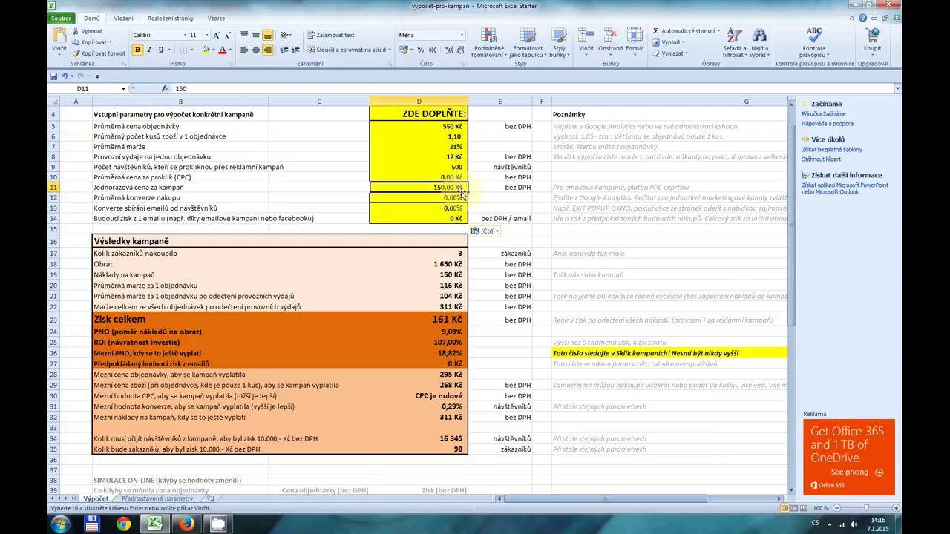
{"action": "left_click", "coordinate": [457, 198]}
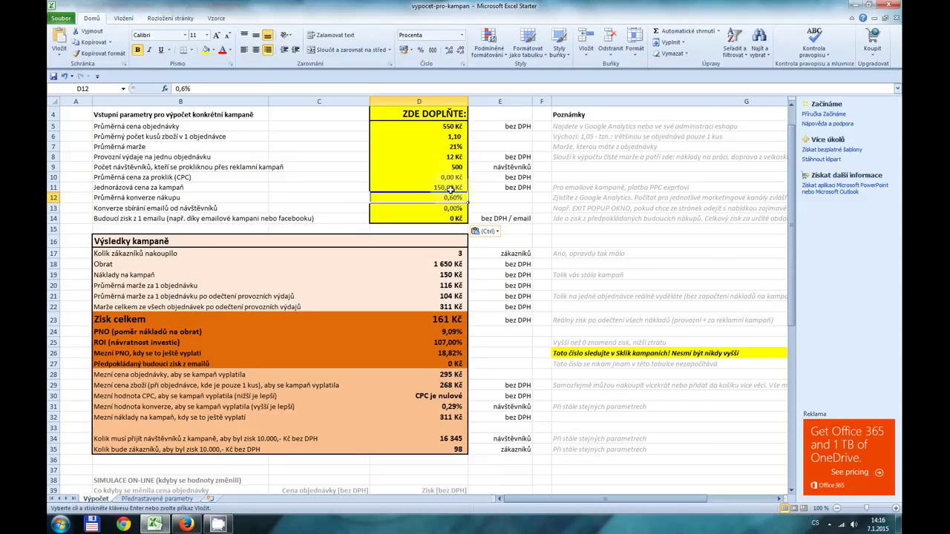
{"action": "left_click", "coordinate": [451, 189]}
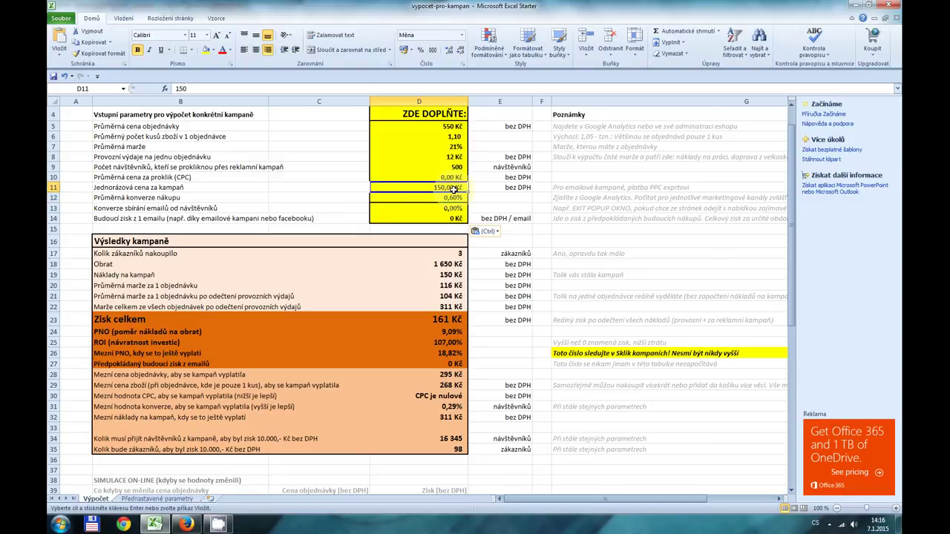
Step: Check the email campaign's customer count, turnover and campaign costs in D17:D19
{"action": "left_click", "coordinate": [458, 253]}
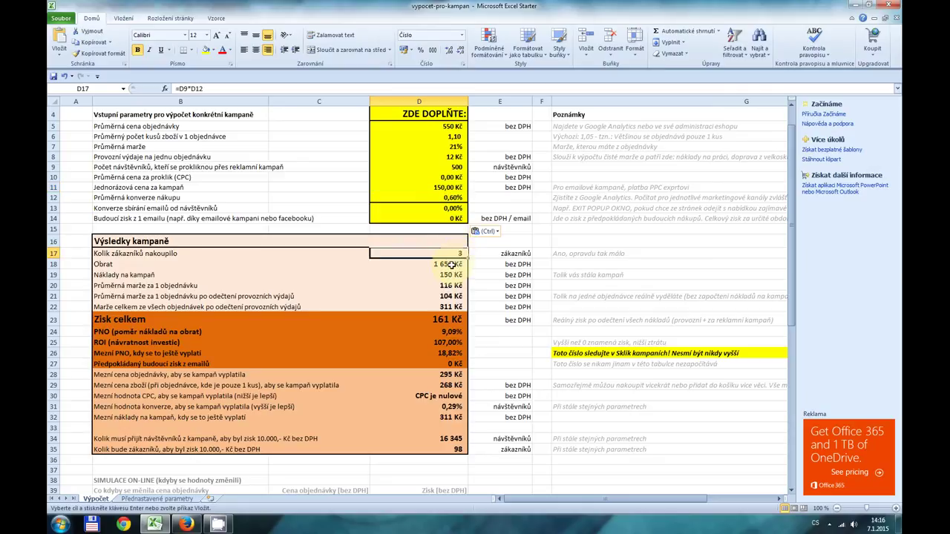
{"action": "left_click", "coordinate": [452, 264]}
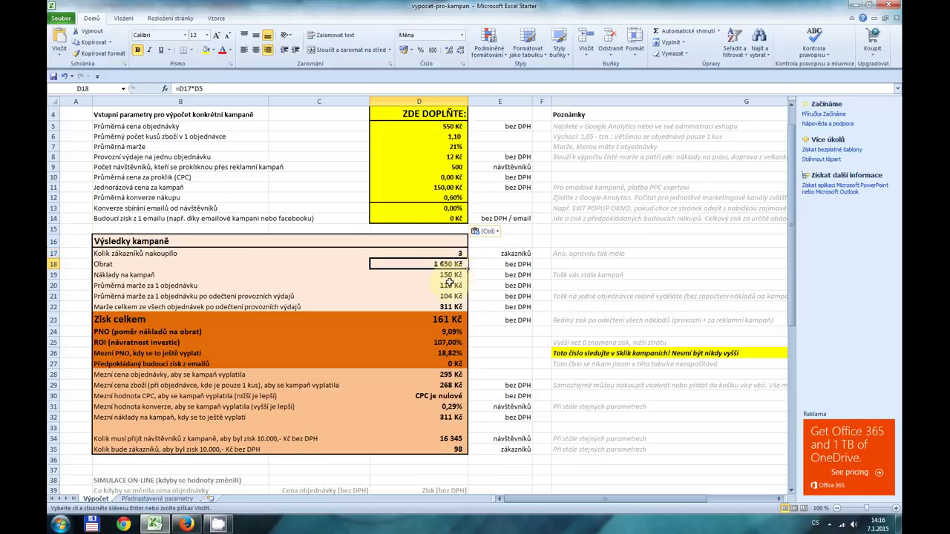
{"action": "left_click", "coordinate": [449, 276]}
Step: Review the email campaign's margins per order and total margin in D20:D22, along with the total profit in D23
{"action": "left_click", "coordinate": [451, 286]}
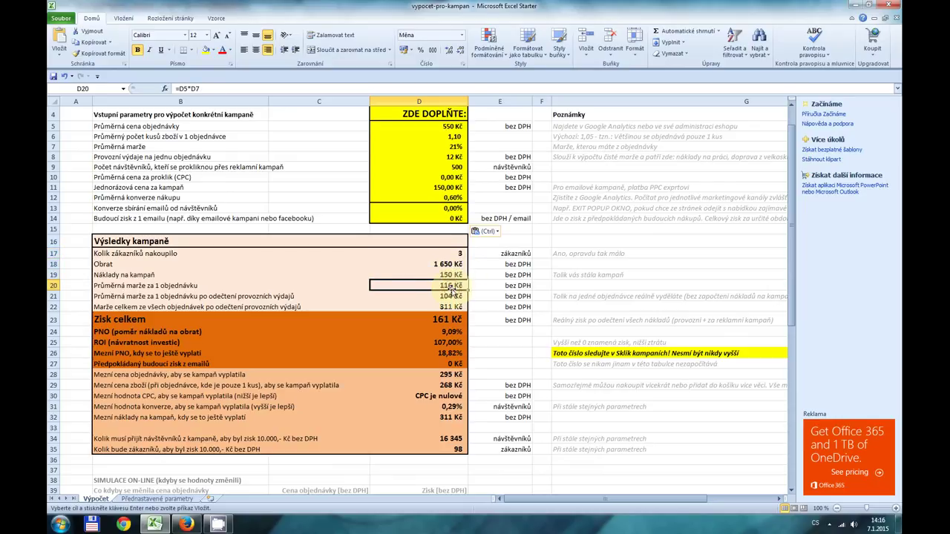
{"action": "left_click", "coordinate": [452, 296]}
{"action": "left_click", "coordinate": [450, 307]}
{"action": "left_click", "coordinate": [448, 320]}
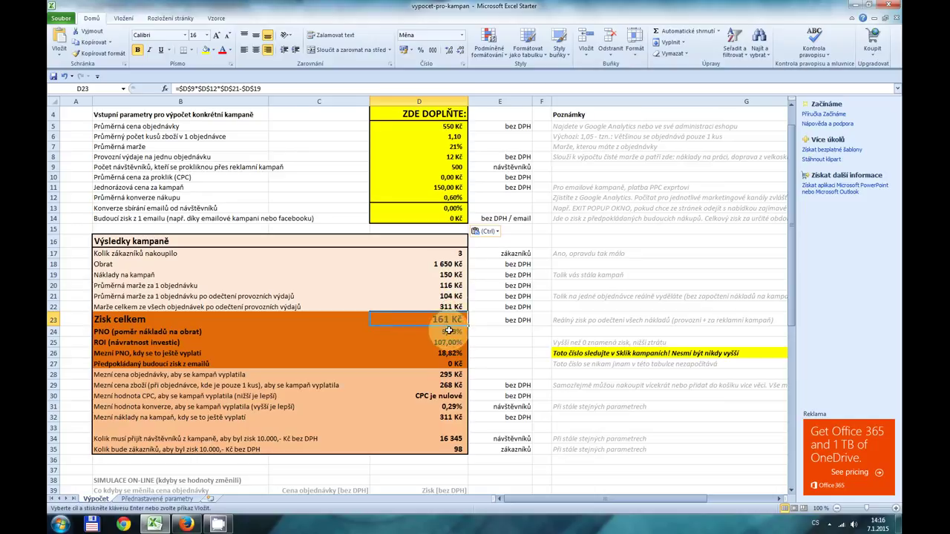
Step: Review the email campaign's PNO, ROI, break-even PNO and expected future profit from emails in D24:D27
{"action": "left_click", "coordinate": [449, 332]}
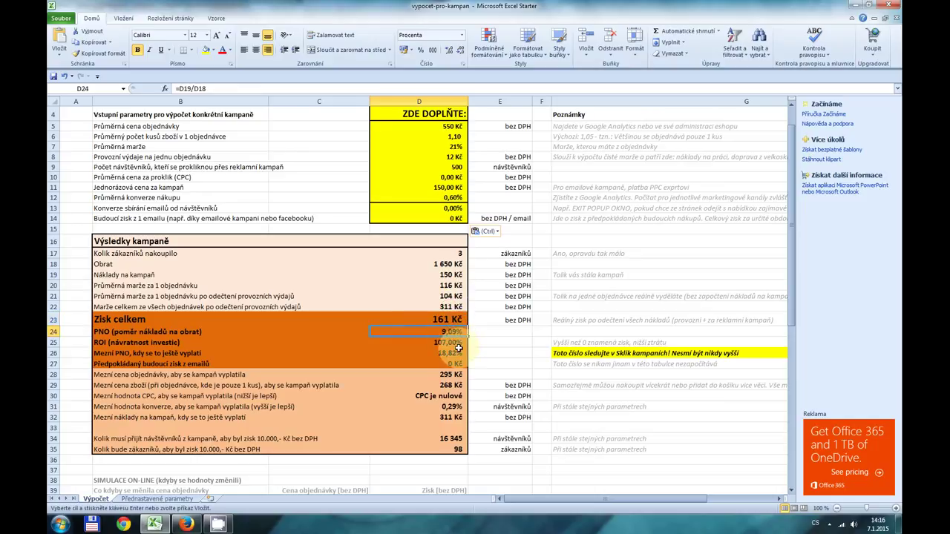
{"action": "left_click", "coordinate": [445, 344]}
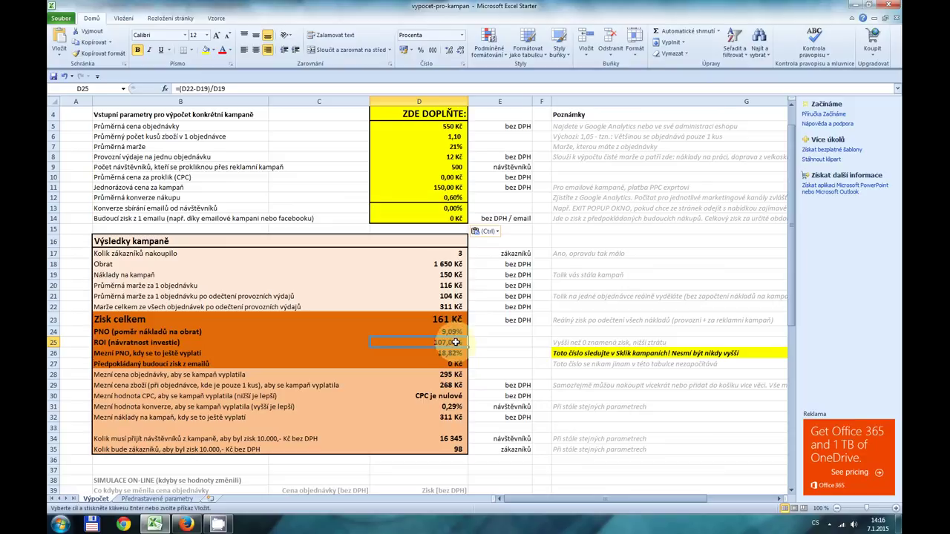
{"action": "left_click", "coordinate": [459, 353]}
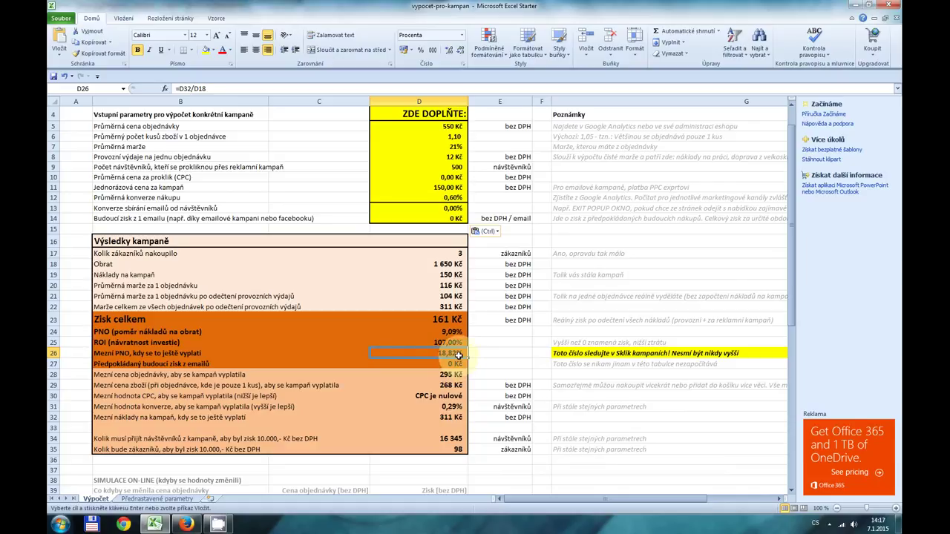
{"action": "left_click", "coordinate": [454, 365]}
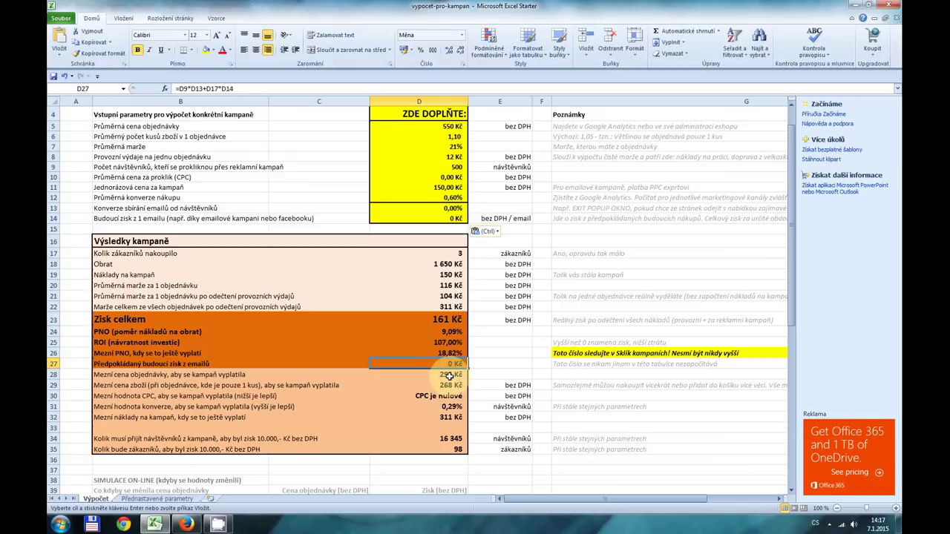
Step: Review the email campaign's break-even values in D28:D32 and the visitors and customers needed for a 10,000 Kč profit in D34:D35
{"action": "left_click", "coordinate": [446, 374]}
{"action": "left_click", "coordinate": [448, 385]}
{"action": "left_click", "coordinate": [454, 395]}
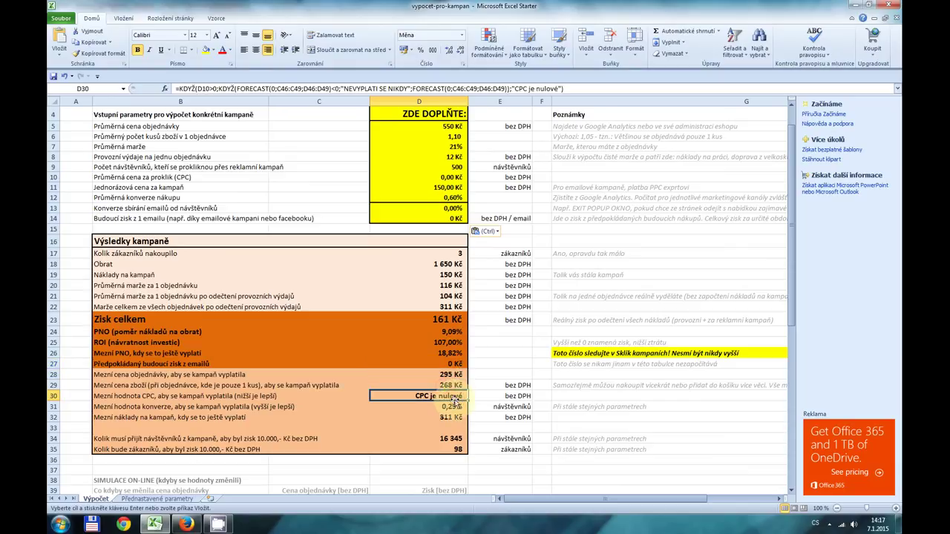
{"action": "left_click", "coordinate": [457, 406]}
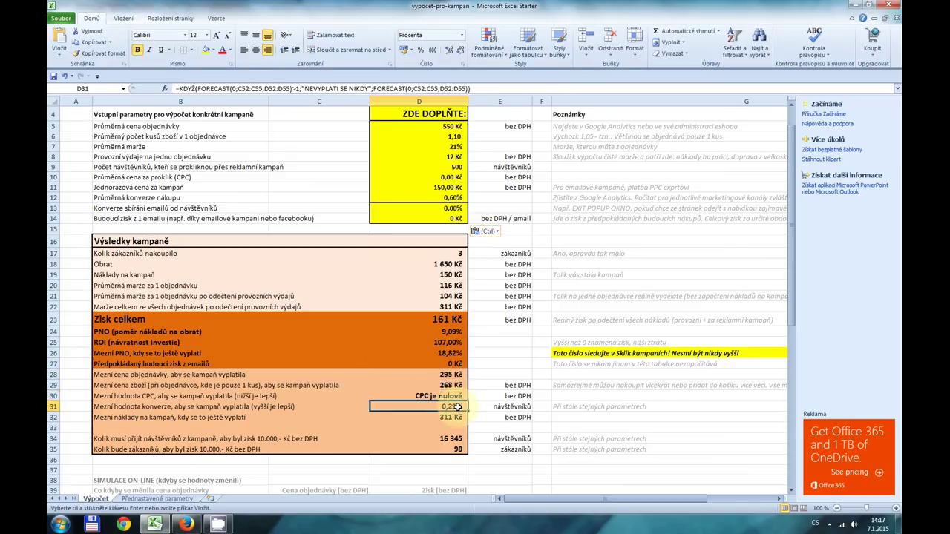
{"action": "left_click", "coordinate": [456, 420]}
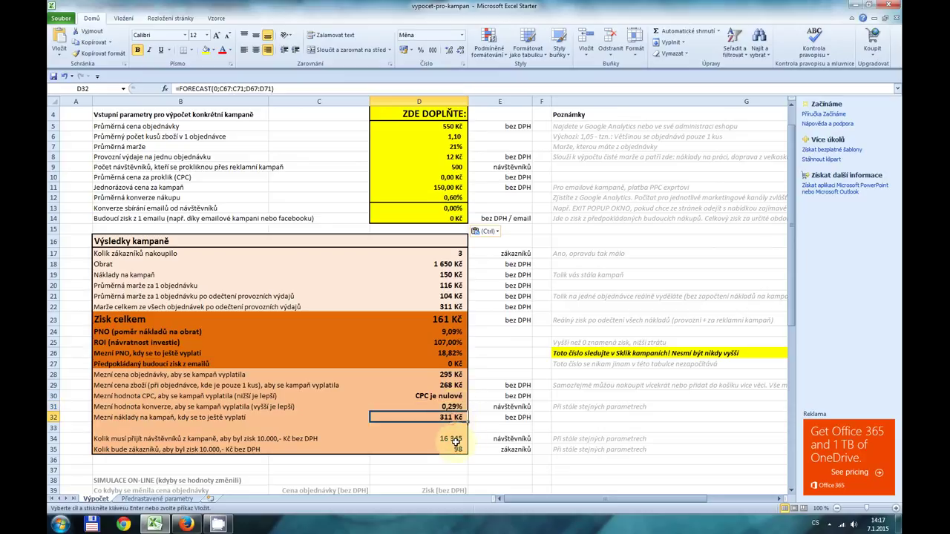
{"action": "left_click", "coordinate": [455, 438]}
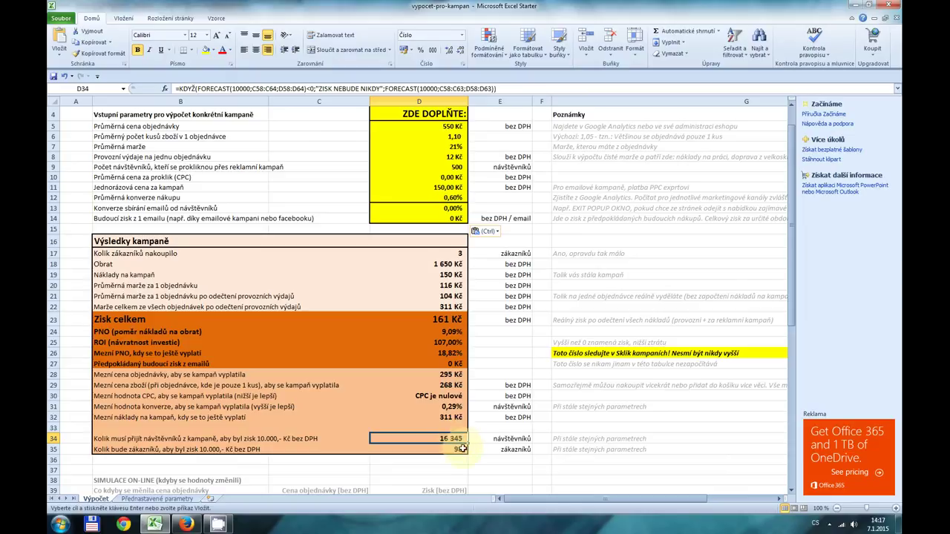
{"action": "left_click", "coordinate": [455, 451]}
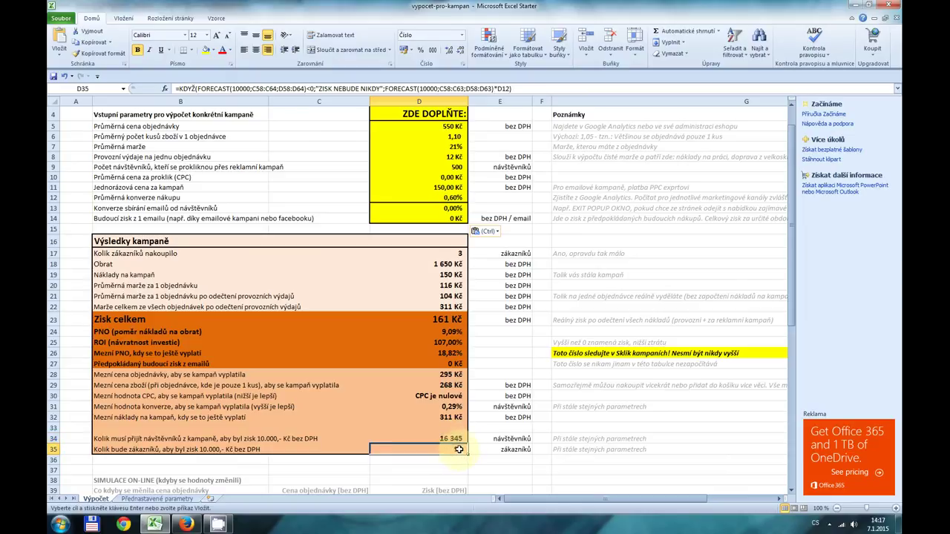
Step: Copy the preset parameters for selling expensive virtual products (I3:I12) from Přednastavené parametry into the Výpočet sheet's input cells starting at D5
{"action": "left_click", "coordinate": [178, 500]}
{"action": "left_click_drag", "start_coordinate": [742, 247], "coordinate": [742, 271]}
{"action": "key", "text": "ctrl+c"}
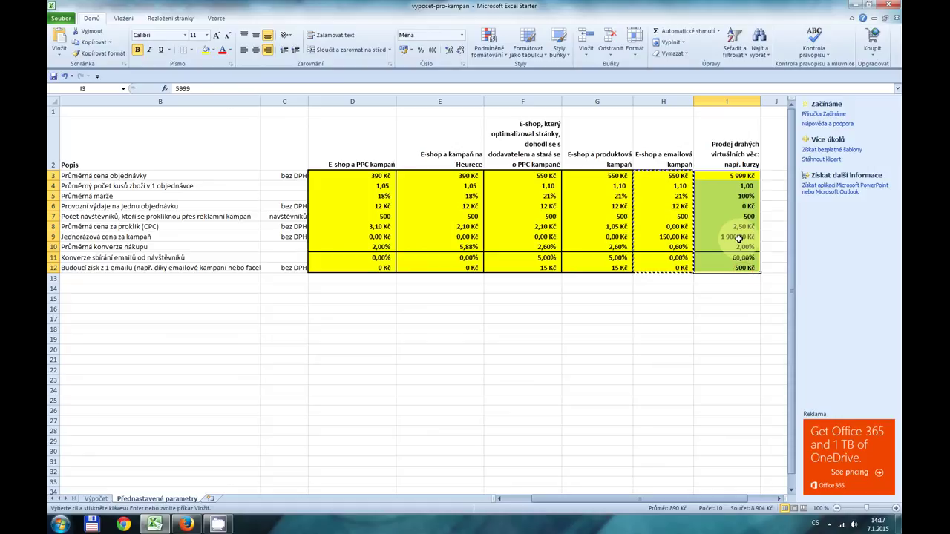
{"action": "right_click", "coordinate": [738, 192]}
{"action": "left_click", "coordinate": [770, 217]}
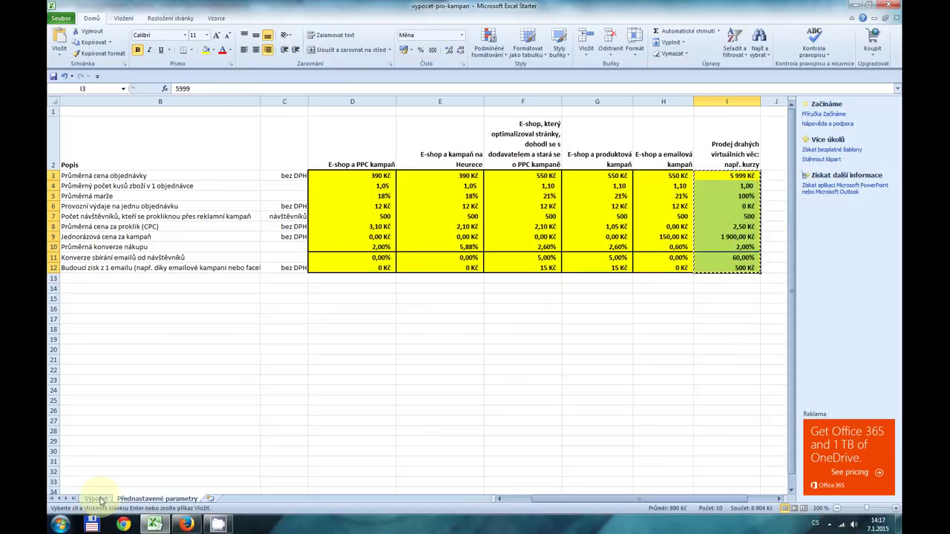
{"action": "left_click", "coordinate": [96, 499]}
{"action": "left_click", "coordinate": [446, 128]}
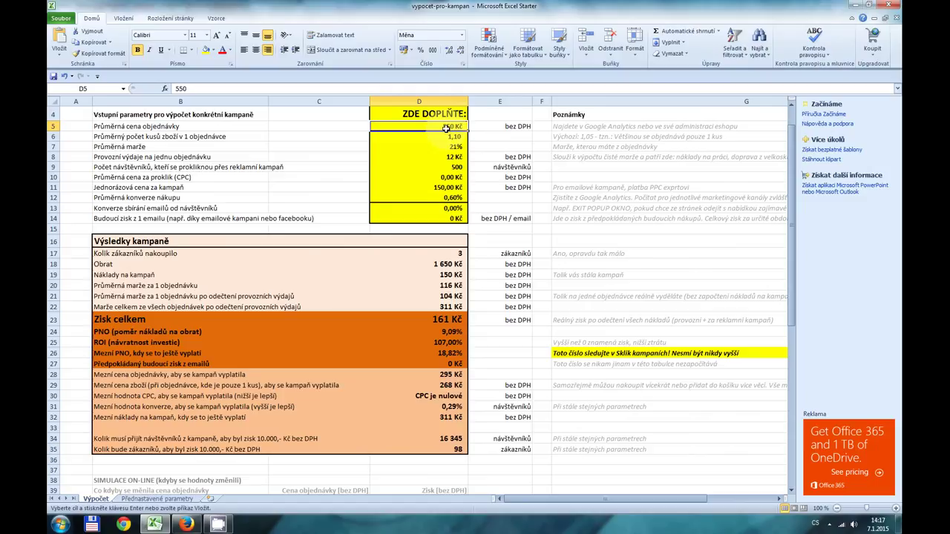
{"action": "key", "text": "ctrl+v"}
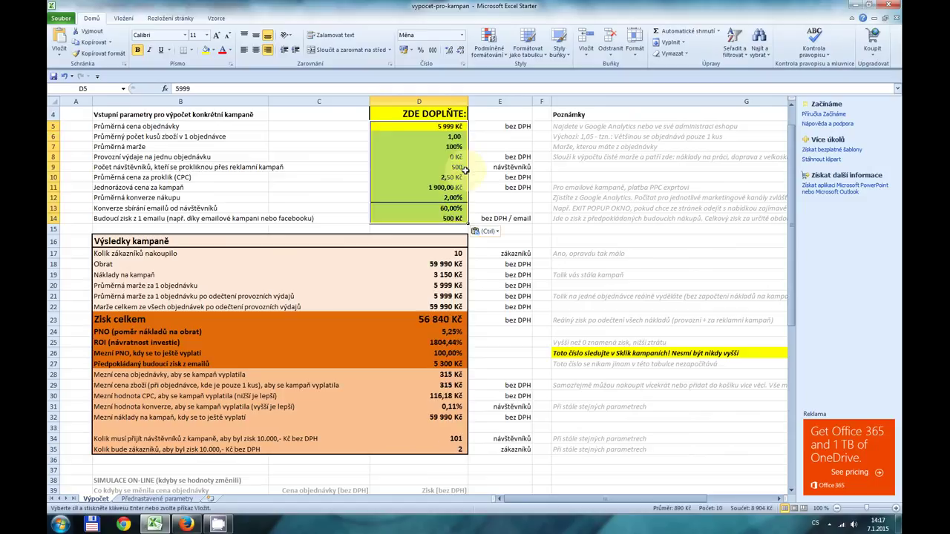
Step: Review the virtual product campaign's order price, items per order, margin and operating costs in D5:D8
{"action": "left_click", "coordinate": [453, 126]}
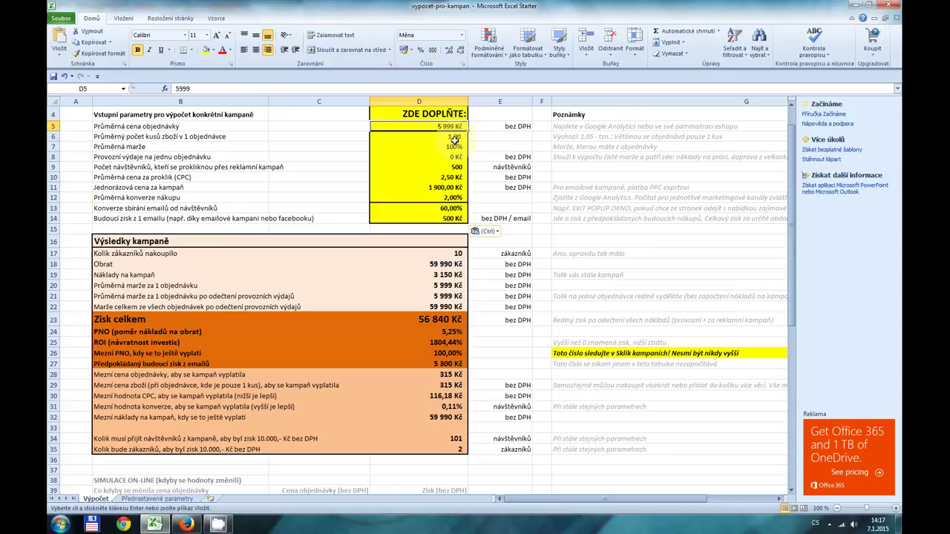
{"action": "left_click", "coordinate": [454, 136]}
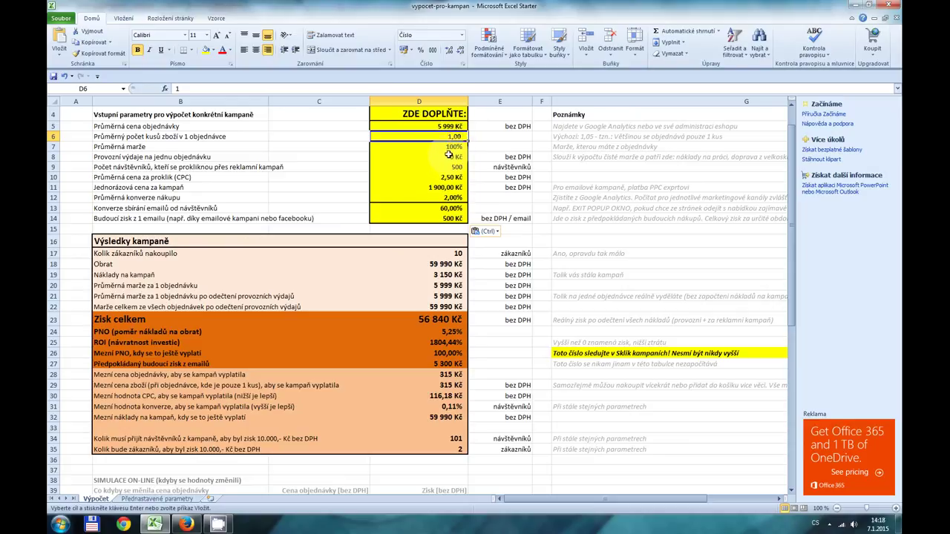
{"action": "left_click", "coordinate": [454, 146]}
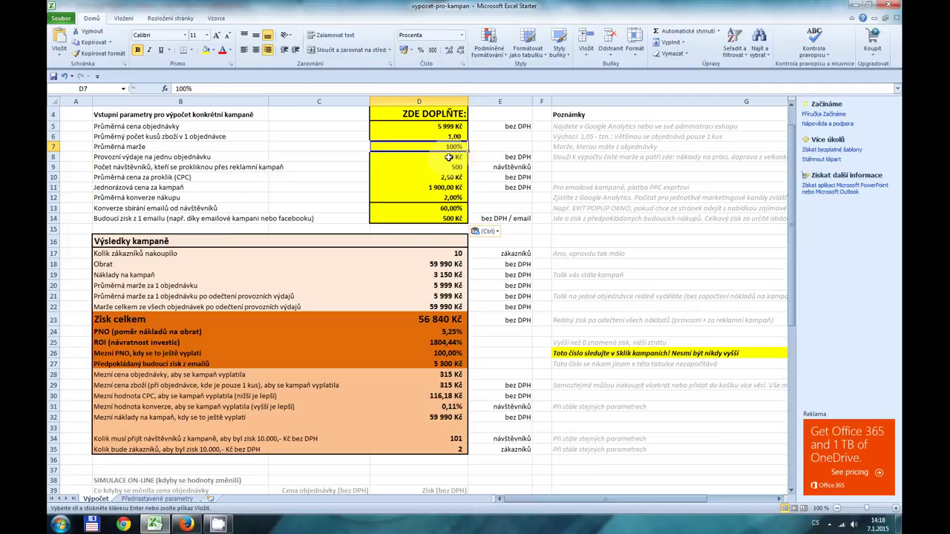
{"action": "left_click", "coordinate": [456, 157]}
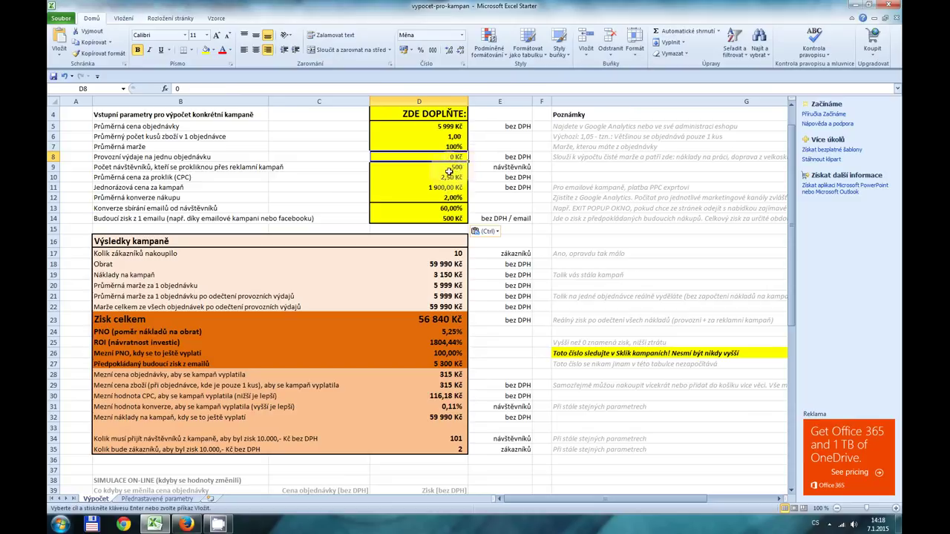
Step: Review the virtual product campaign's visitors, CPC, one-off price, purchase conversion, email collection rate and future profit per email in D9:D14
{"action": "left_click", "coordinate": [445, 169]}
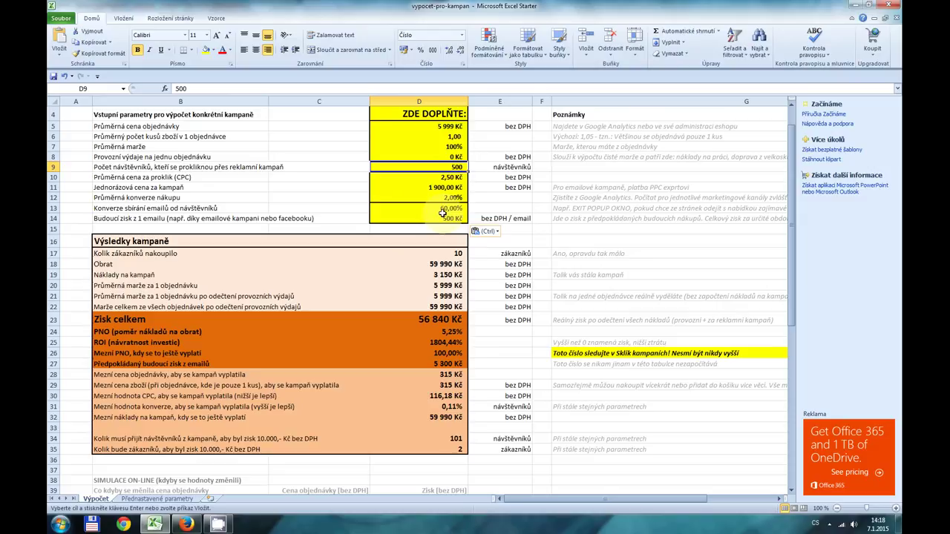
{"action": "left_click", "coordinate": [450, 178]}
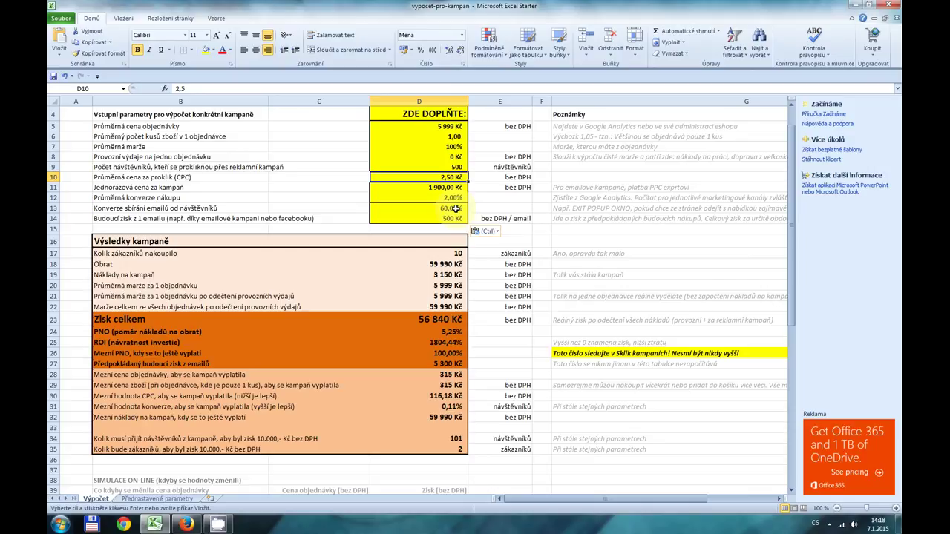
{"action": "left_click", "coordinate": [446, 187]}
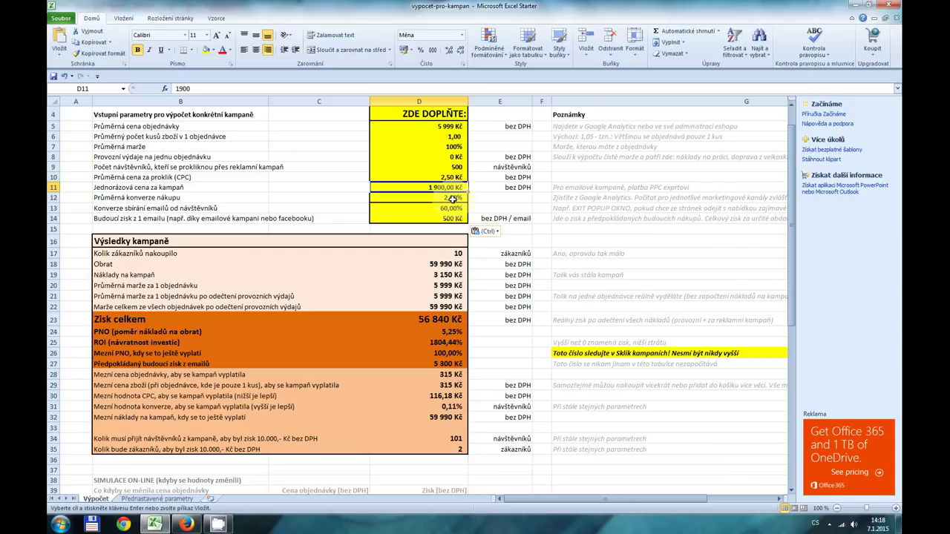
{"action": "left_click", "coordinate": [452, 199]}
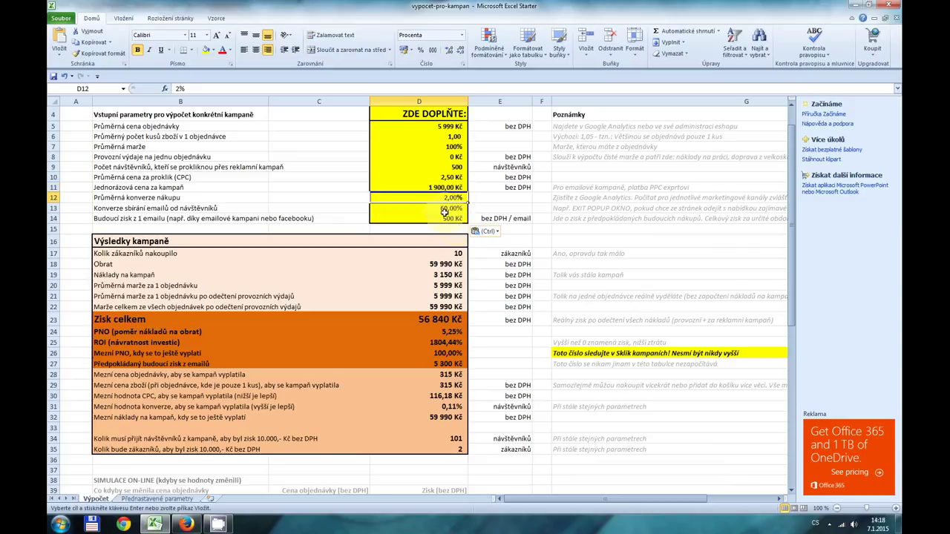
{"action": "left_click", "coordinate": [448, 208]}
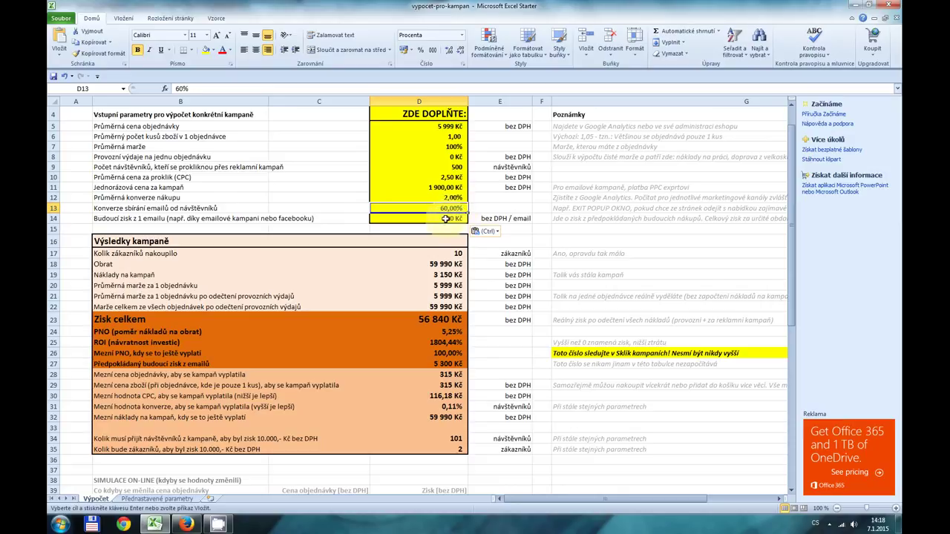
{"action": "left_click", "coordinate": [445, 218]}
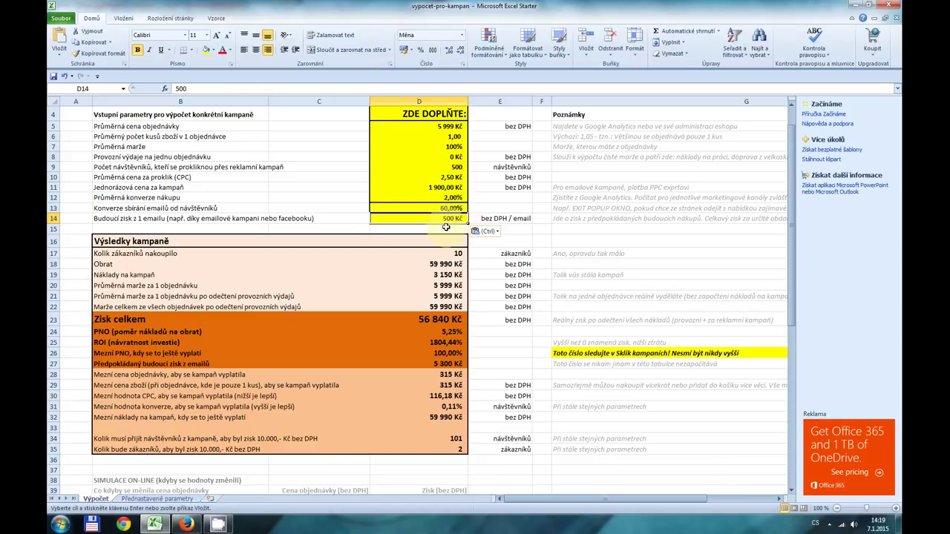
Step: Check the customer count in D17 against D9 and D12, and the turnover in D18 against D17 and D5
{"action": "left_click", "coordinate": [454, 254]}
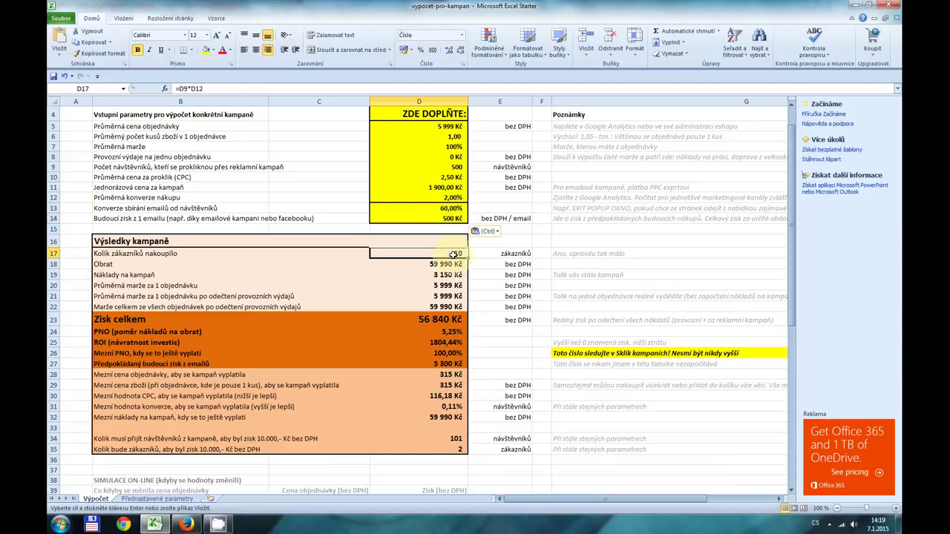
{"action": "left_click", "coordinate": [447, 198]}
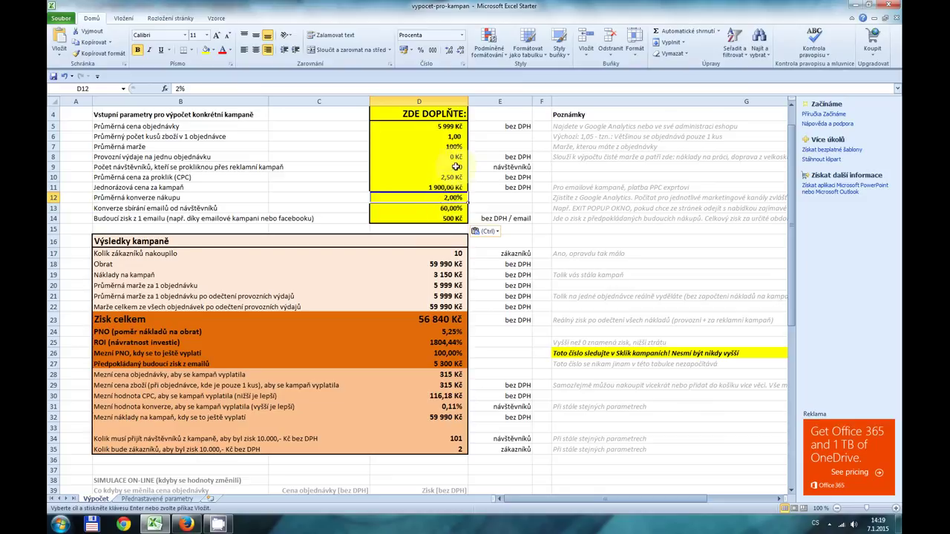
{"action": "left_click", "coordinate": [454, 167]}
{"action": "left_click", "coordinate": [451, 255]}
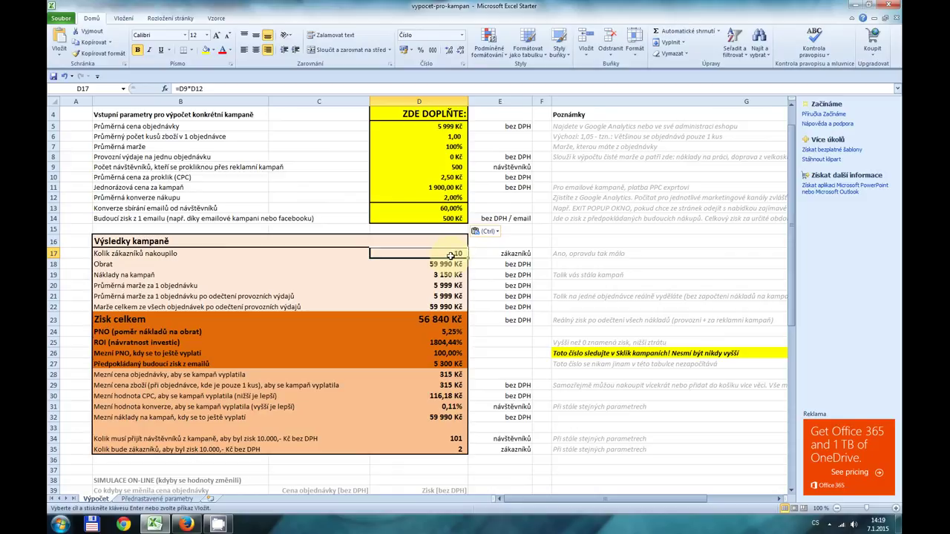
{"action": "left_click", "coordinate": [459, 265]}
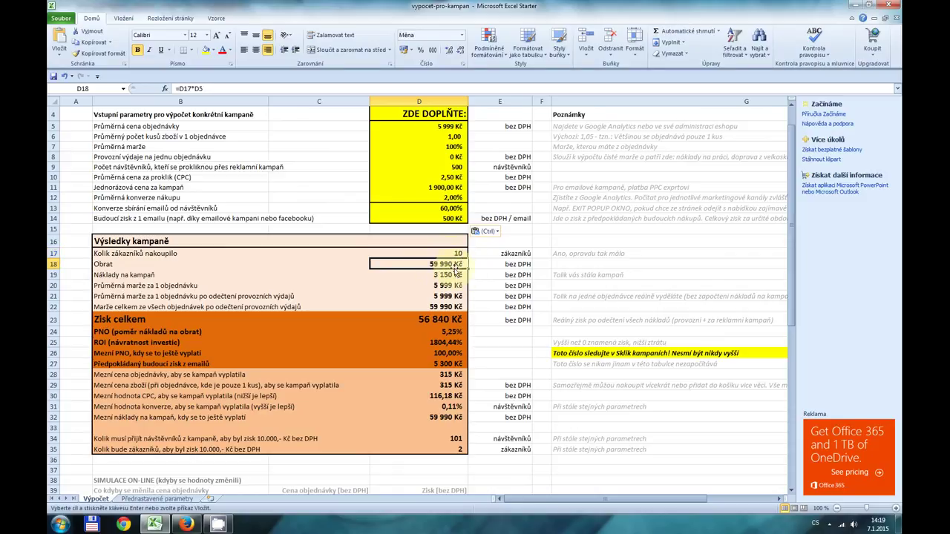
{"action": "left_click", "coordinate": [454, 251]}
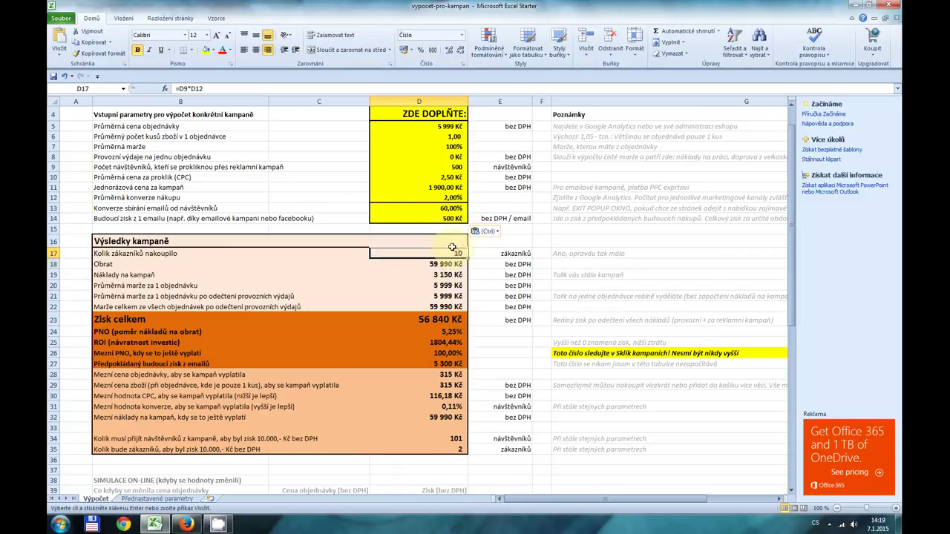
{"action": "left_click", "coordinate": [444, 128]}
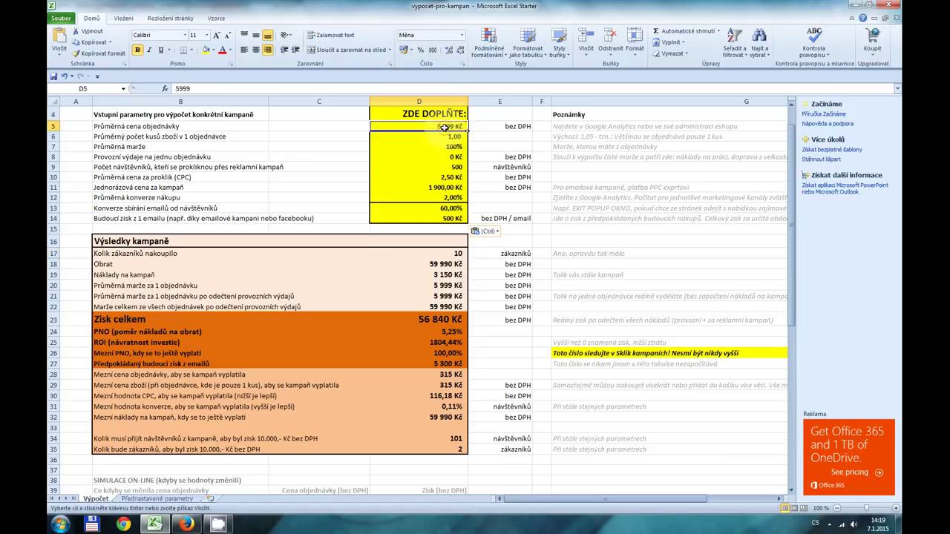
Step: Check the campaign costs in D19 against the visitors, CPC and one-off price in D9:D11
{"action": "left_click", "coordinate": [448, 276]}
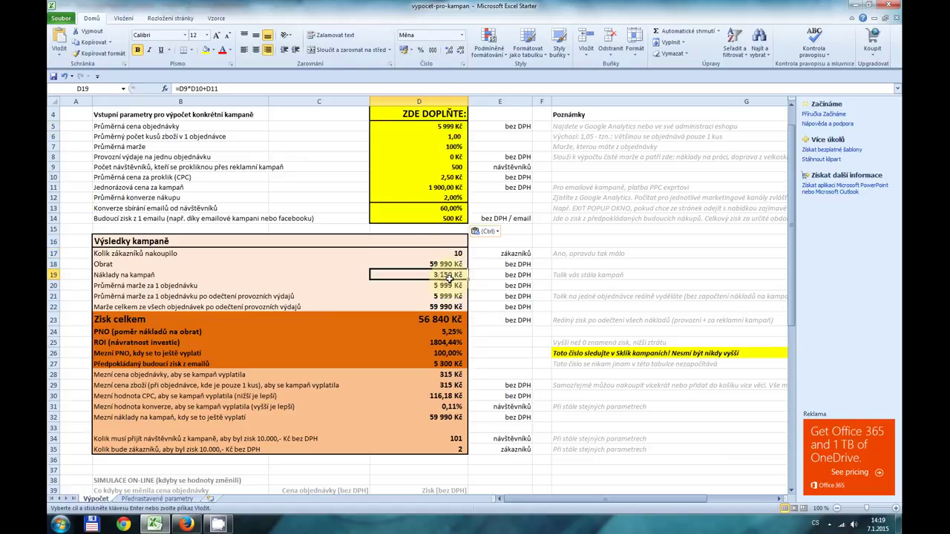
{"action": "left_click", "coordinate": [459, 166]}
{"action": "left_click", "coordinate": [455, 178]}
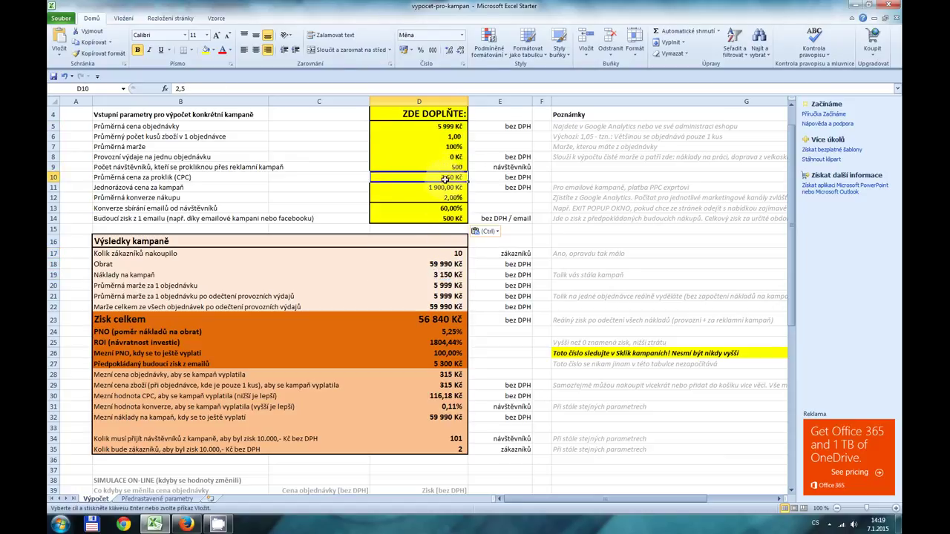
{"action": "left_click", "coordinate": [456, 187]}
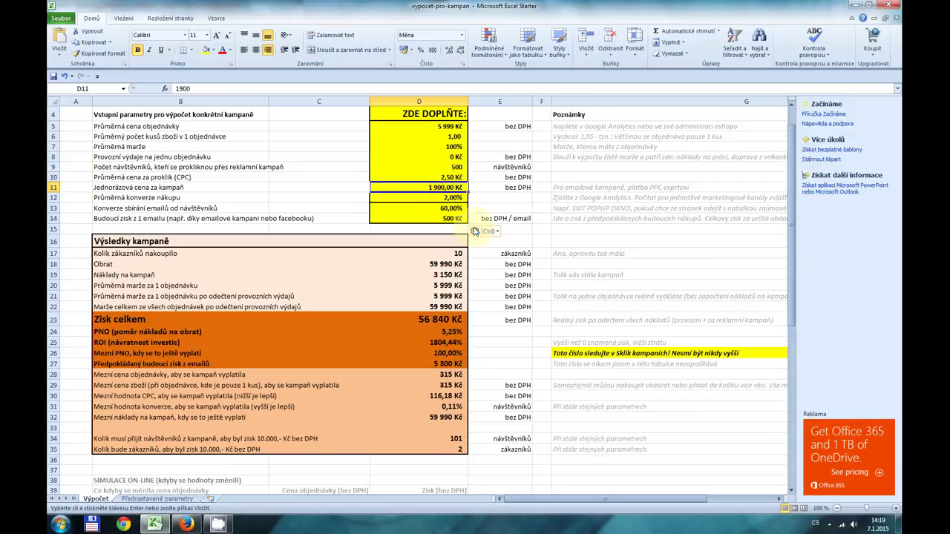
{"action": "left_click", "coordinate": [443, 275]}
Step: Review the virtual product campaign's margins per order and total margin after operating costs in D20:D22
{"action": "left_click", "coordinate": [440, 286]}
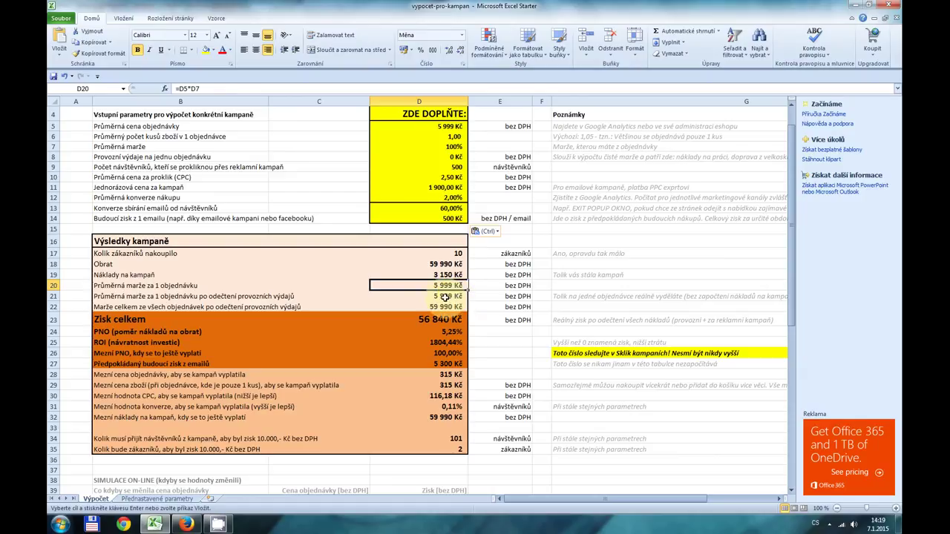
{"action": "left_click", "coordinate": [444, 297]}
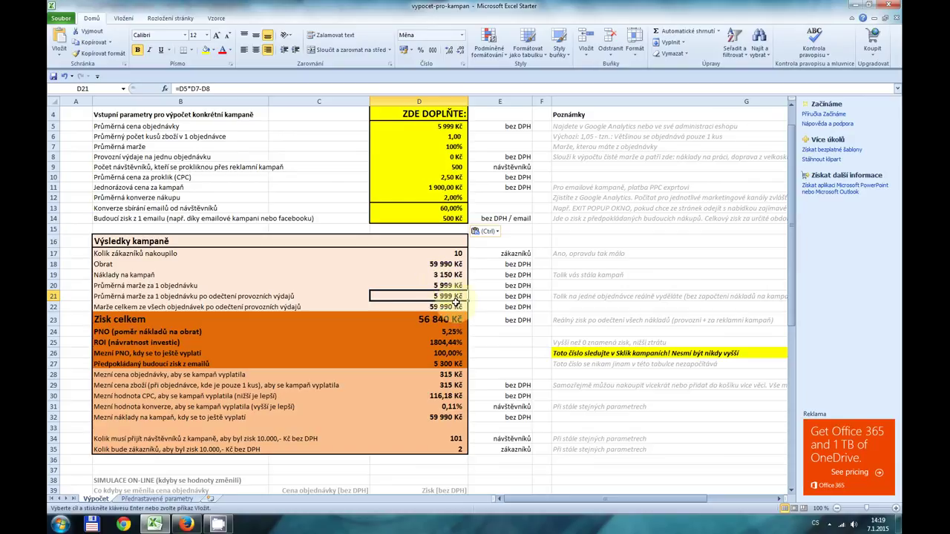
{"action": "left_click", "coordinate": [449, 306]}
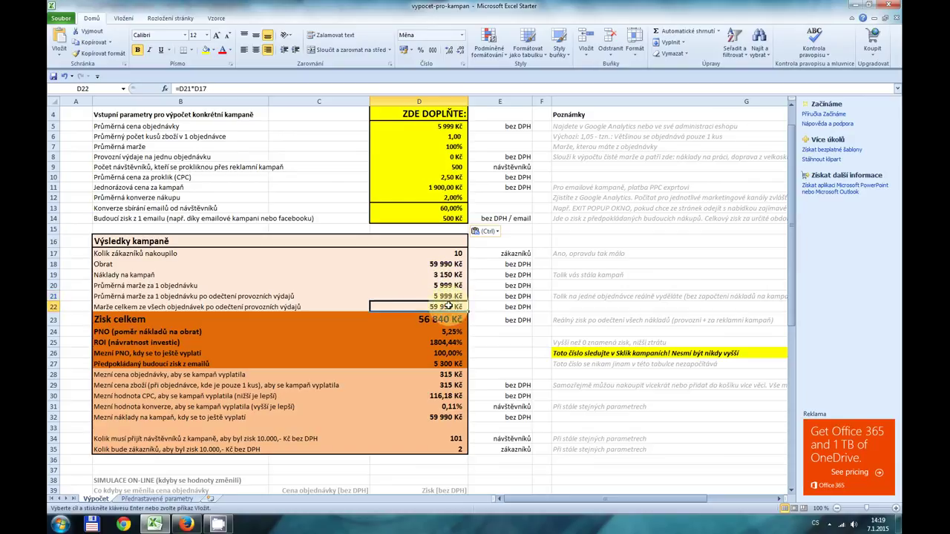
Step: Compare turnover in D18 with total margin in D22, and review total profit, PNO, ROI and break-even PNO in D23:D26
{"action": "left_click", "coordinate": [435, 265]}
{"action": "left_click", "coordinate": [444, 307]}
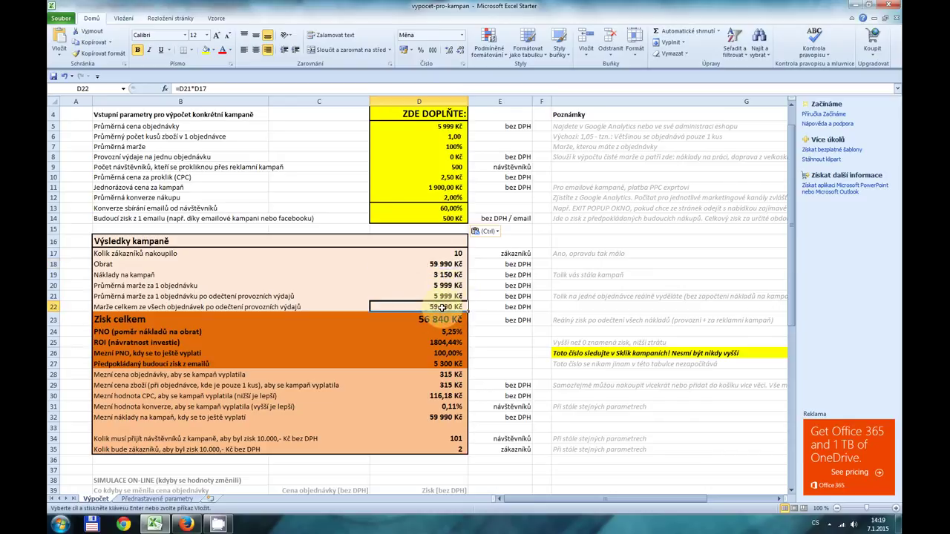
{"action": "left_click", "coordinate": [439, 319]}
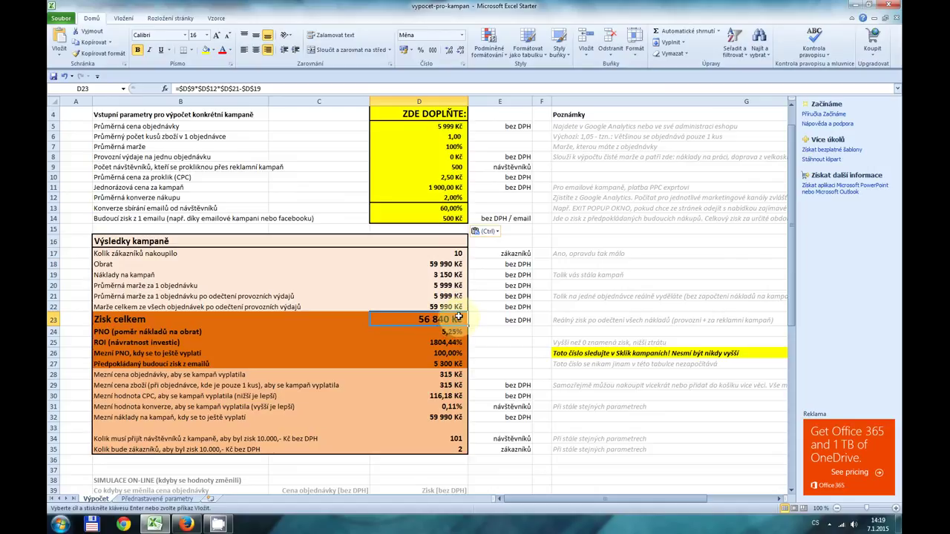
{"action": "left_click", "coordinate": [444, 332]}
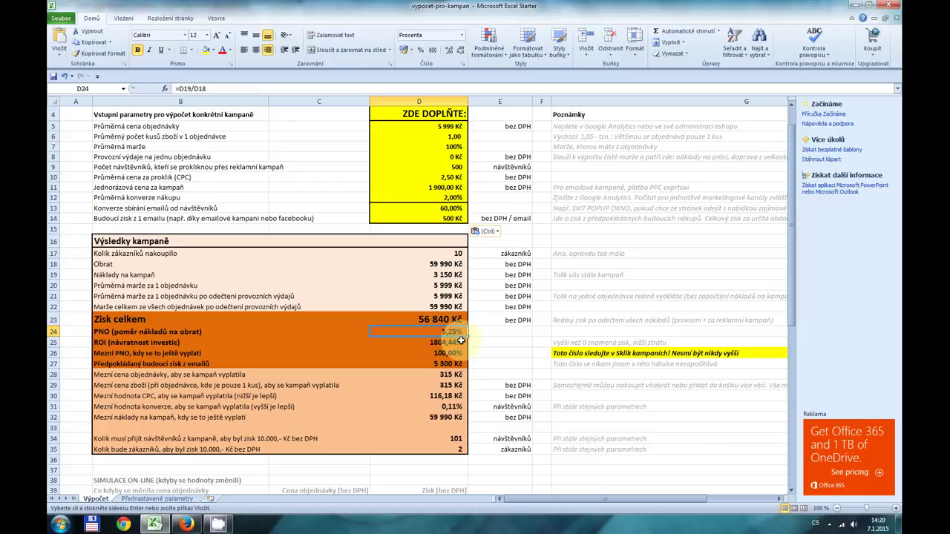
{"action": "left_click", "coordinate": [461, 342]}
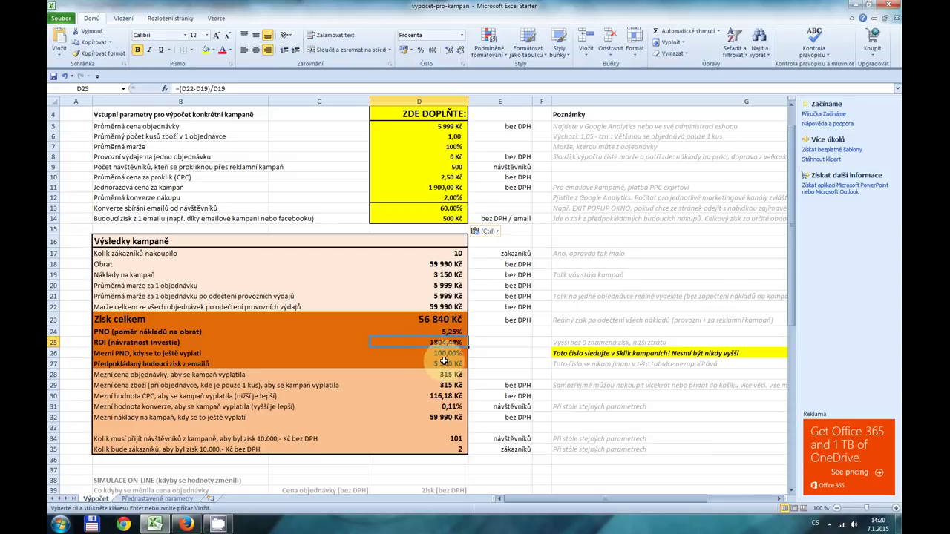
{"action": "left_click", "coordinate": [437, 353]}
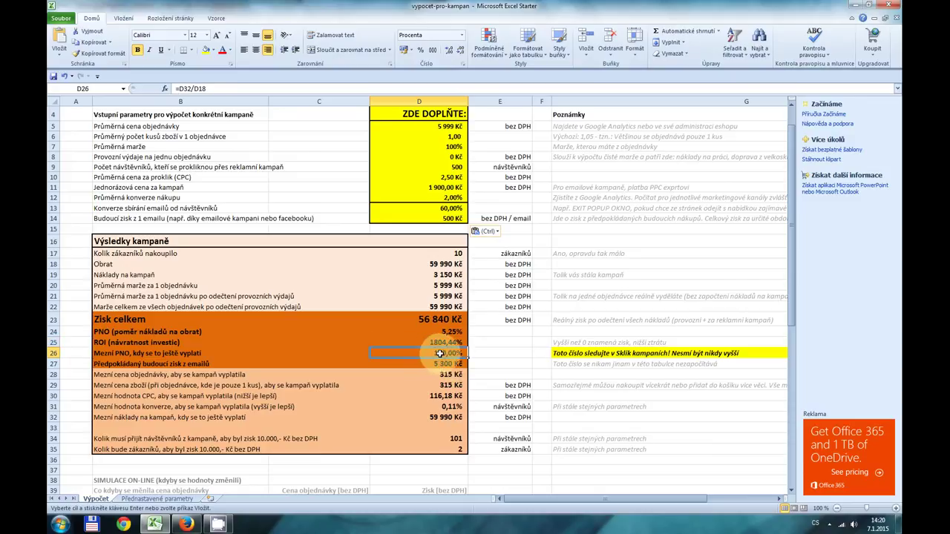
Step: Check the expected future email profit in D27 against the visitors in D9, email collection rate in D13 and profit per email in D14
{"action": "left_click", "coordinate": [443, 364]}
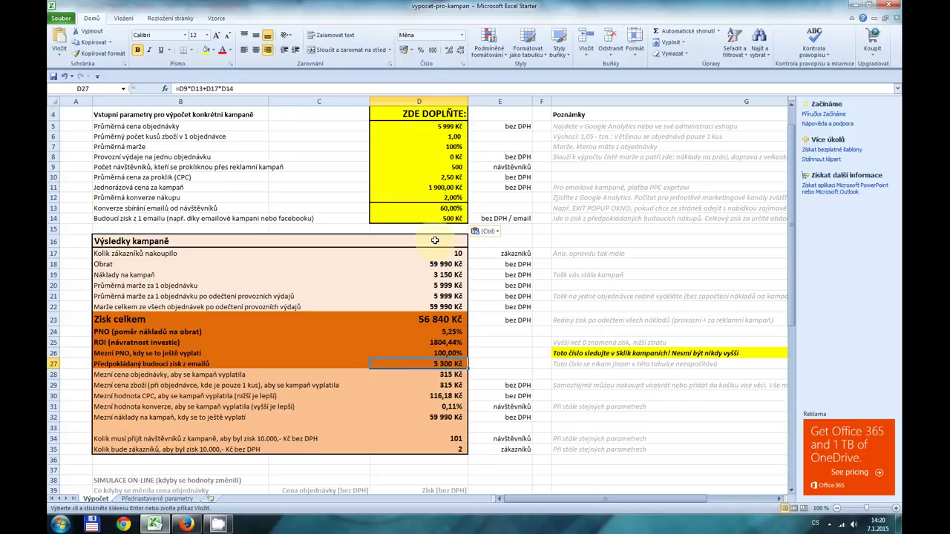
{"action": "left_click", "coordinate": [449, 209]}
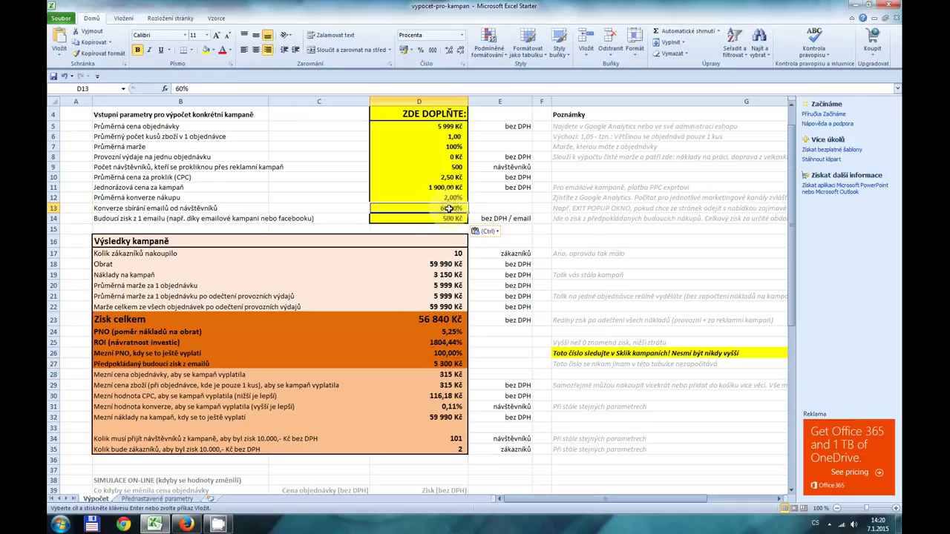
{"action": "left_click", "coordinate": [455, 167]}
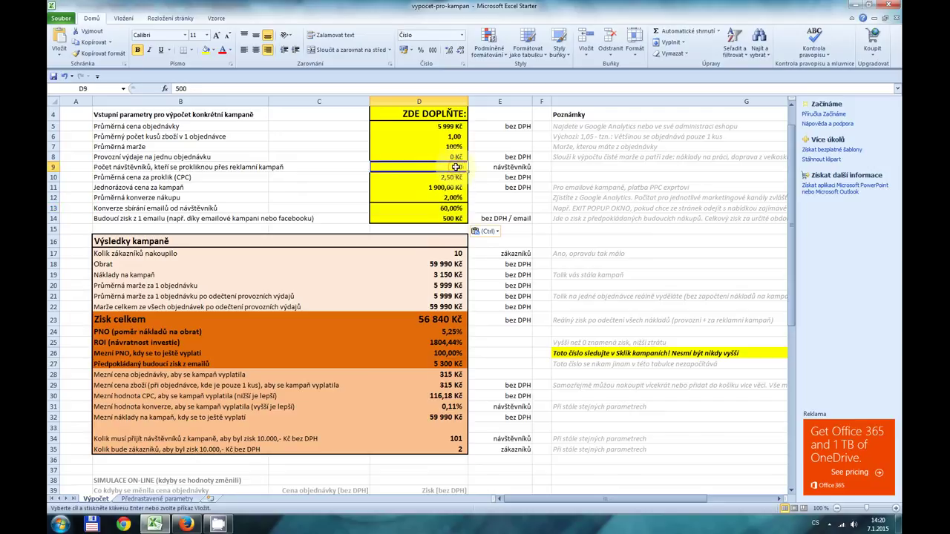
{"action": "left_click", "coordinate": [441, 210]}
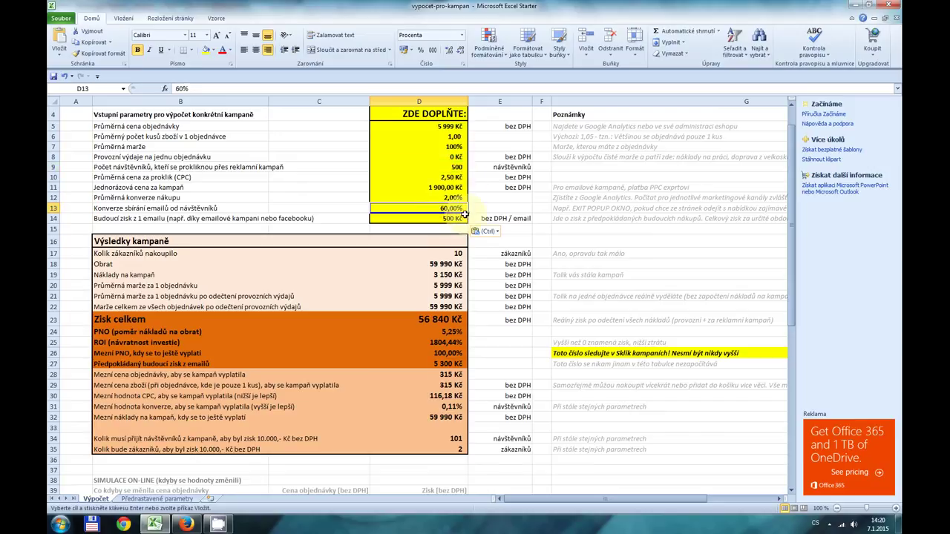
{"action": "left_click", "coordinate": [444, 219]}
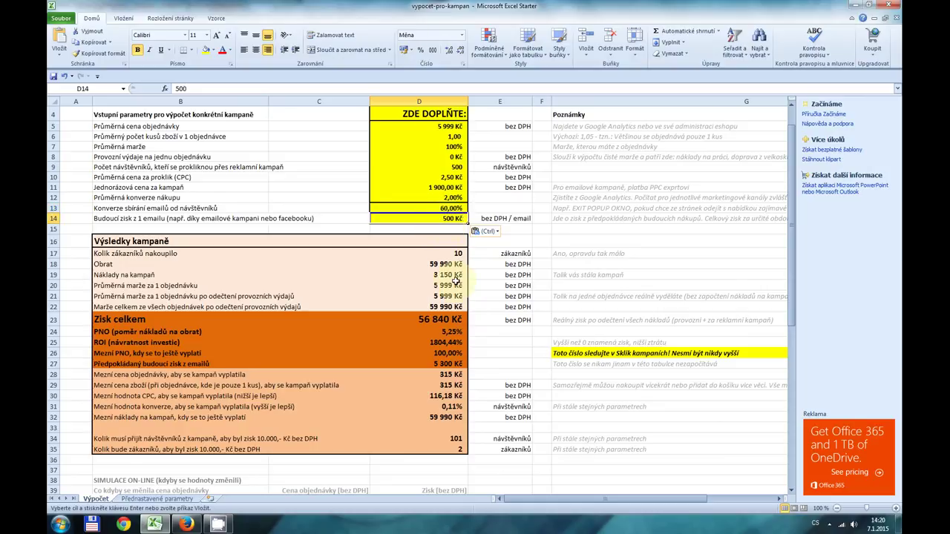
{"action": "left_click", "coordinate": [463, 364]}
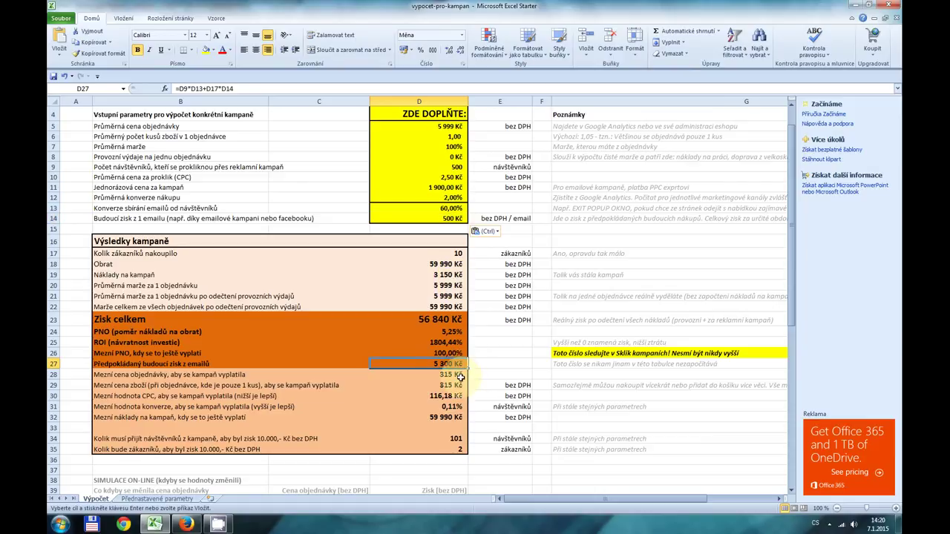
Step: Review the break-even order price, item price, CPC, conversion and campaign costs in D28:D32
{"action": "left_click", "coordinate": [461, 376]}
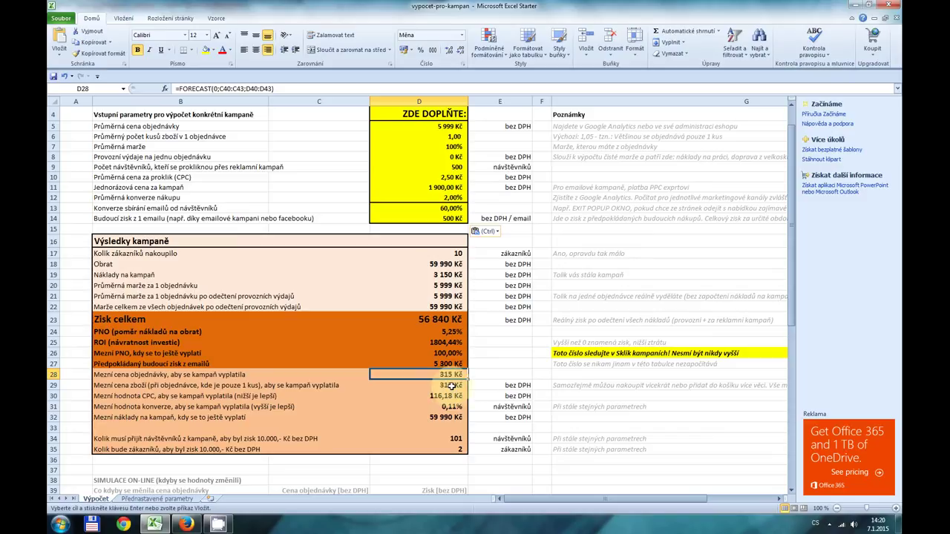
{"action": "left_click", "coordinate": [451, 385]}
{"action": "left_click", "coordinate": [457, 396]}
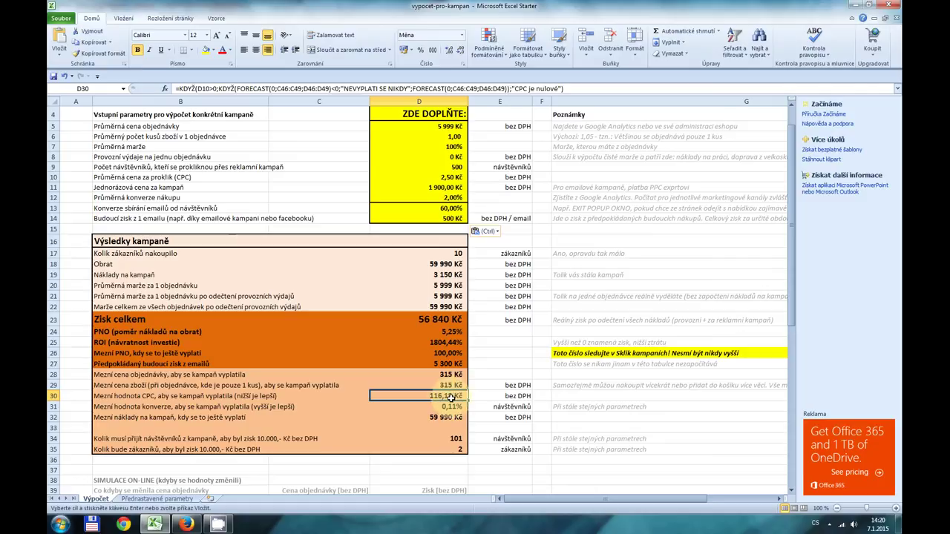
{"action": "left_click", "coordinate": [452, 407]}
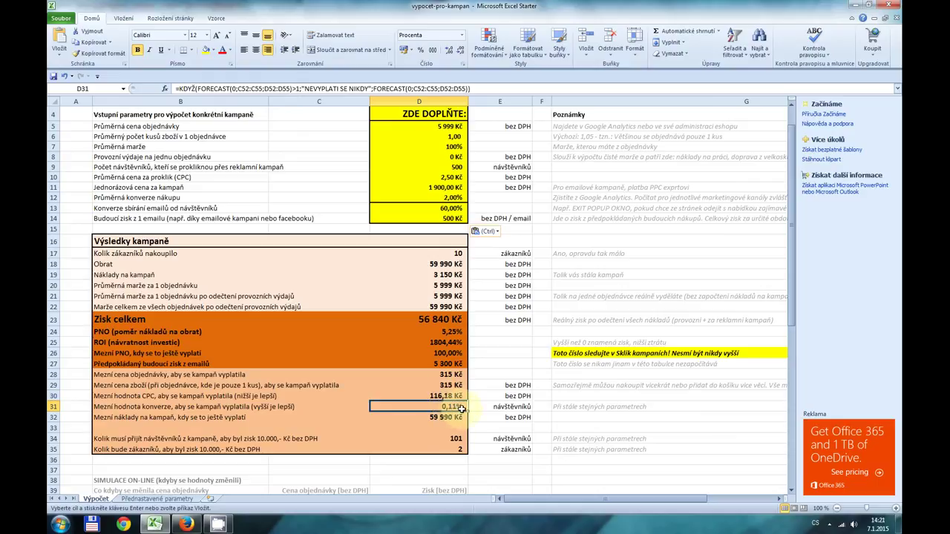
{"action": "left_click", "coordinate": [445, 416]}
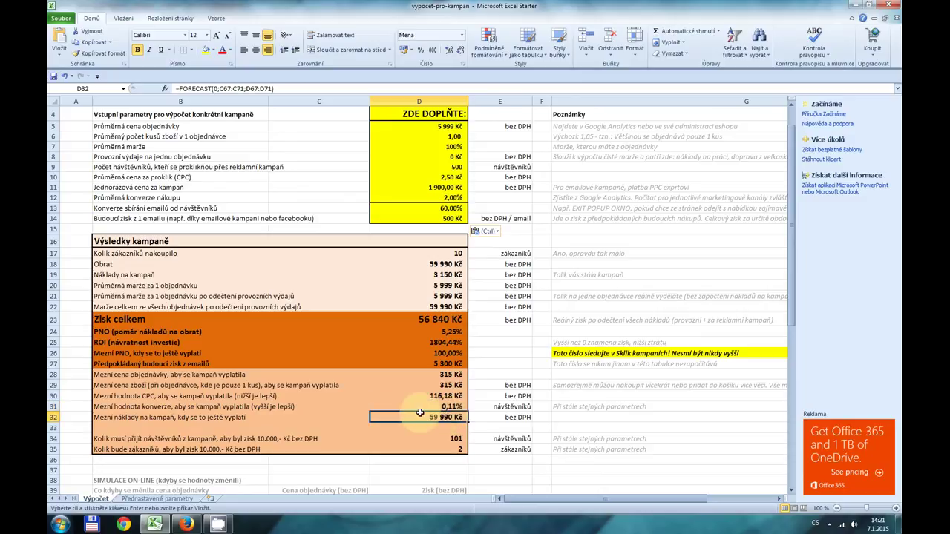
Step: Check the visitors and customers needed for a 10,000 Kč profit in D34:D35 against the visitor count in D9 and order price in D5
{"action": "left_click", "coordinate": [255, 439]}
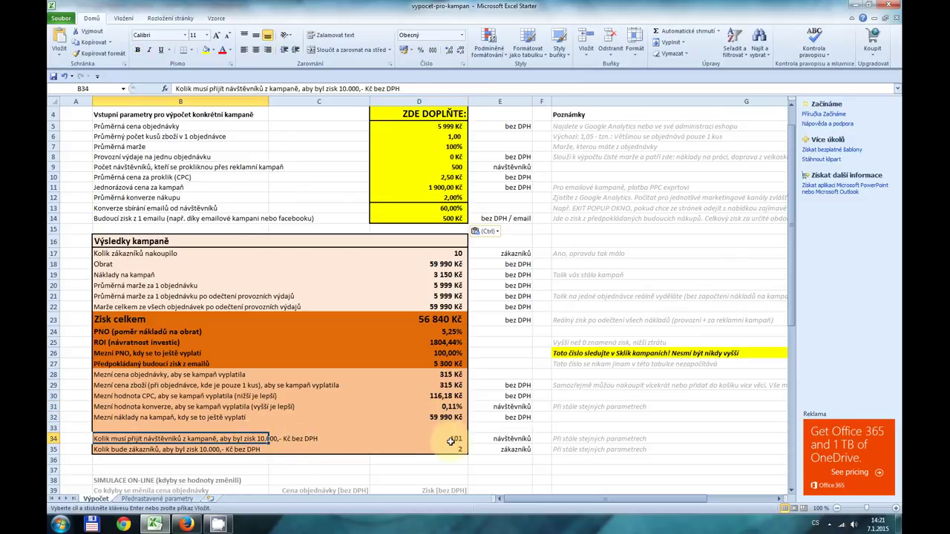
{"action": "left_click", "coordinate": [456, 438]}
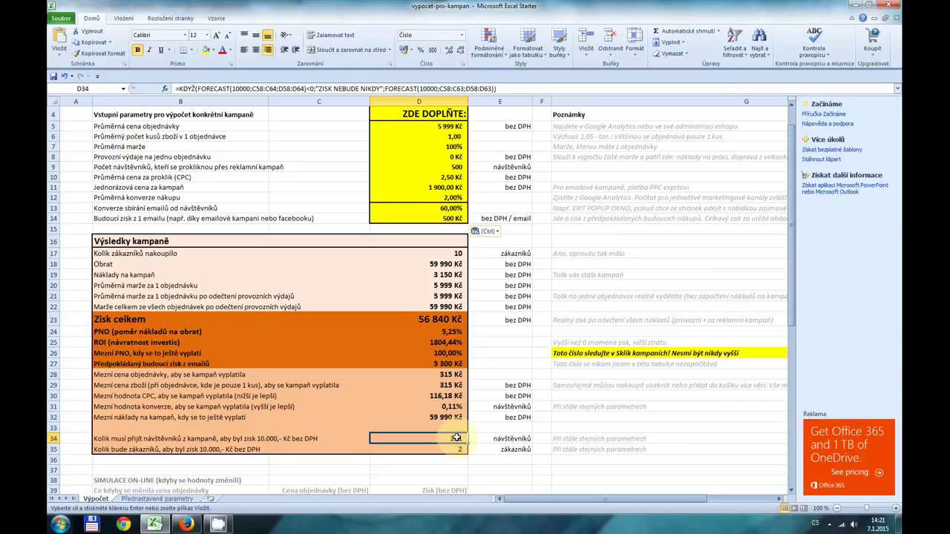
{"action": "left_click", "coordinate": [457, 168]}
{"action": "left_click", "coordinate": [456, 439]}
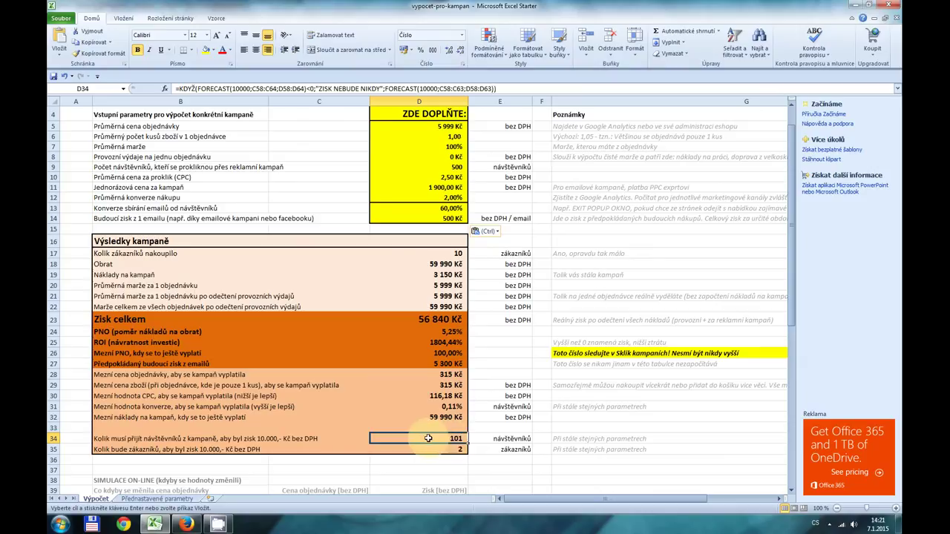
{"action": "left_click", "coordinate": [452, 450]}
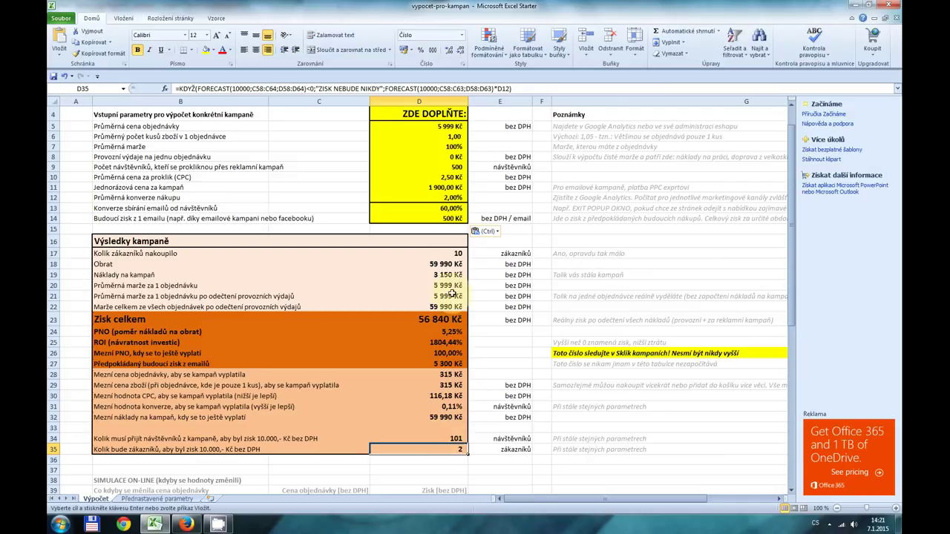
{"action": "left_click", "coordinate": [451, 126]}
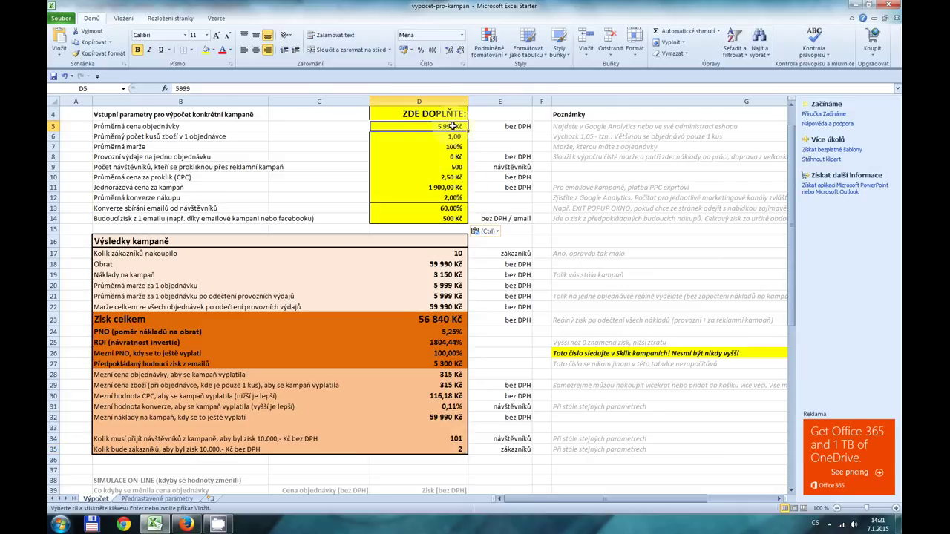
{"action": "left_click", "coordinate": [451, 450]}
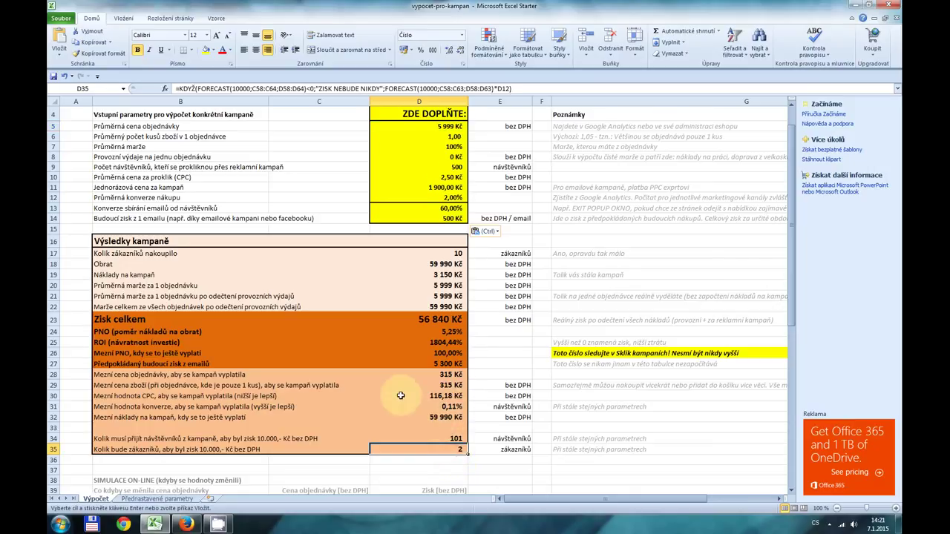
Step: Copy the Heureka campaign parameters from E3:E12 of the Přednastavené parametry sheet into D5:D14 of the Výpočet sheet
{"action": "left_click", "coordinate": [171, 499]}
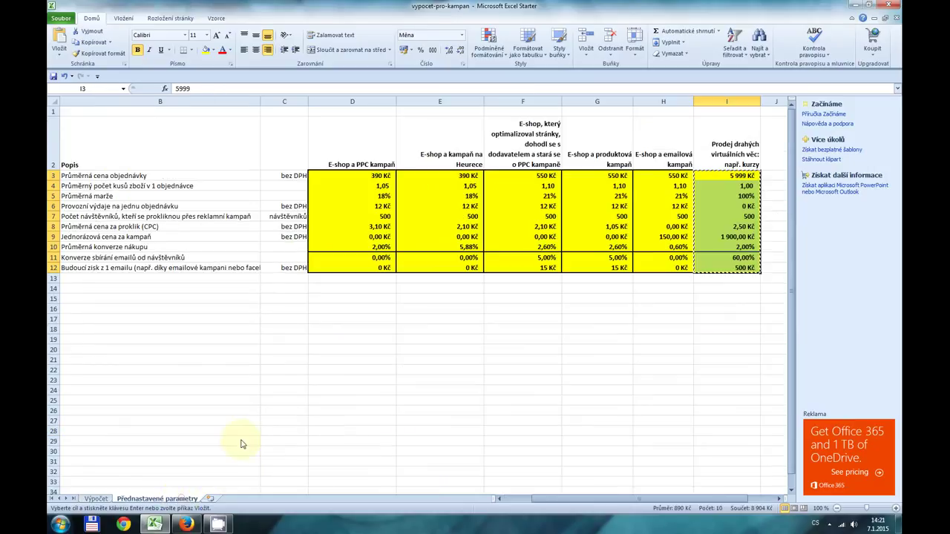
{"action": "left_click_drag", "start_coordinate": [457, 177], "coordinate": [461, 269]}
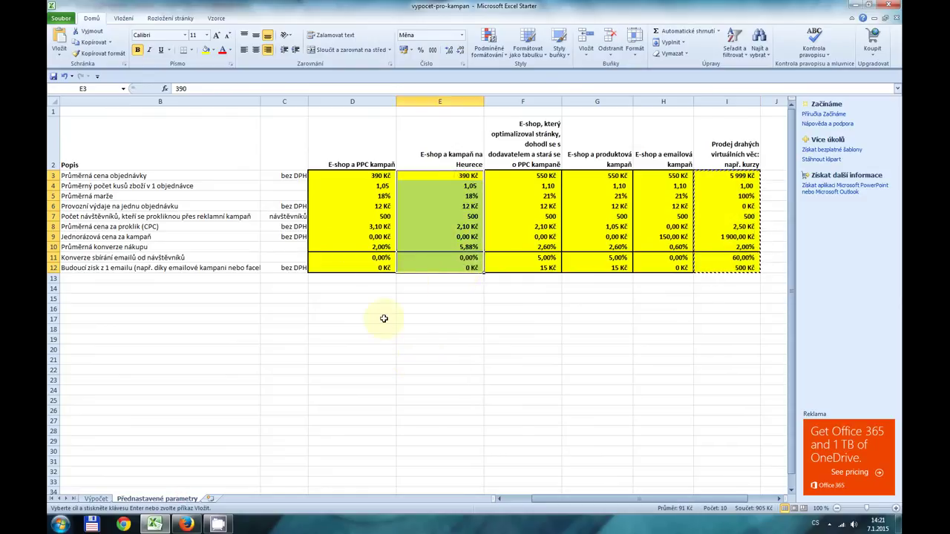
{"action": "key", "text": "ctrl+c"}
{"action": "left_click", "coordinate": [96, 499]}
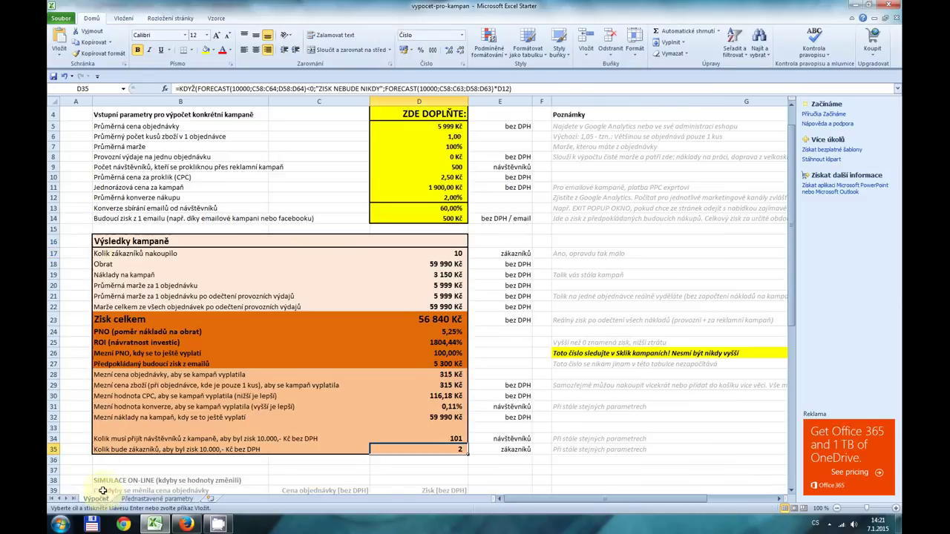
{"action": "left_click", "coordinate": [427, 130]}
{"action": "right_click", "coordinate": [430, 127]}
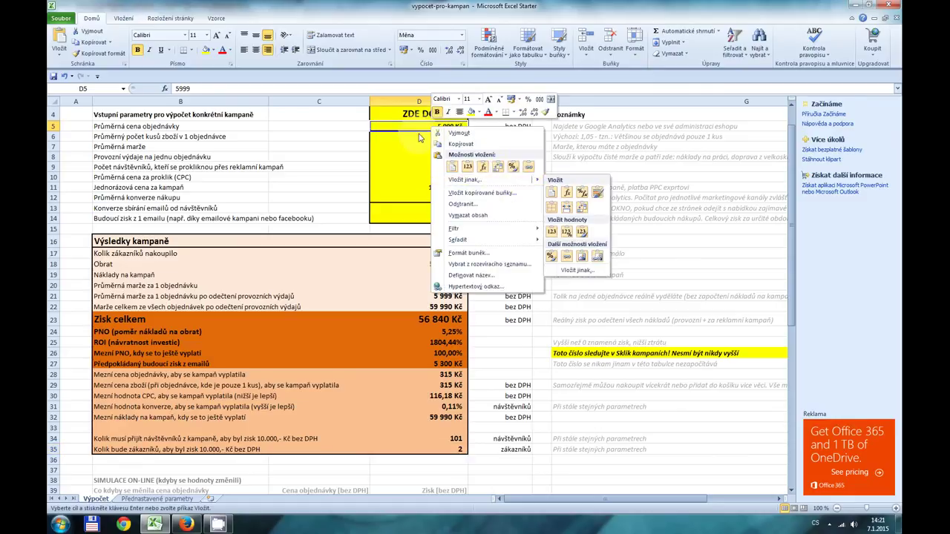
{"action": "left_click", "coordinate": [417, 127]}
{"action": "key", "text": "ctrl+v"}
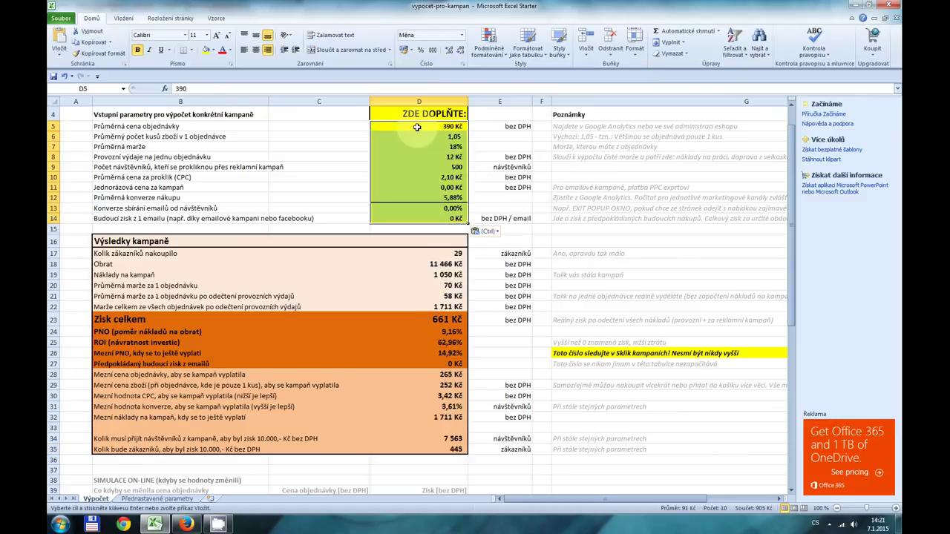
Step: Review the Heureka campaign's input parameters in D6:D14, from items per order to future profit per email
{"action": "left_click", "coordinate": [450, 138]}
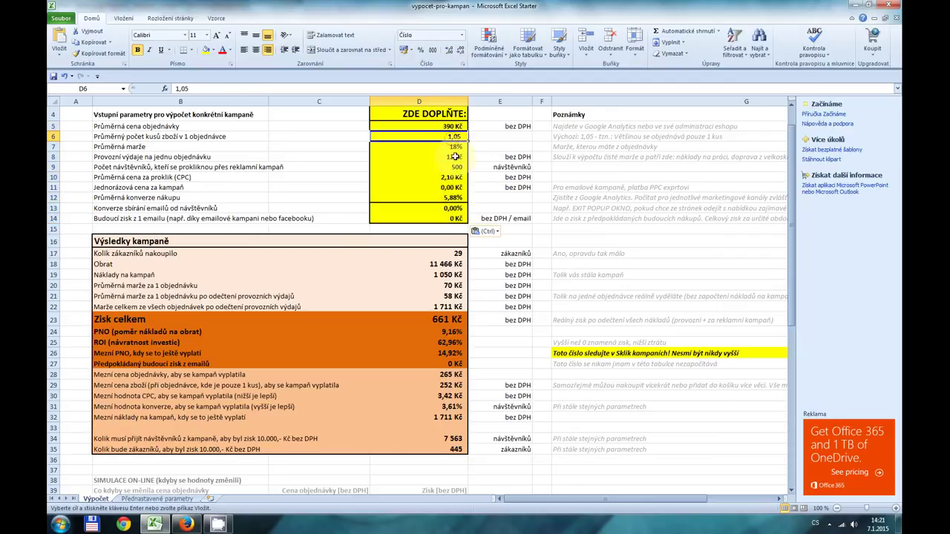
{"action": "left_click", "coordinate": [455, 147]}
{"action": "left_click", "coordinate": [455, 157]}
{"action": "left_click", "coordinate": [455, 167]}
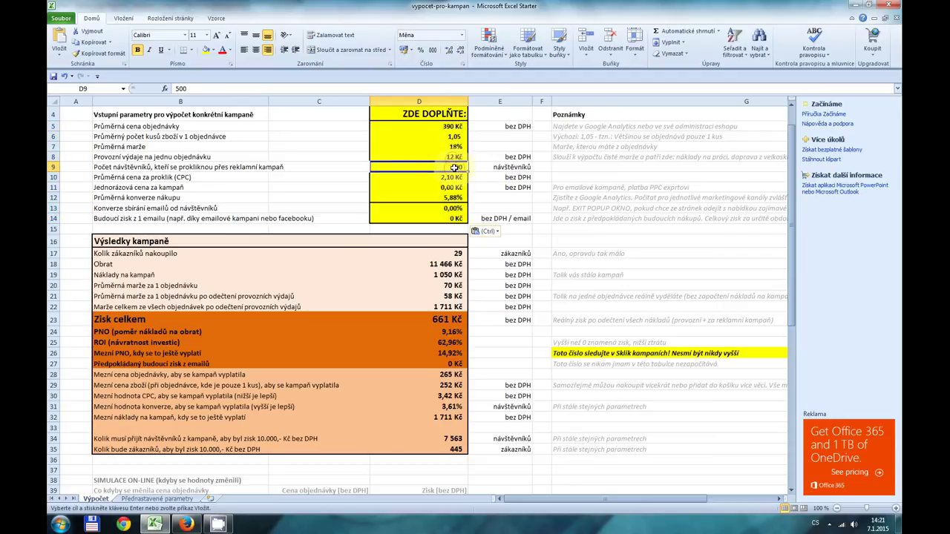
{"action": "left_click", "coordinate": [454, 178]}
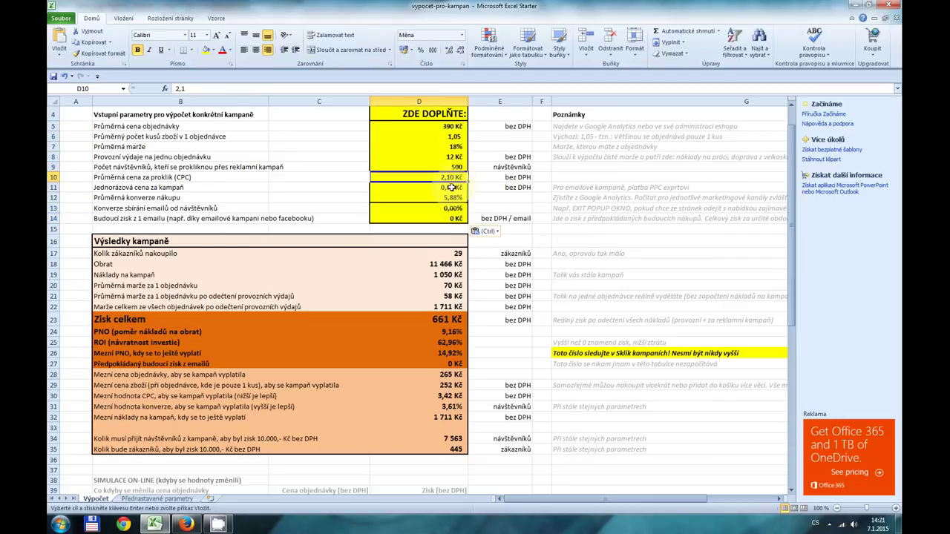
{"action": "left_click", "coordinate": [455, 187]}
{"action": "left_click", "coordinate": [455, 197]}
{"action": "left_click", "coordinate": [455, 208]}
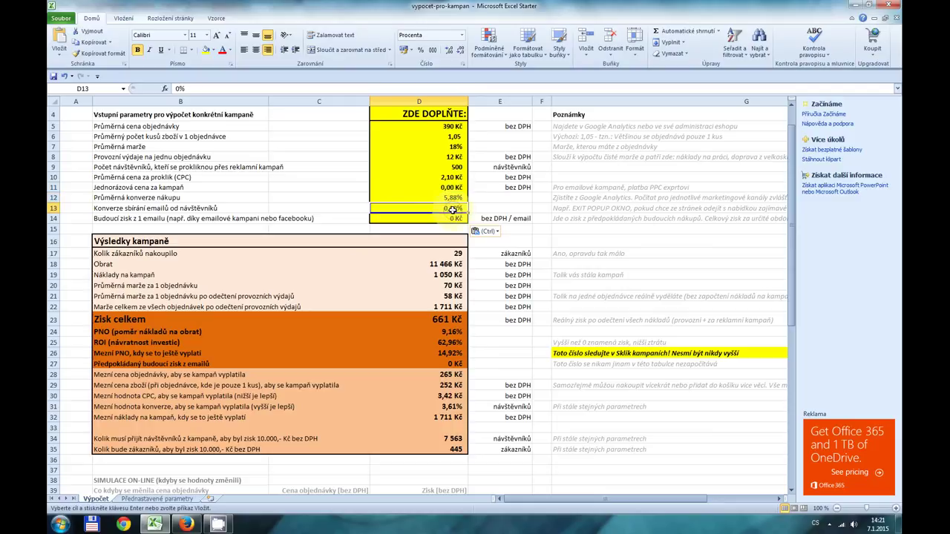
{"action": "left_click", "coordinate": [455, 218]}
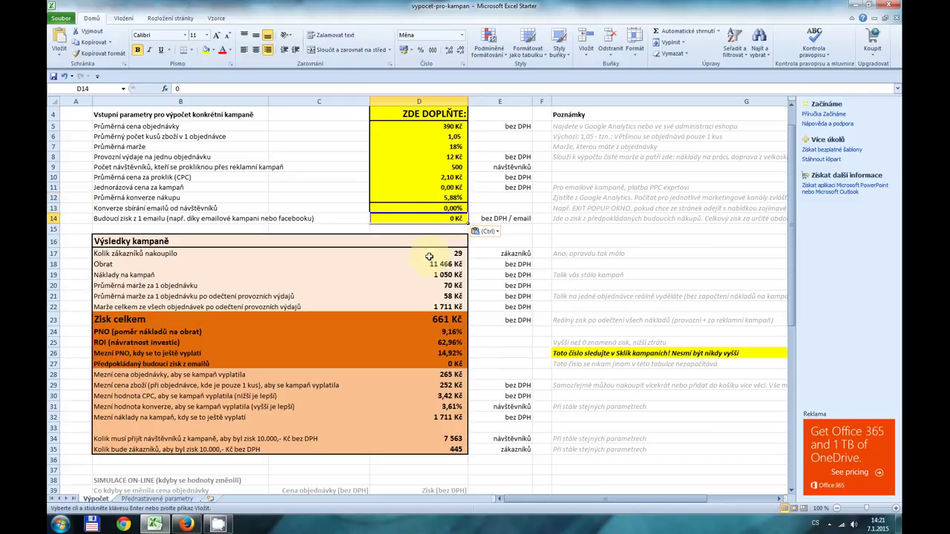